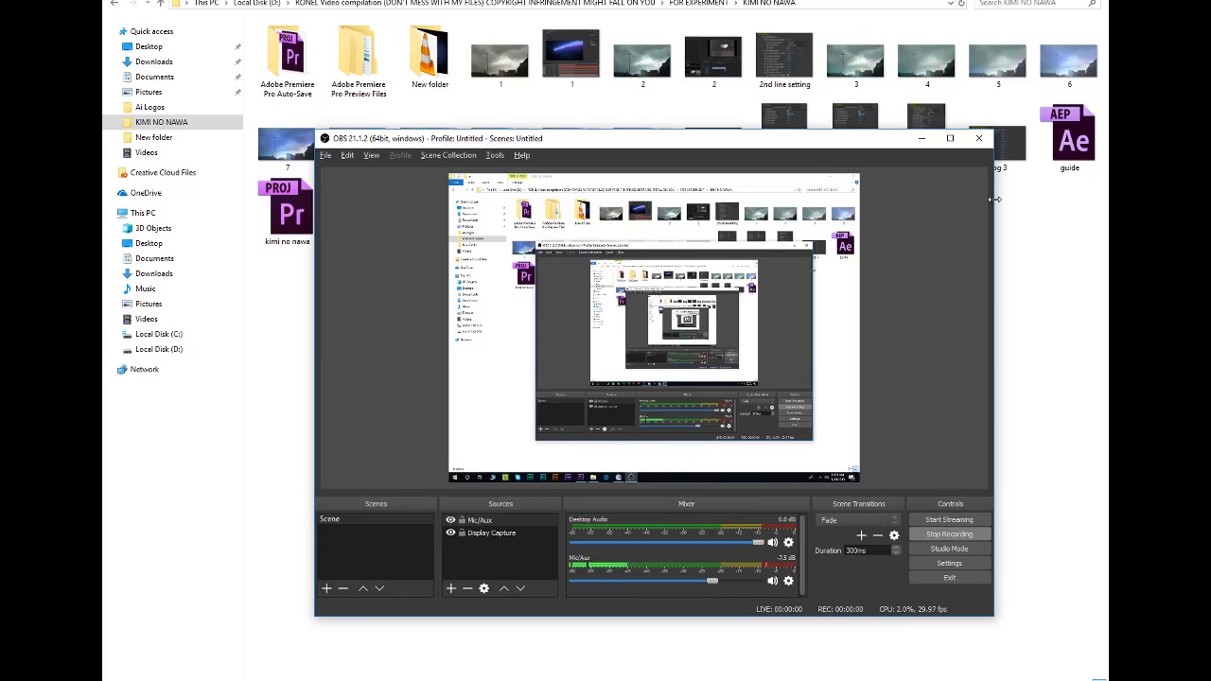
Minimize the OBS window and play a TIAMAT COMET video from the KIMI NO NAWA folder.
{"action": "left_click", "coordinate": [921, 138]}
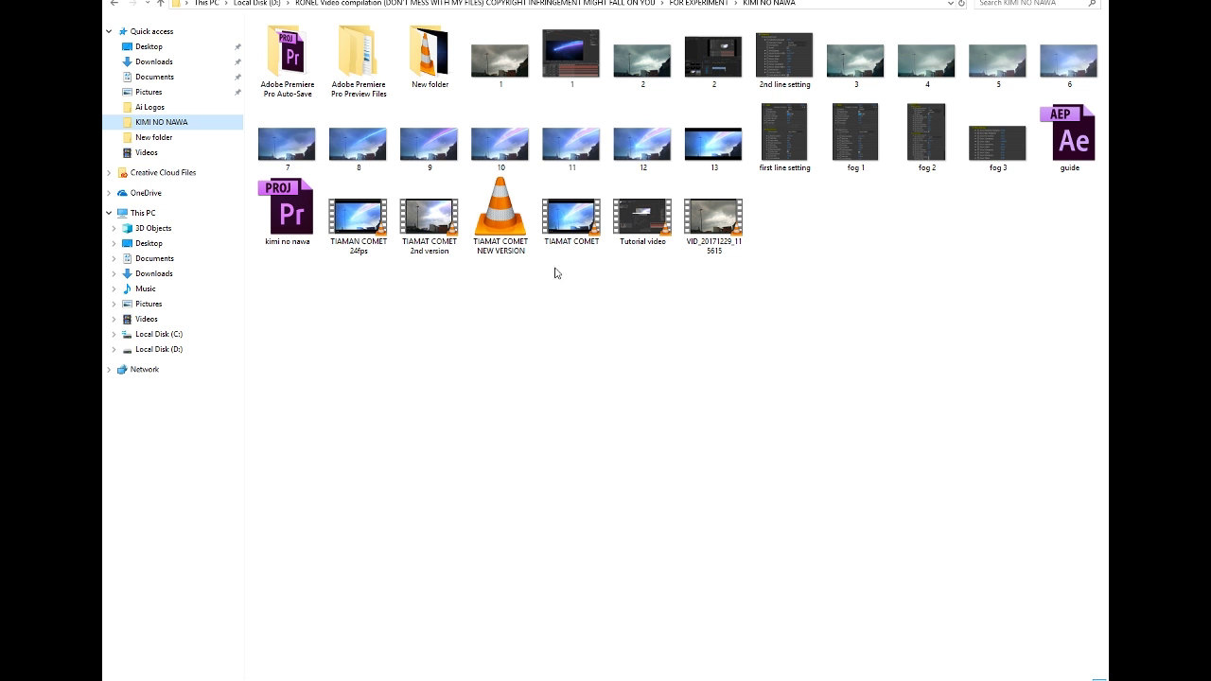
{"action": "double_click", "coordinate": [436, 223]}
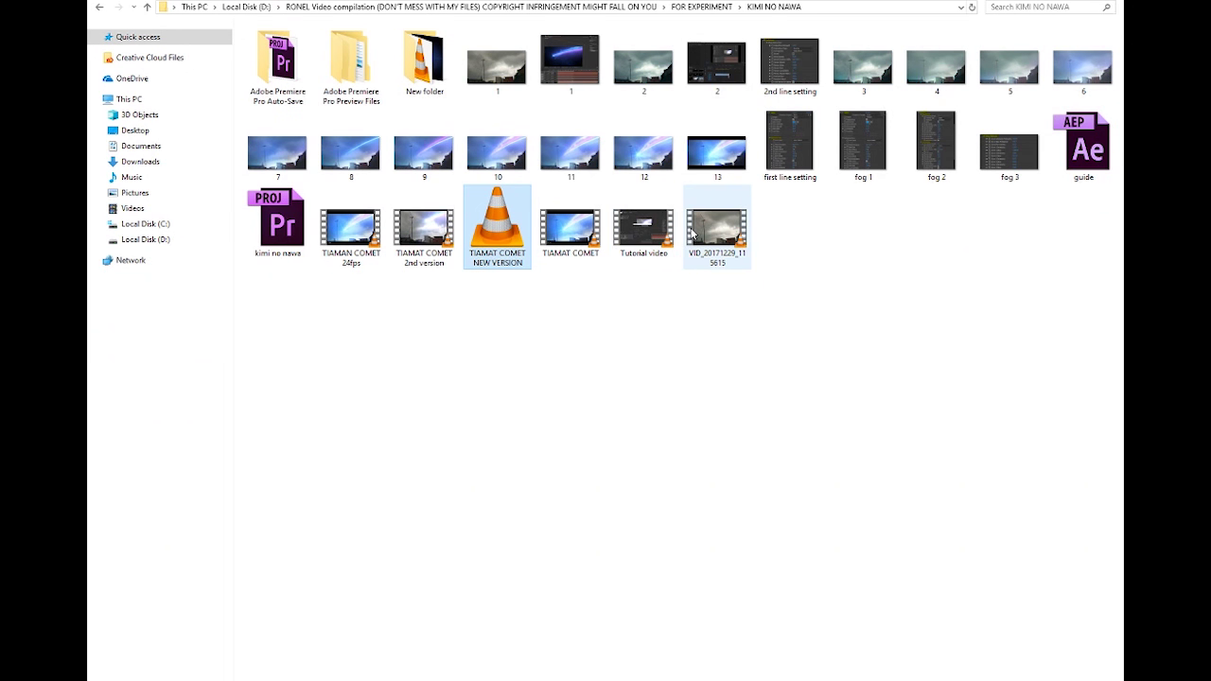
Play Tutorial video.mp4 from the KIMI NO NAWA folder, pausing to read the Step 1 composition instructions.
{"action": "double_click", "coordinate": [651, 231]}
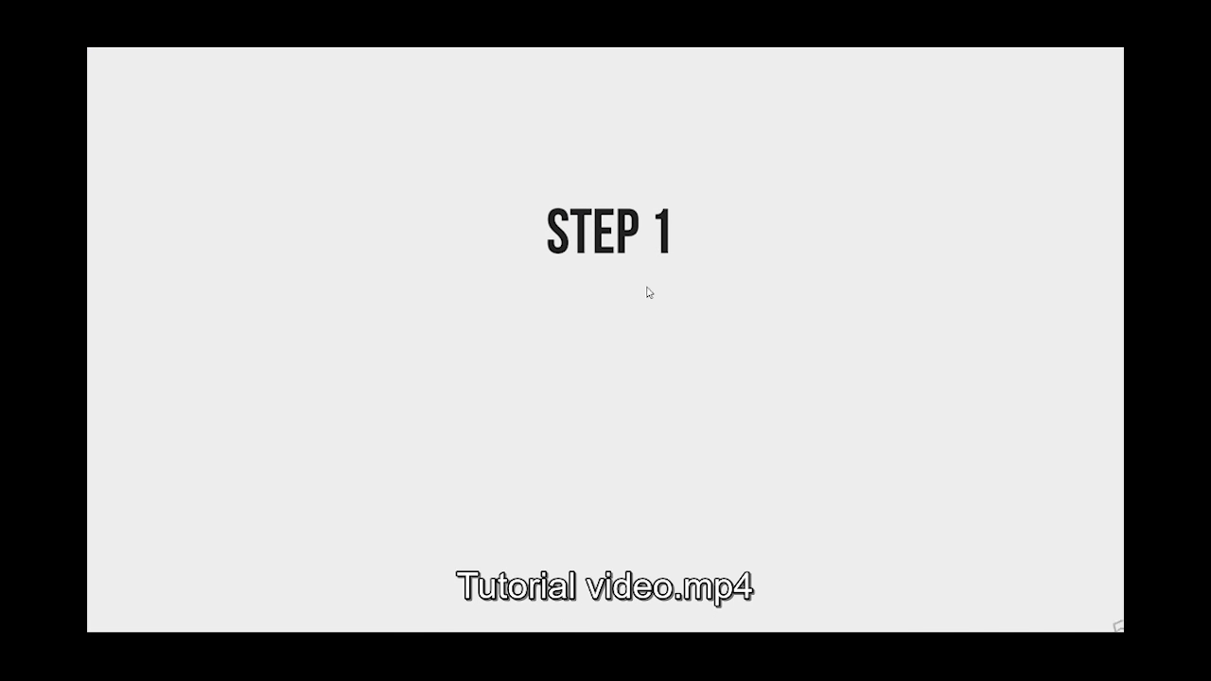
{"action": "key", "text": "space"}
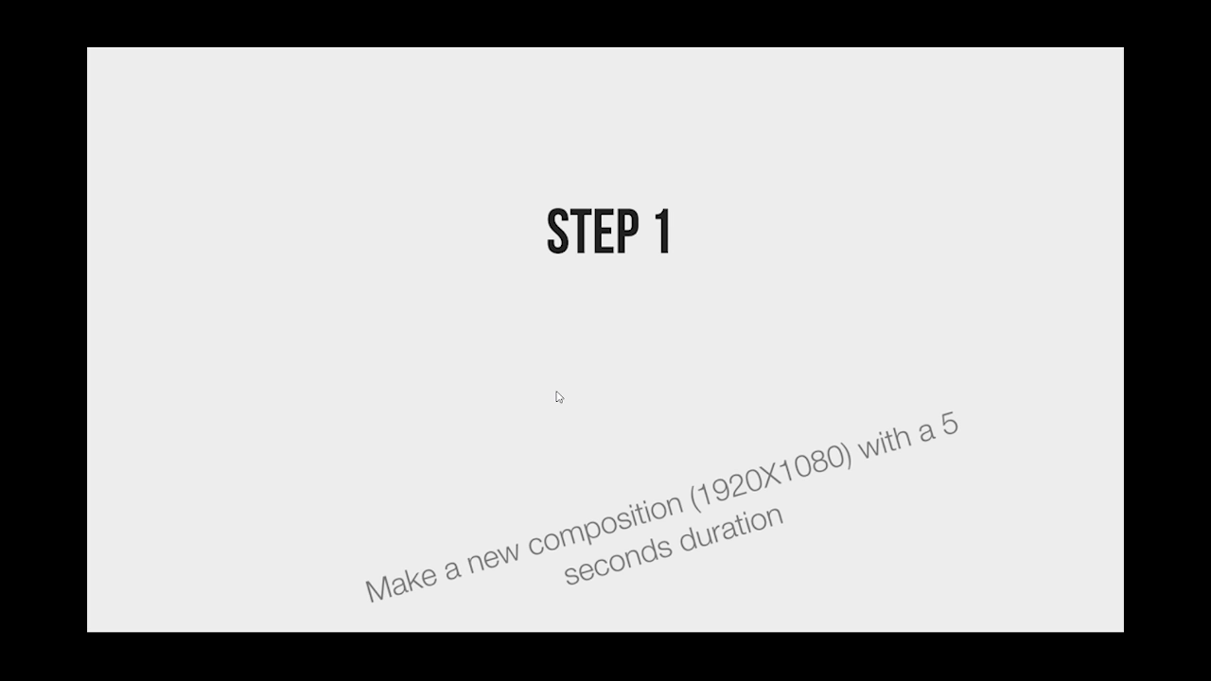
{"action": "key", "text": "space"}
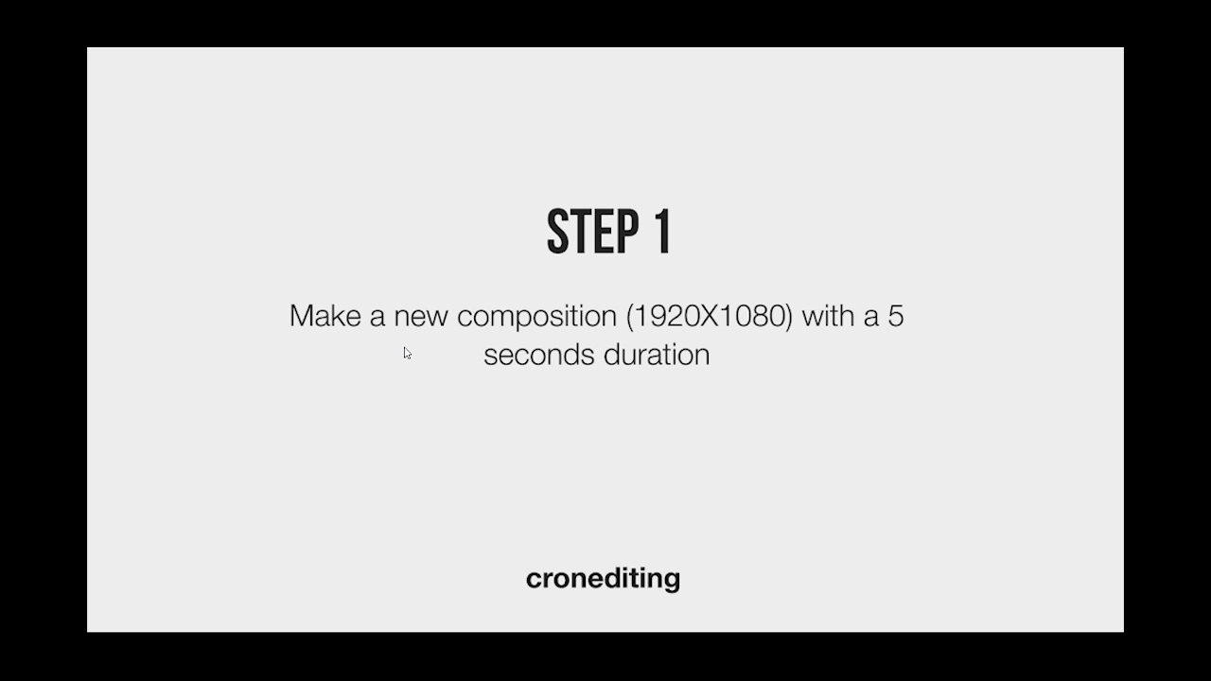
{"action": "key", "text": "space"}
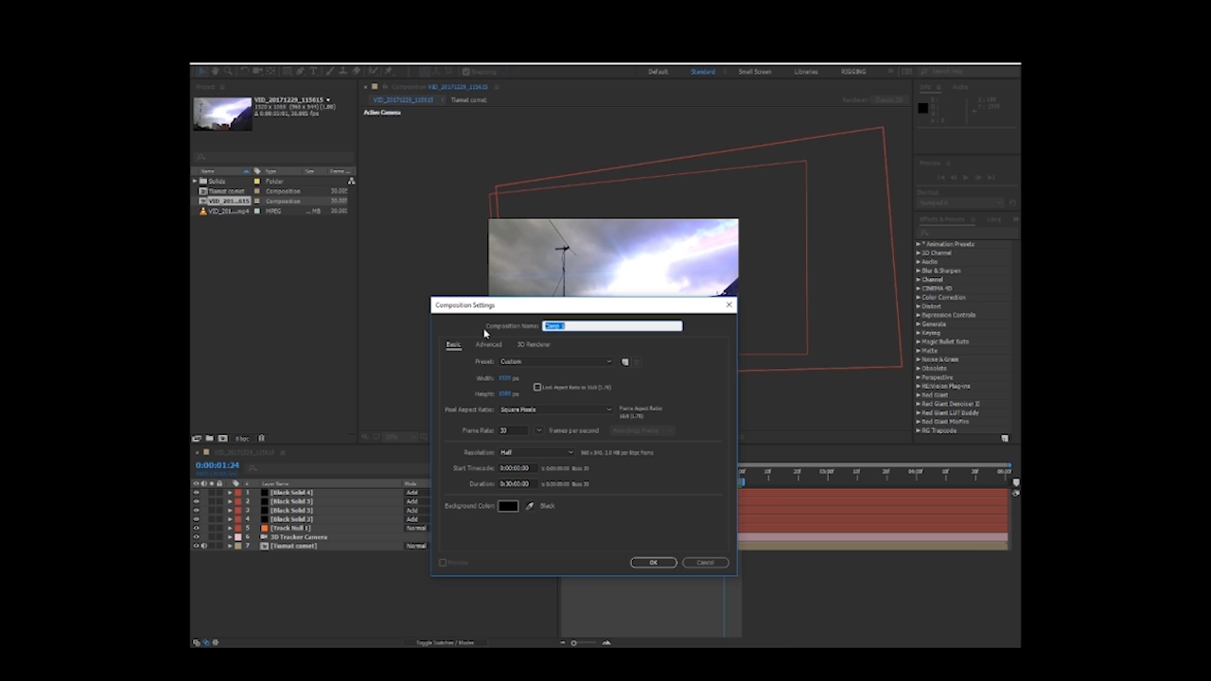
Create a 1920x1080 composition named Tiamat with a 5-second duration.
{"action": "type", "text": "Bl"}
{"action": "left_click", "coordinate": [511, 485]}
{"action": "key", "text": "Return"}
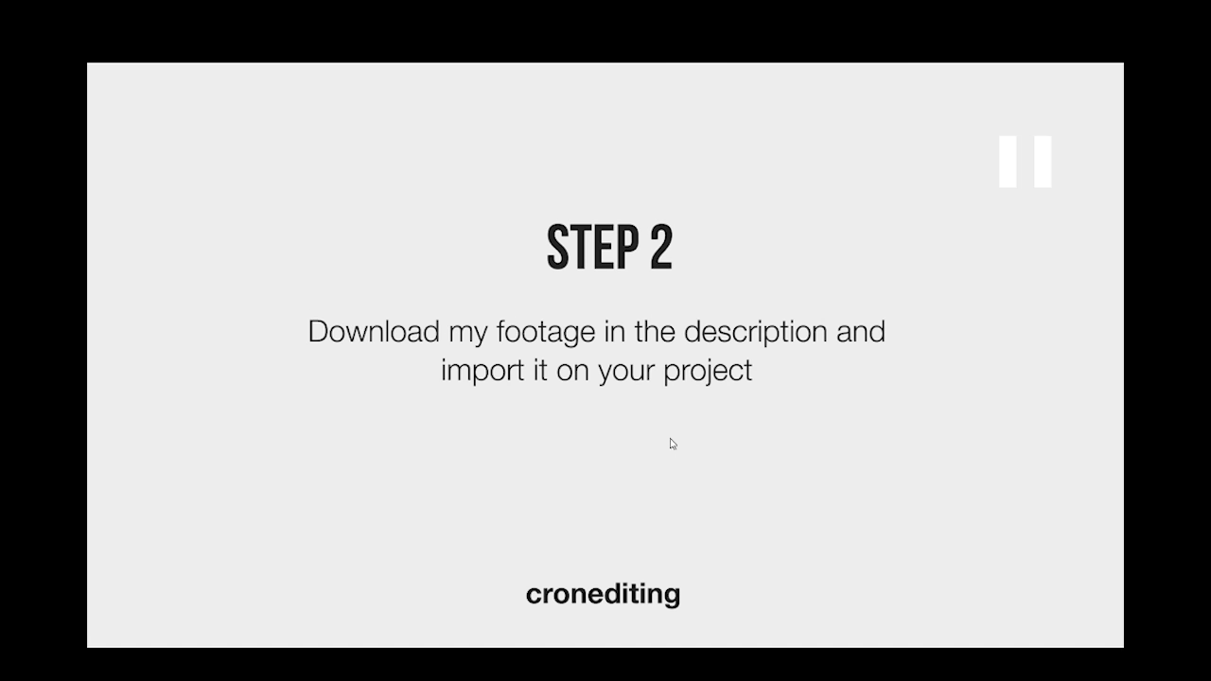
Place the VID_20171229_115615.mp4 footage in the Tiamat composition and fit it to the composition size.
{"action": "key", "text": "space"}
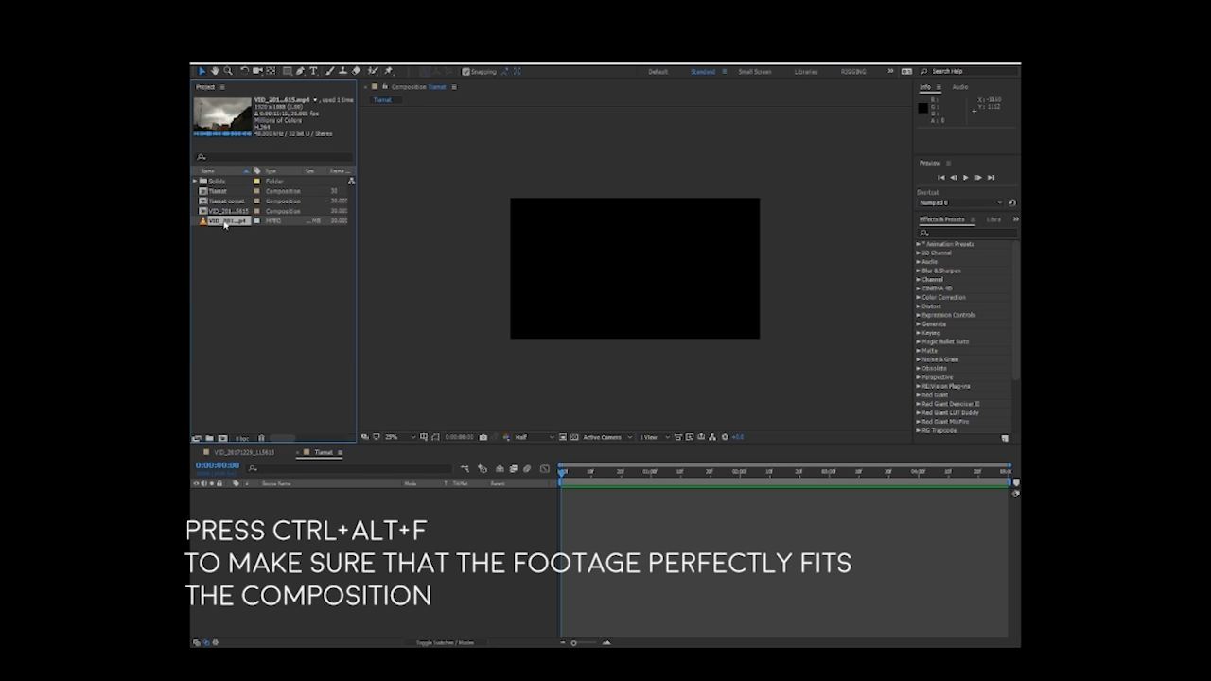
{"action": "left_click_drag", "start_coordinate": [230, 220], "coordinate": [636, 271]}
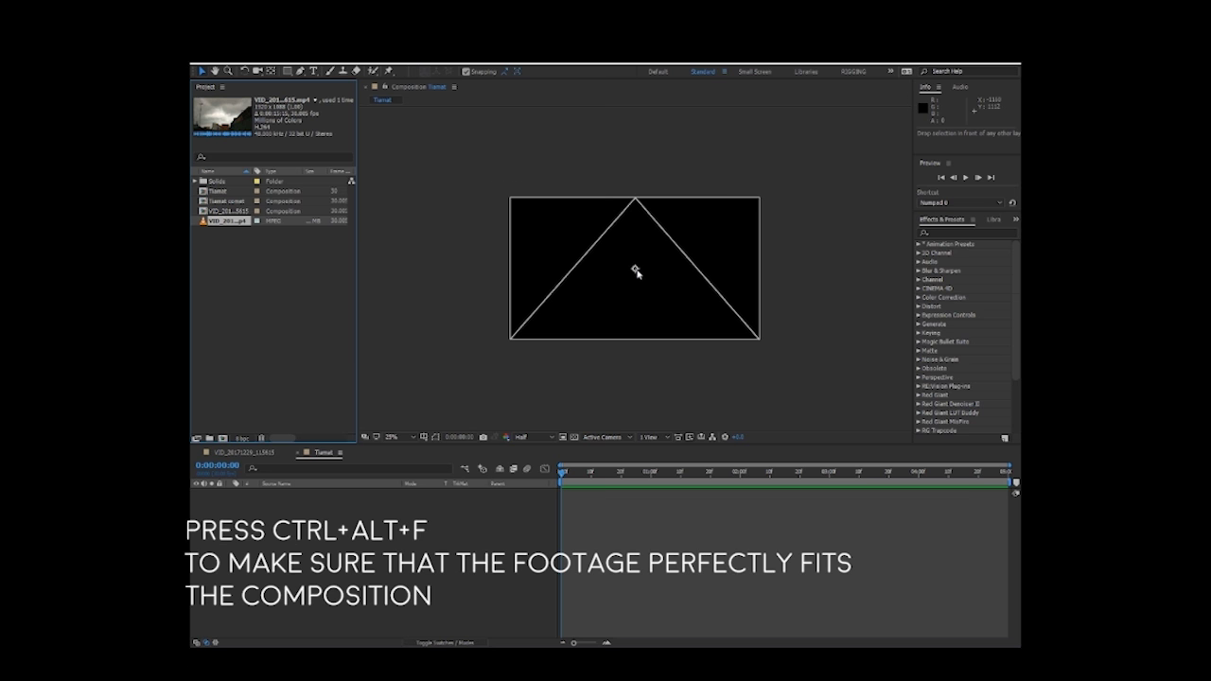
{"action": "left_click_drag", "start_coordinate": [637, 273], "coordinate": [639, 275]}
{"action": "scroll", "coordinate": [679, 291], "scroll_direction": "up", "scroll_amount": 2}
{"action": "key", "text": "ctrl+alt+f"}
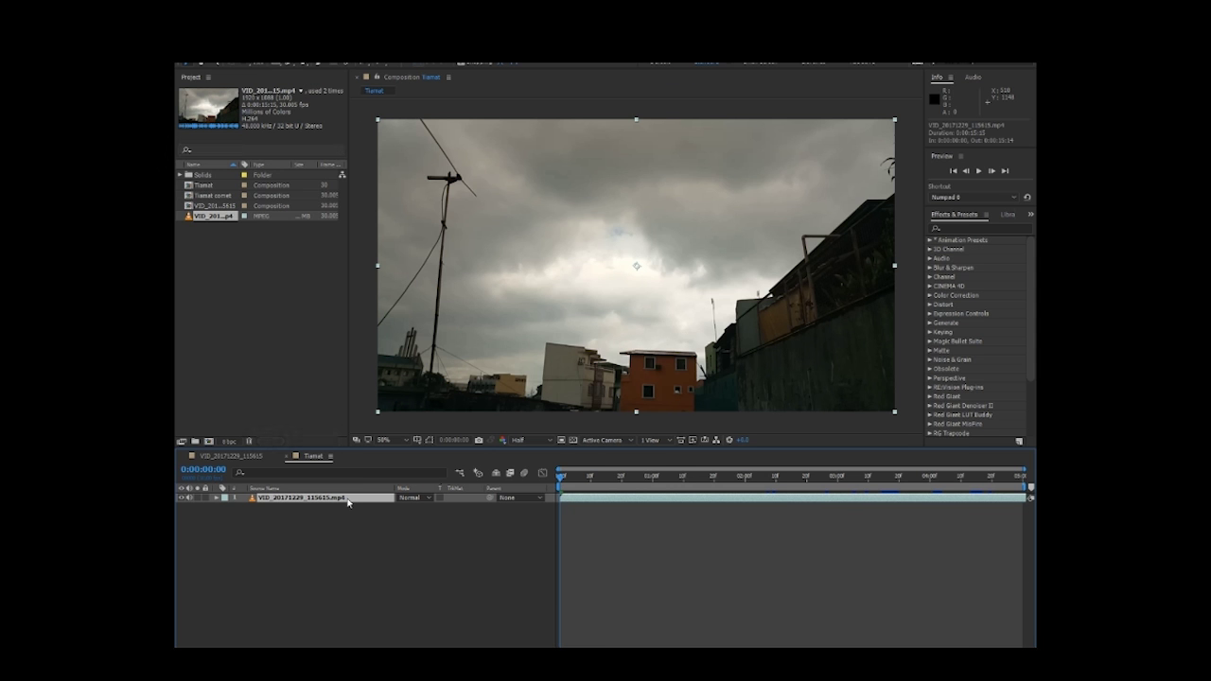
Pre-compose the video layer as Footage, moving all attributes into the new composition.
{"action": "key", "text": "ctrl+shift+c"}
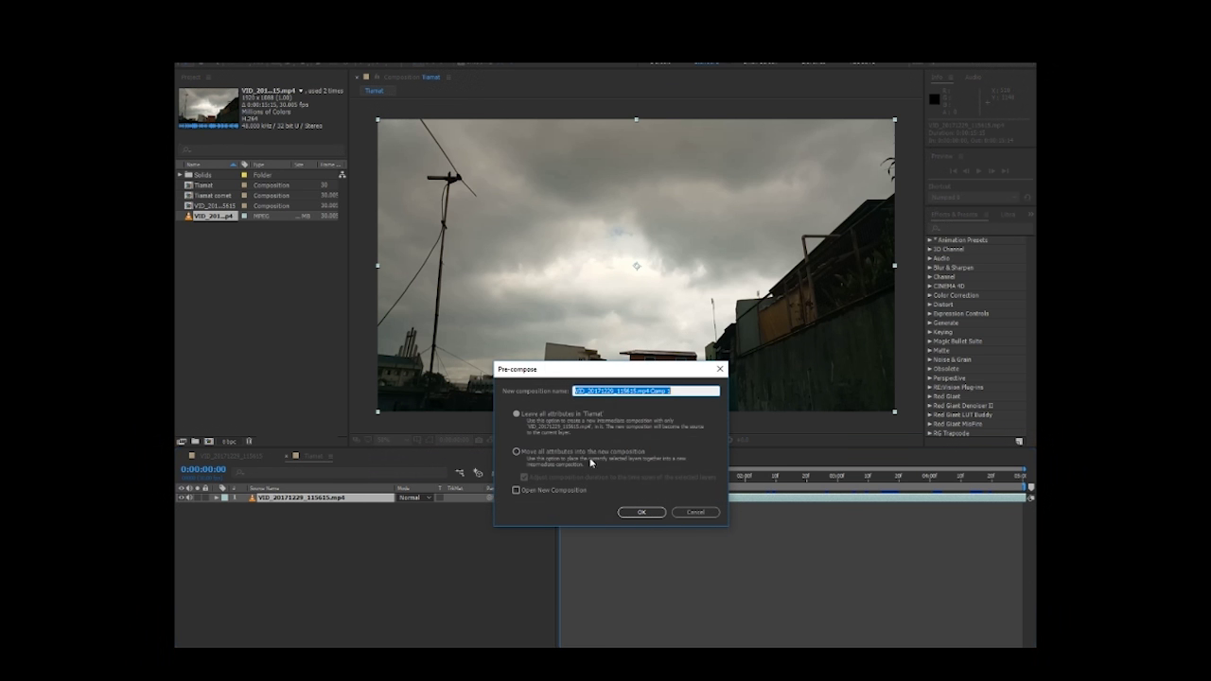
{"action": "left_click", "coordinate": [593, 454]}
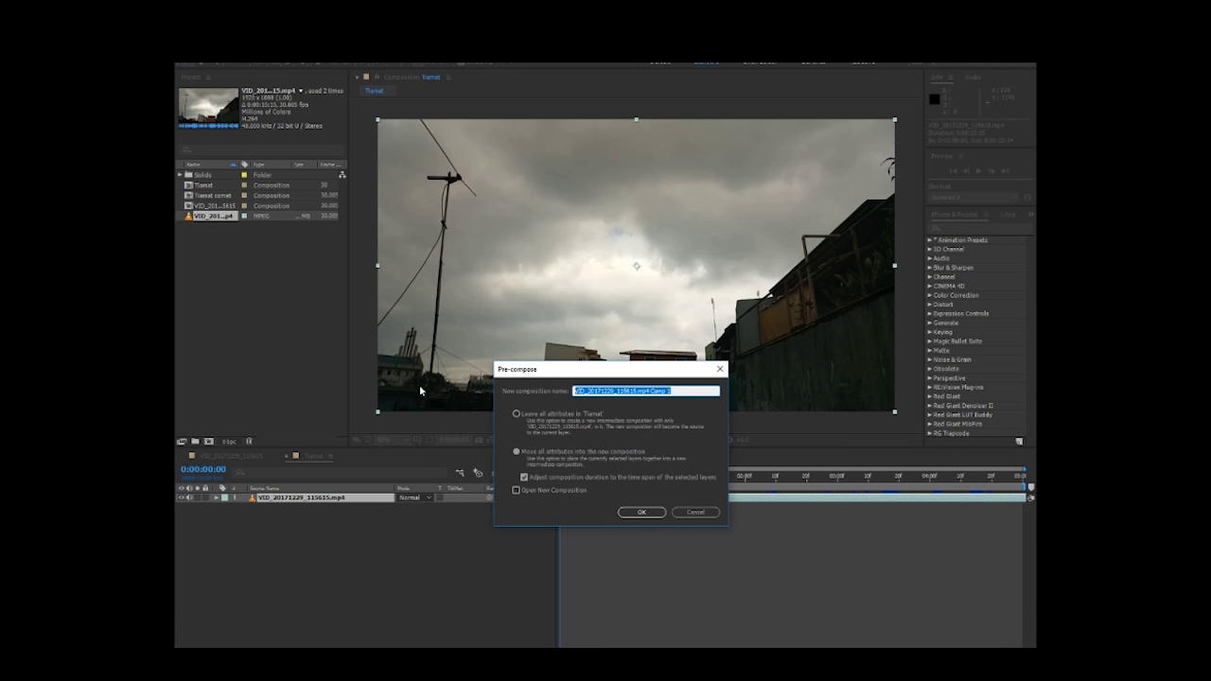
{"action": "type", "text": "clouds"}
{"action": "key", "text": "Return"}
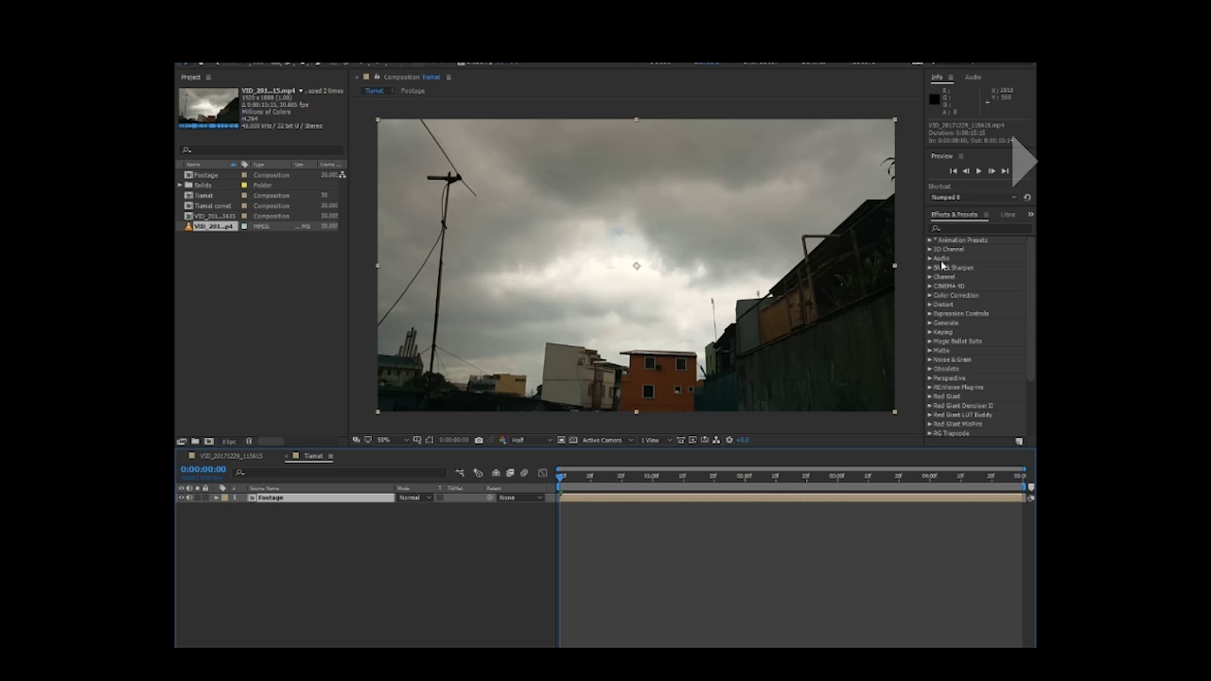
Find the 3D Camera Tracker effect and apply it to the Footage layer.
{"action": "left_click", "coordinate": [967, 228]}
{"action": "type", "text": "3d cam"}
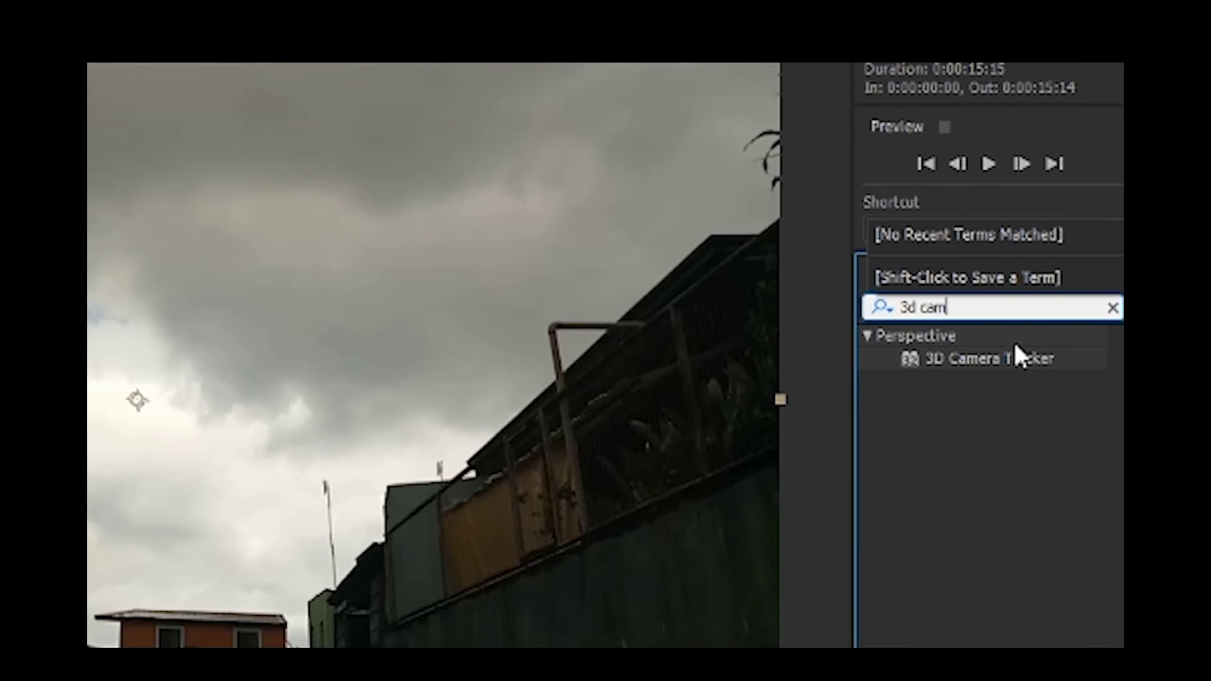
{"action": "left_click_drag", "start_coordinate": [1016, 347], "coordinate": [382, 503]}
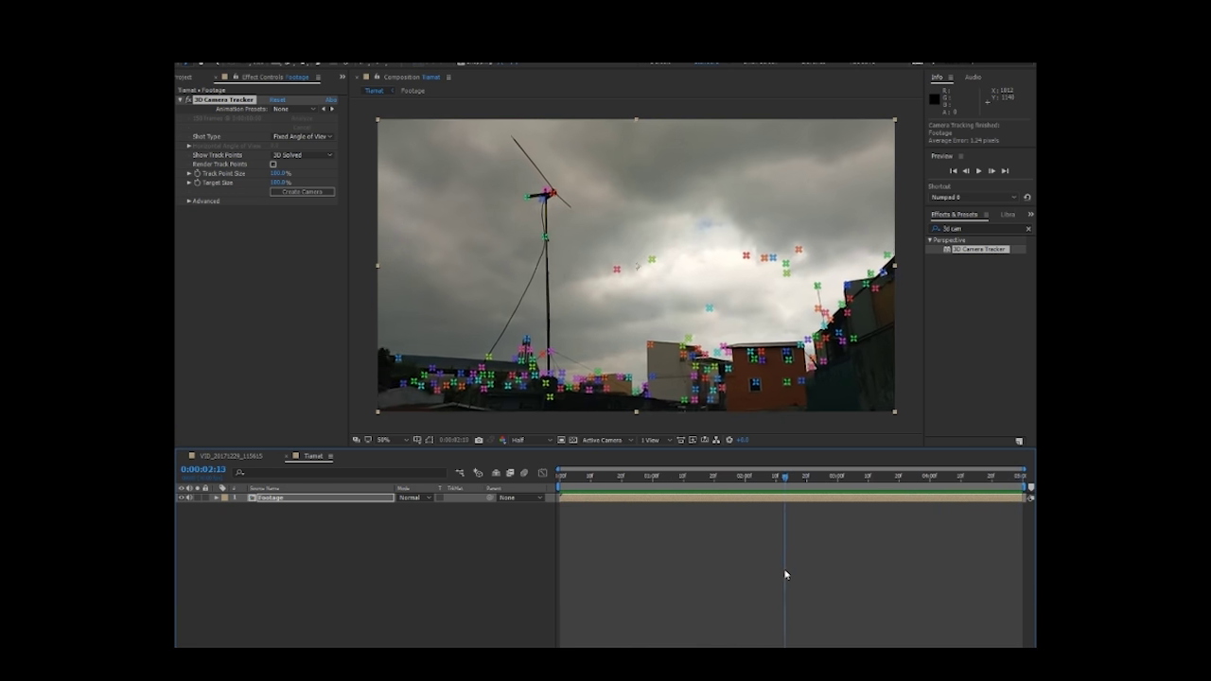
Select the track points beside the orange building and create a null with camera plus a solid from them.
{"action": "mouse_move", "coordinate": [700, 384]}
{"action": "left_mouse_down"}
{"action": "mouse_move", "coordinate": [702, 365]}
{"action": "mouse_move", "coordinate": [717, 384]}
{"action": "left_mouse_up"}
{"action": "right_click", "coordinate": [711, 372]}
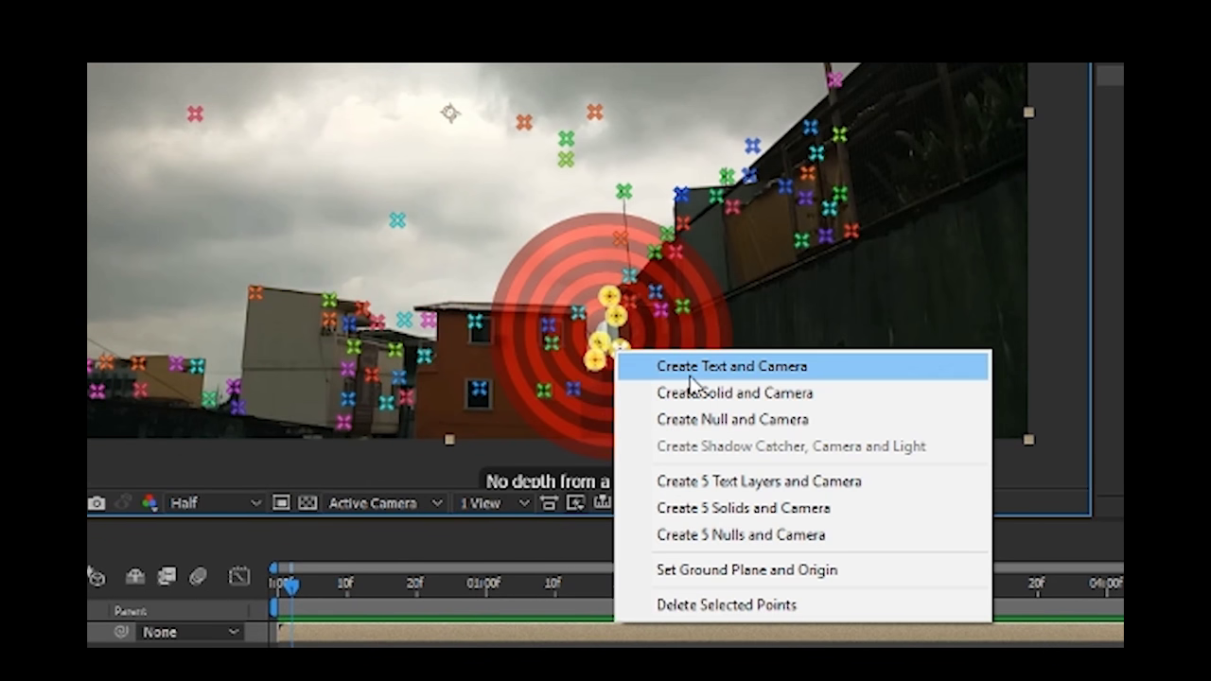
{"action": "left_click", "coordinate": [803, 420]}
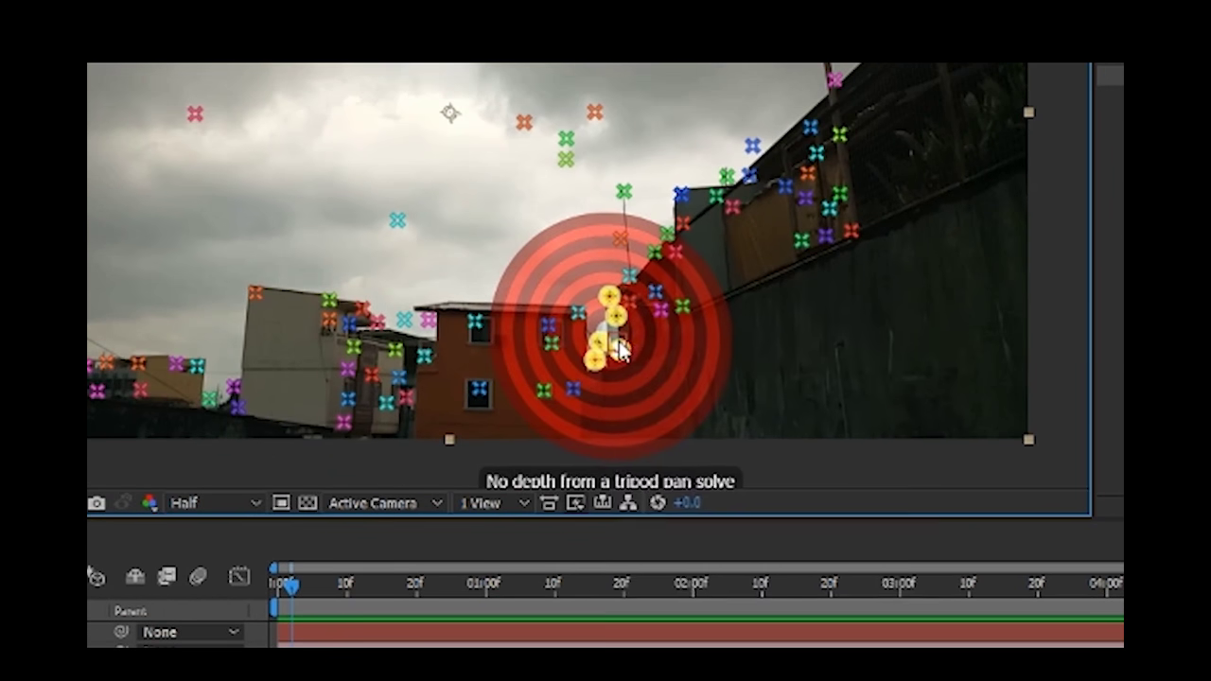
{"action": "right_click", "coordinate": [713, 372]}
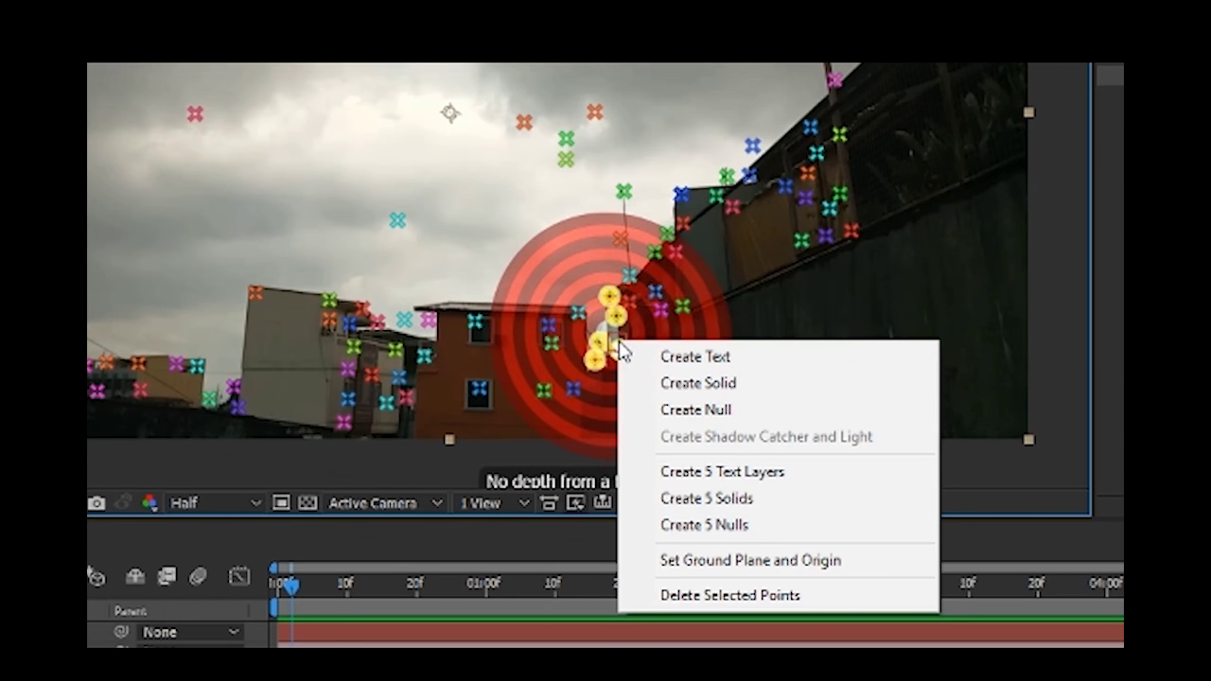
{"action": "left_click", "coordinate": [687, 389]}
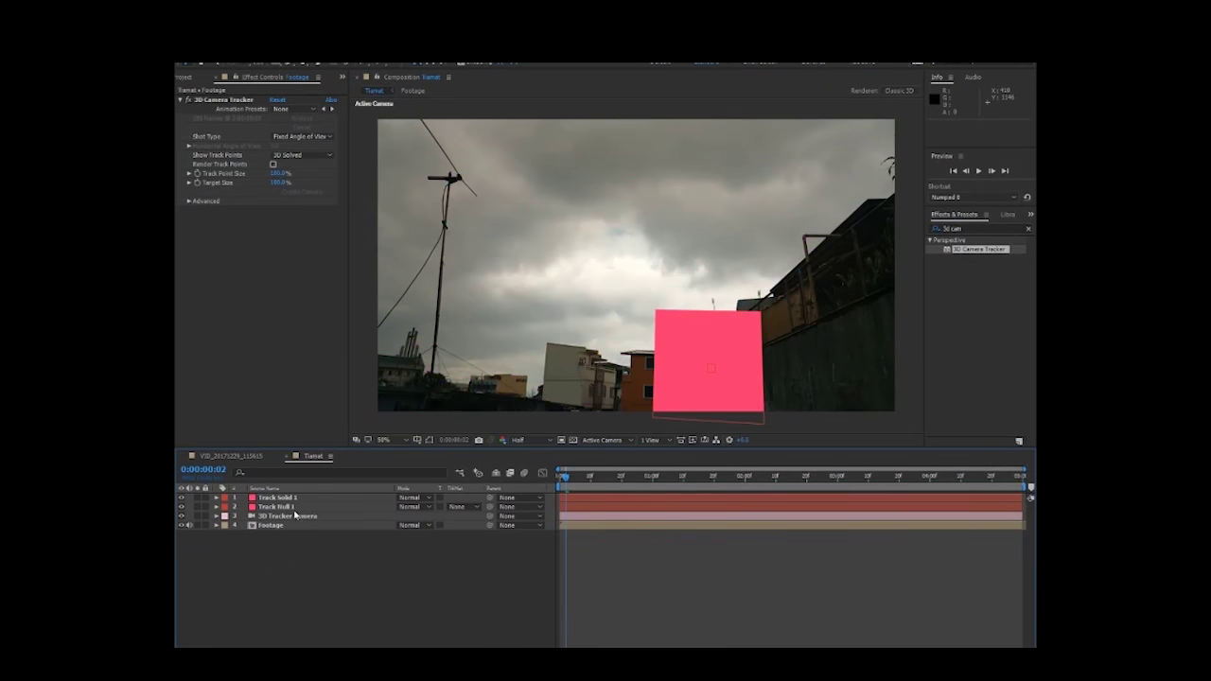
Rename the Track Solid 1 layer to Guide.
{"action": "left_click", "coordinate": [284, 508]}
{"action": "left_click", "coordinate": [290, 500]}
{"action": "key", "text": "Return"}
{"action": "type", "text": "Grid"}
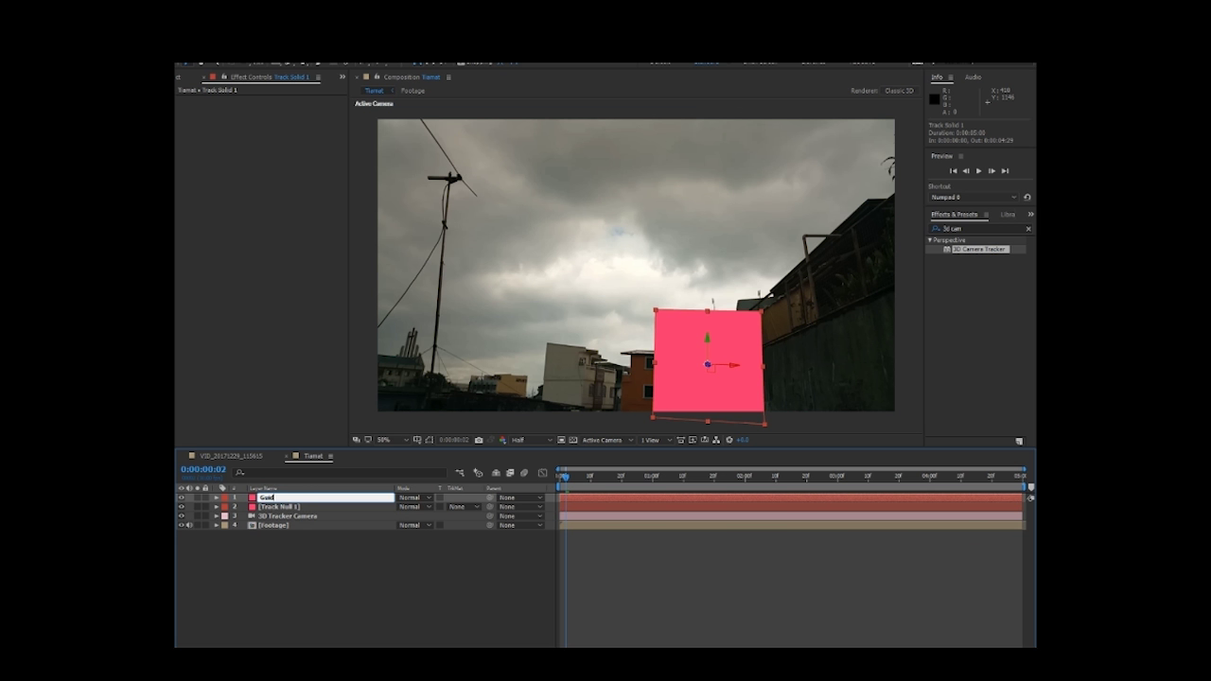
{"action": "type", "text": "e"}
{"action": "key", "text": "Return"}
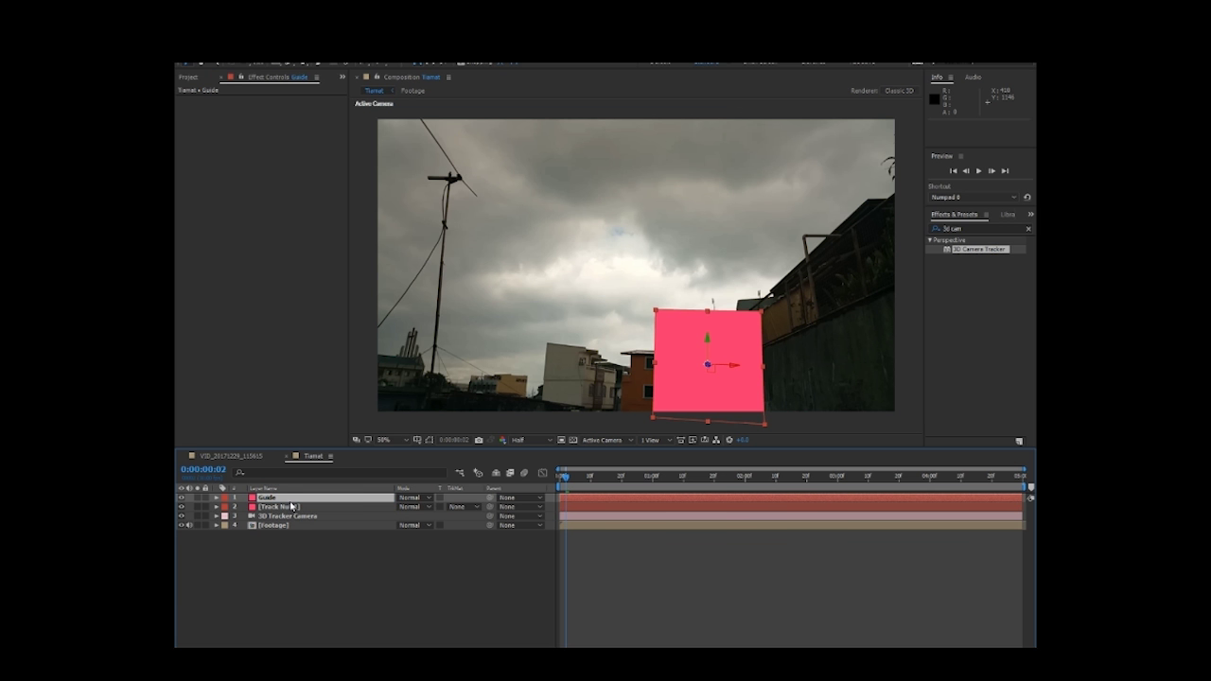
Find the Grid effect and apply it to the Guide layer.
{"action": "key", "text": "ctrl+5"}
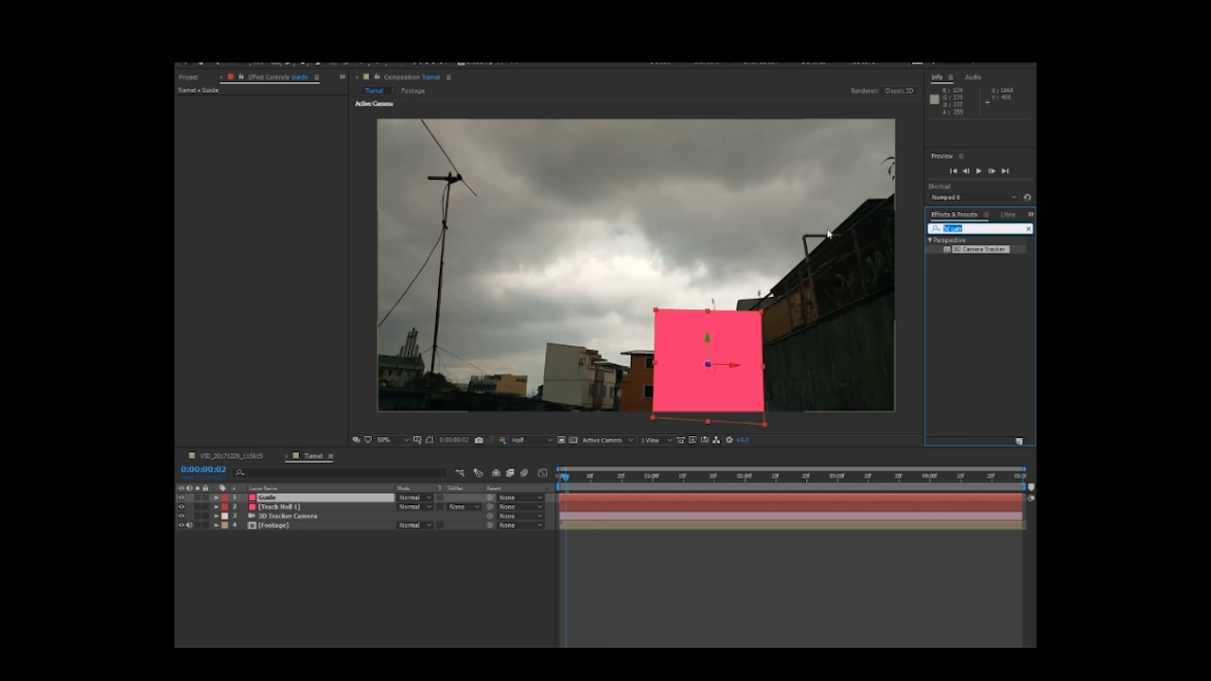
{"action": "type", "text": "grid"}
{"action": "left_click_drag", "start_coordinate": [956, 331], "coordinate": [328, 499]}
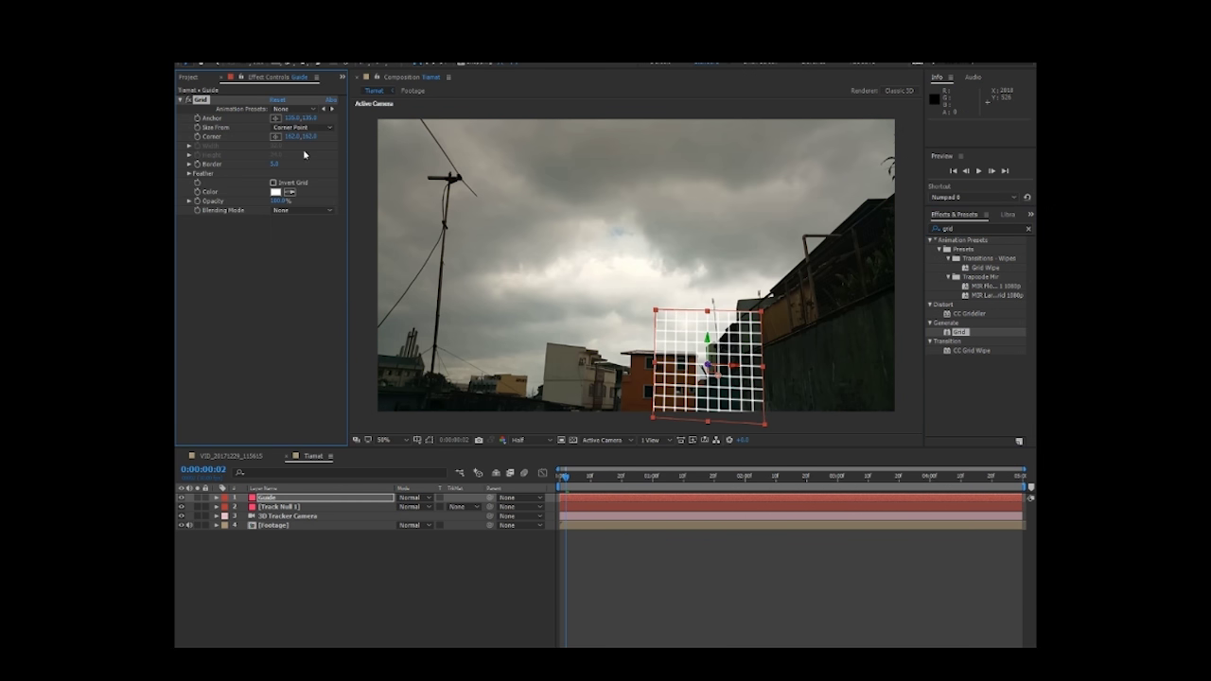
Set the Grid effect's Anchor to 181.0,135.0 and its Corner to 228.0,201.0 for larger cells.
{"action": "mouse_move", "coordinate": [294, 136]}
{"action": "left_mouse_down"}
{"action": "mouse_move", "coordinate": [322, 136]}
{"action": "mouse_move", "coordinate": [301, 154]}
{"action": "mouse_move", "coordinate": [304, 136]}
{"action": "left_mouse_up"}
{"action": "left_click_drag", "start_coordinate": [312, 119], "coordinate": [297, 146]}
{"action": "key", "text": "ctrl+z"}
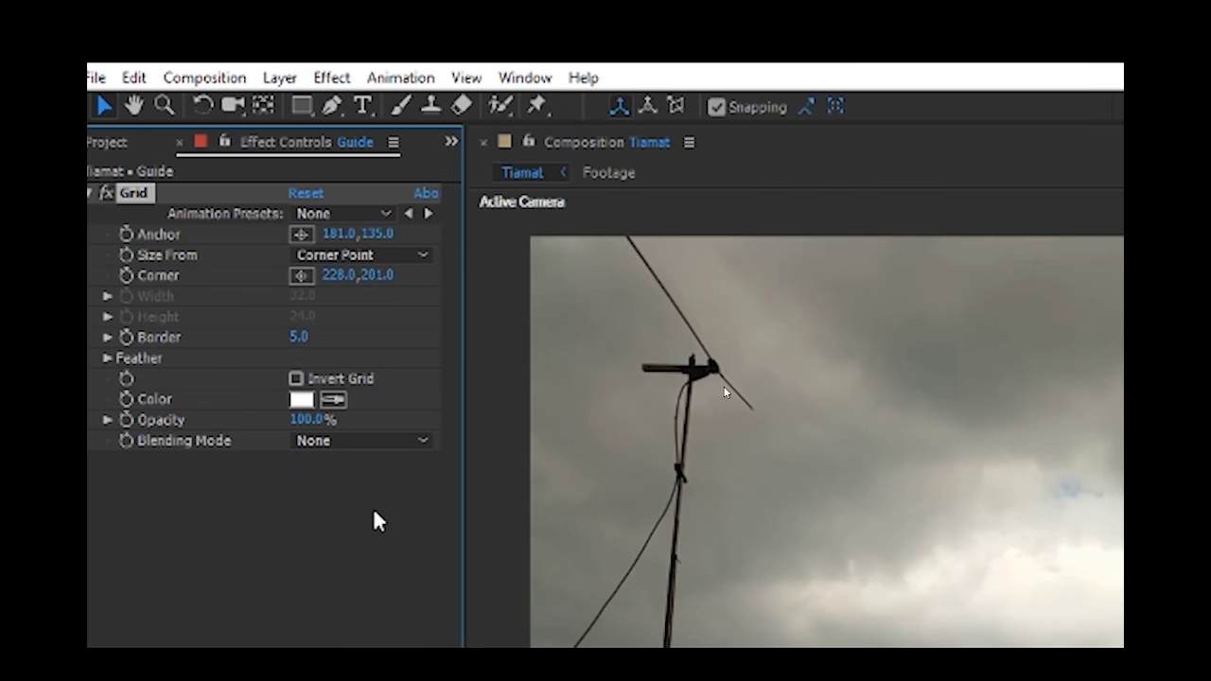
{"action": "left_click", "coordinate": [726, 396]}
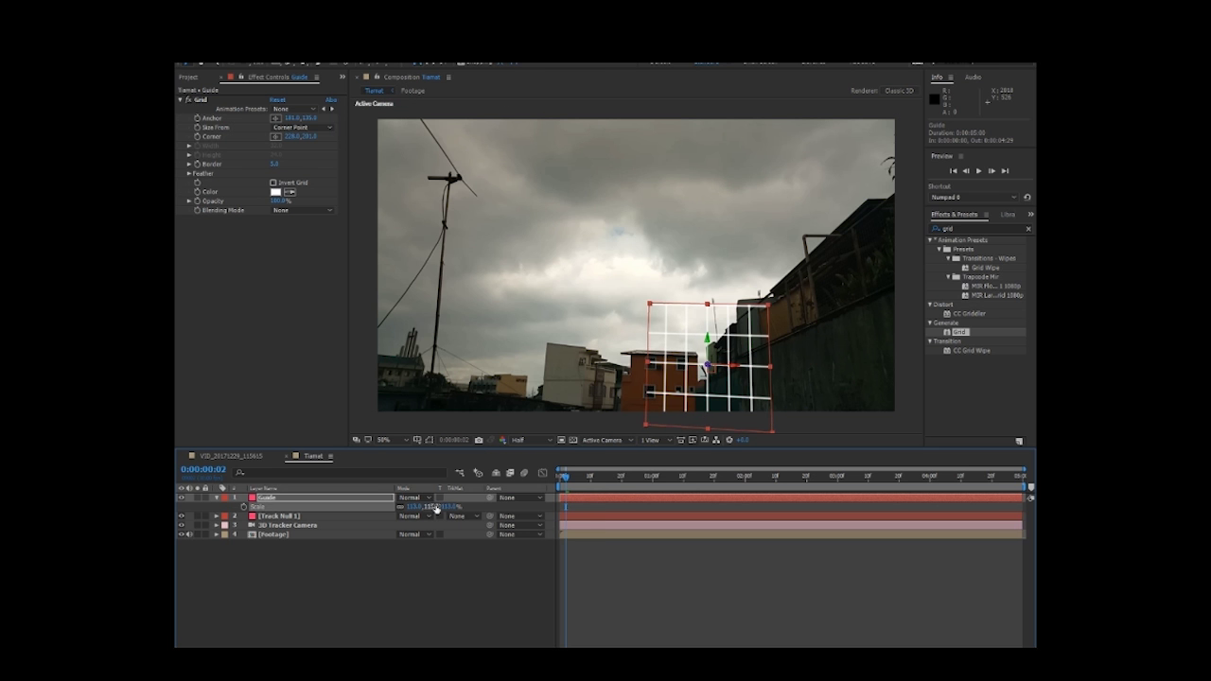
Enlarge the Guide layer and rotate the grid to tilt it over the sky above the buildings.
{"action": "mouse_move", "coordinate": [751, 405]}
{"action": "left_mouse_down"}
{"action": "mouse_move", "coordinate": [699, 383]}
{"action": "mouse_move", "coordinate": [727, 400]}
{"action": "left_mouse_up"}
{"action": "left_click_drag", "start_coordinate": [407, 508], "coordinate": [495, 503]}
{"action": "key", "text": "r"}
{"action": "left_click_drag", "start_coordinate": [415, 517], "coordinate": [478, 507]}
{"action": "key", "text": "s"}
Preview the tracked grid over the footage and fine-tune the Guide layer's rotation.
{"action": "left_click_drag", "start_coordinate": [568, 477], "coordinate": [763, 494]}
{"action": "key", "text": "space"}
{"action": "key", "text": "r"}
{"action": "left_click_drag", "start_coordinate": [410, 525], "coordinate": [408, 536]}
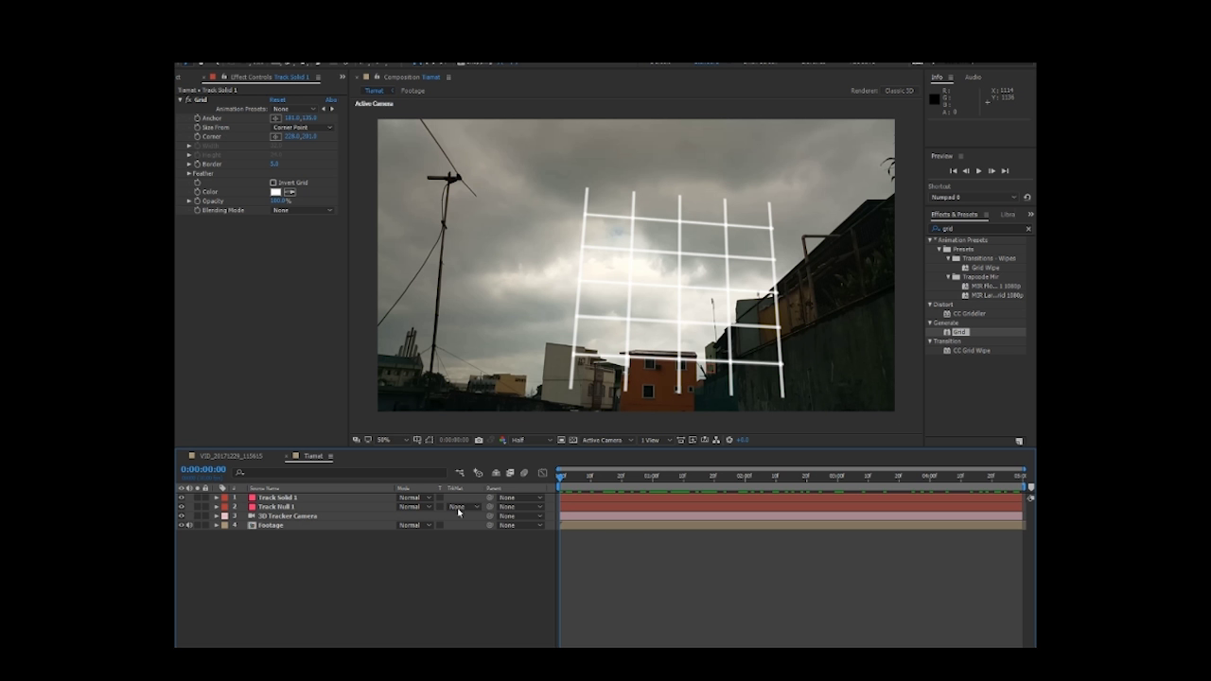
Create a 1920x1080 black solid named First line and lower its opacity so the grid shows through.
{"action": "key", "text": "ctrl+y"}
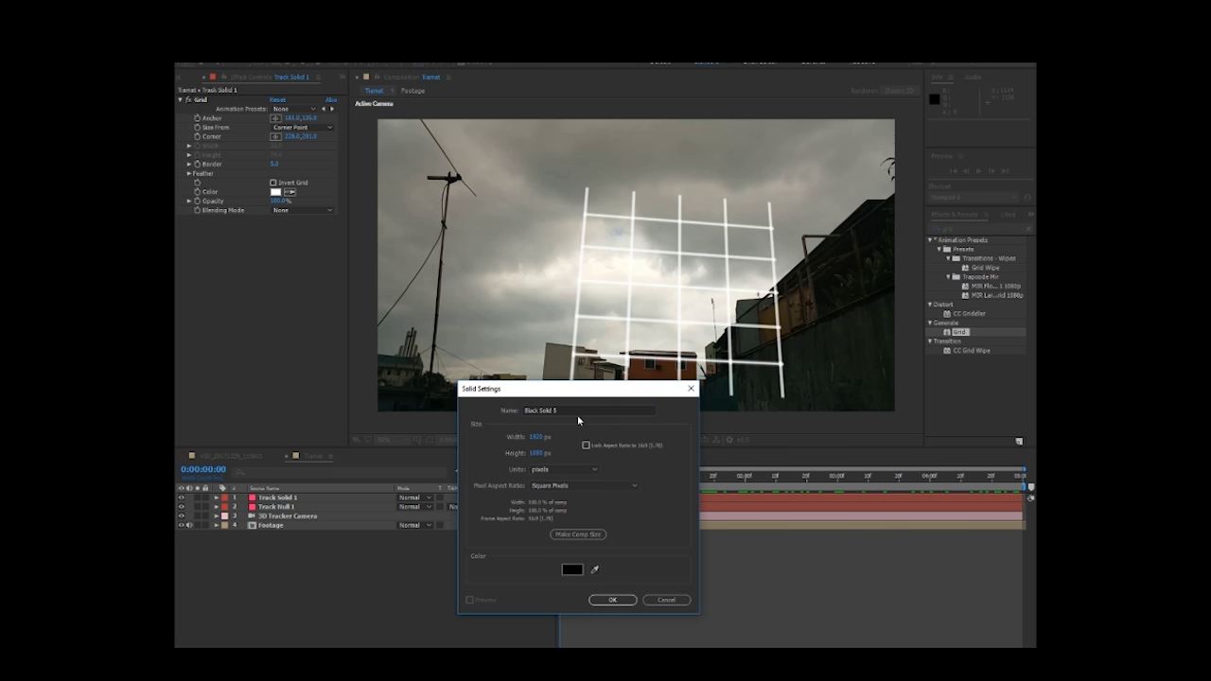
{"action": "type", "text": "First li"}
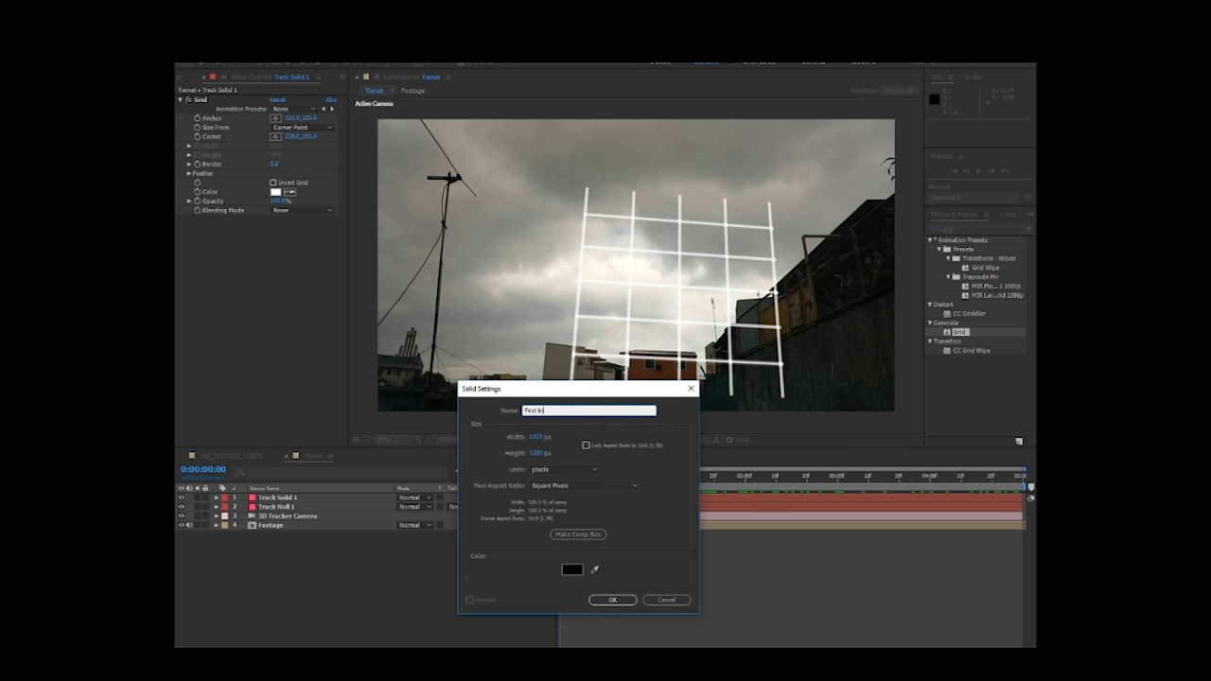
{"action": "type", "text": "ne"}
{"action": "key", "text": "Return"}
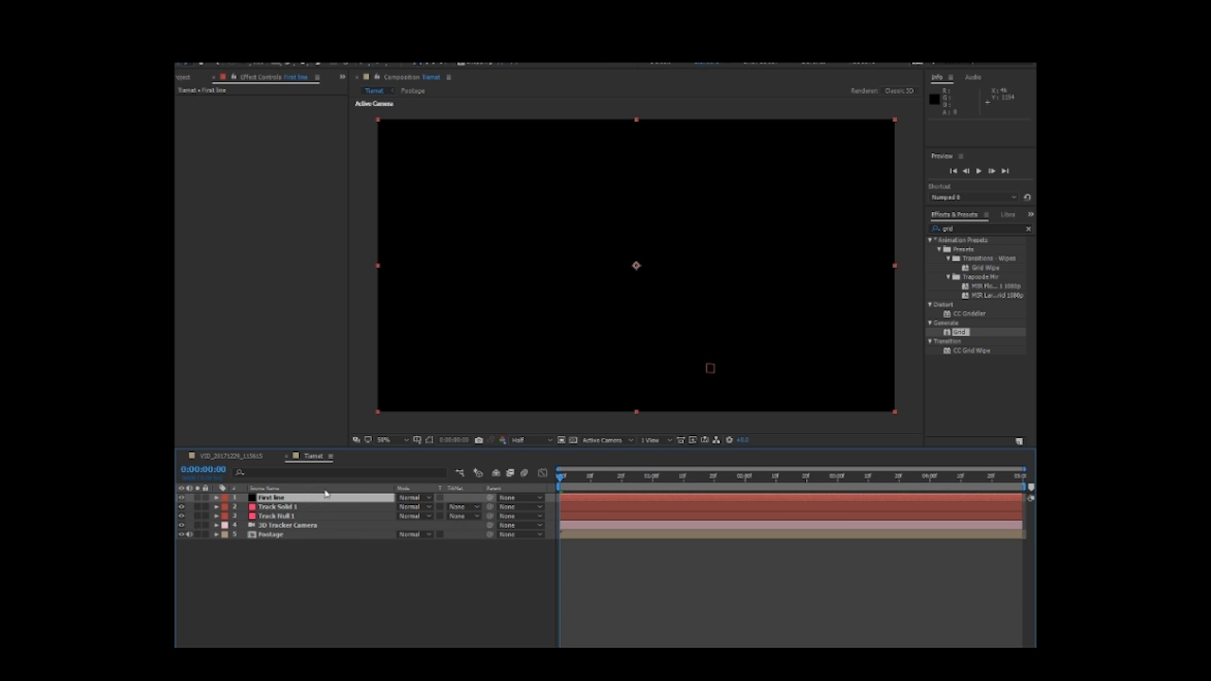
{"action": "key", "text": "t"}
{"action": "left_click_drag", "start_coordinate": [413, 506], "coordinate": [362, 506]}
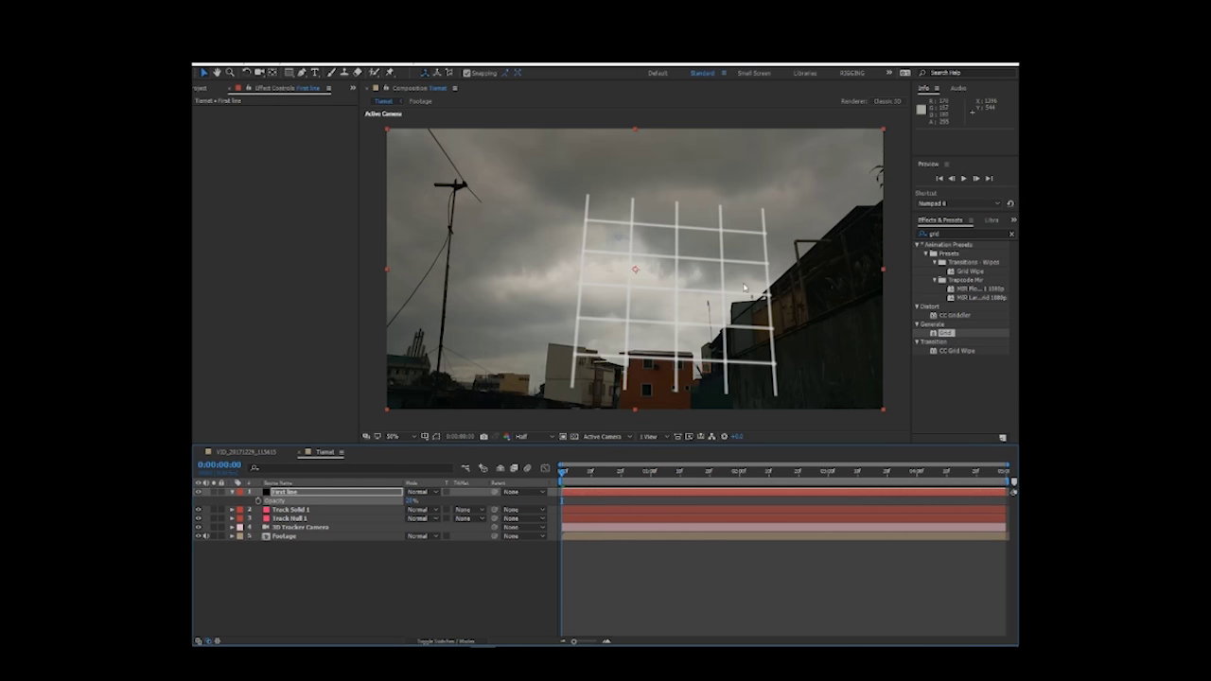
Draw a curved two-point mask path on First line from the grid's upper-left area to beyond the frame's upper-right corner.
{"action": "left_click", "coordinate": [302, 72]}
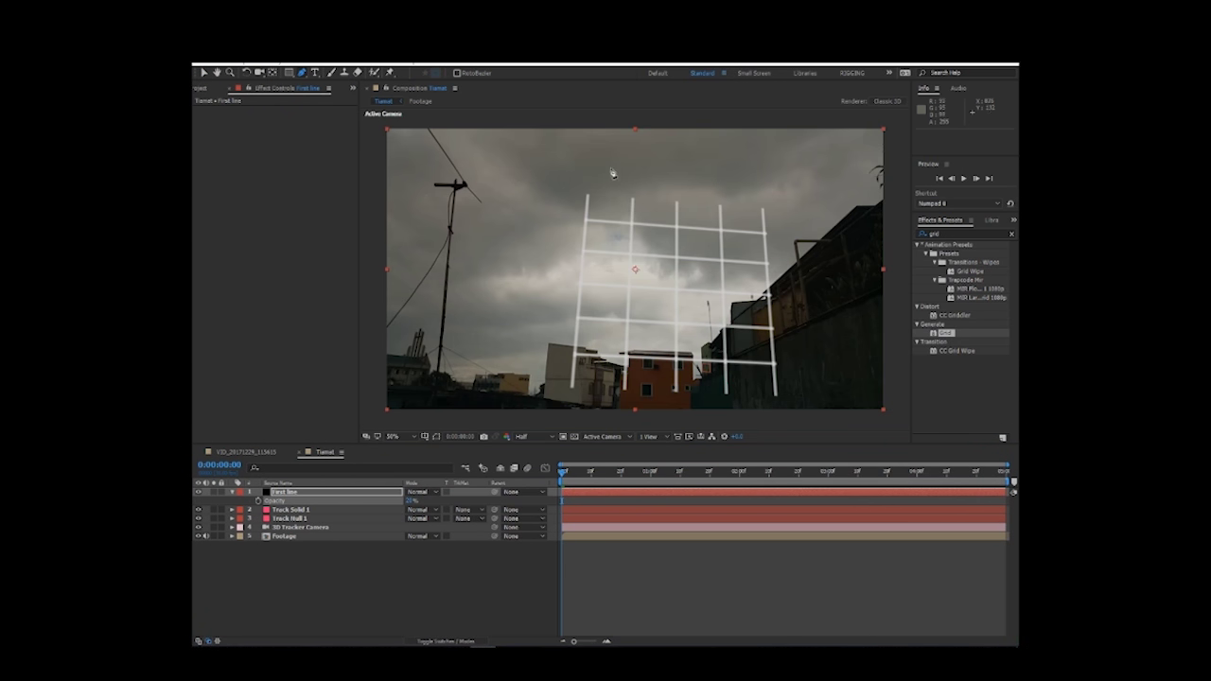
{"action": "key", "text": "comma"}
{"action": "key", "text": "comma"}
{"action": "left_click", "coordinate": [615, 260]}
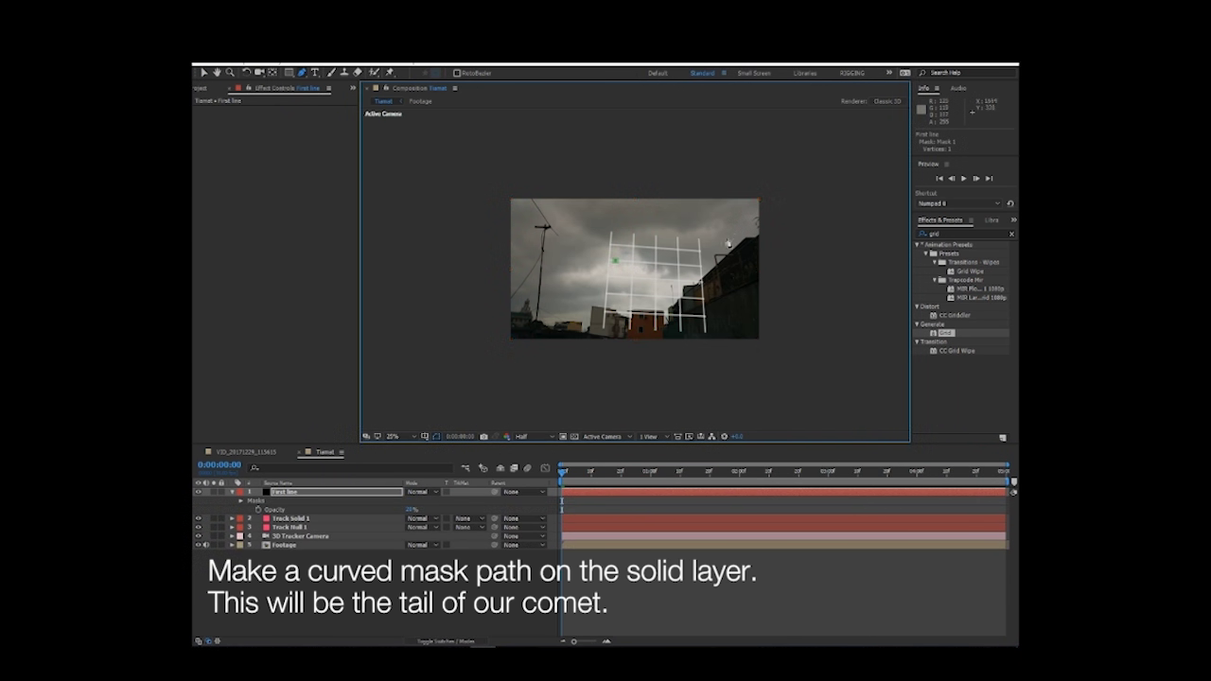
{"action": "mouse_move", "coordinate": [824, 205]}
{"action": "left_mouse_down"}
{"action": "mouse_move", "coordinate": [866, 211]}
{"action": "mouse_move", "coordinate": [831, 203]}
{"action": "mouse_move", "coordinate": [833, 190]}
{"action": "left_mouse_up"}
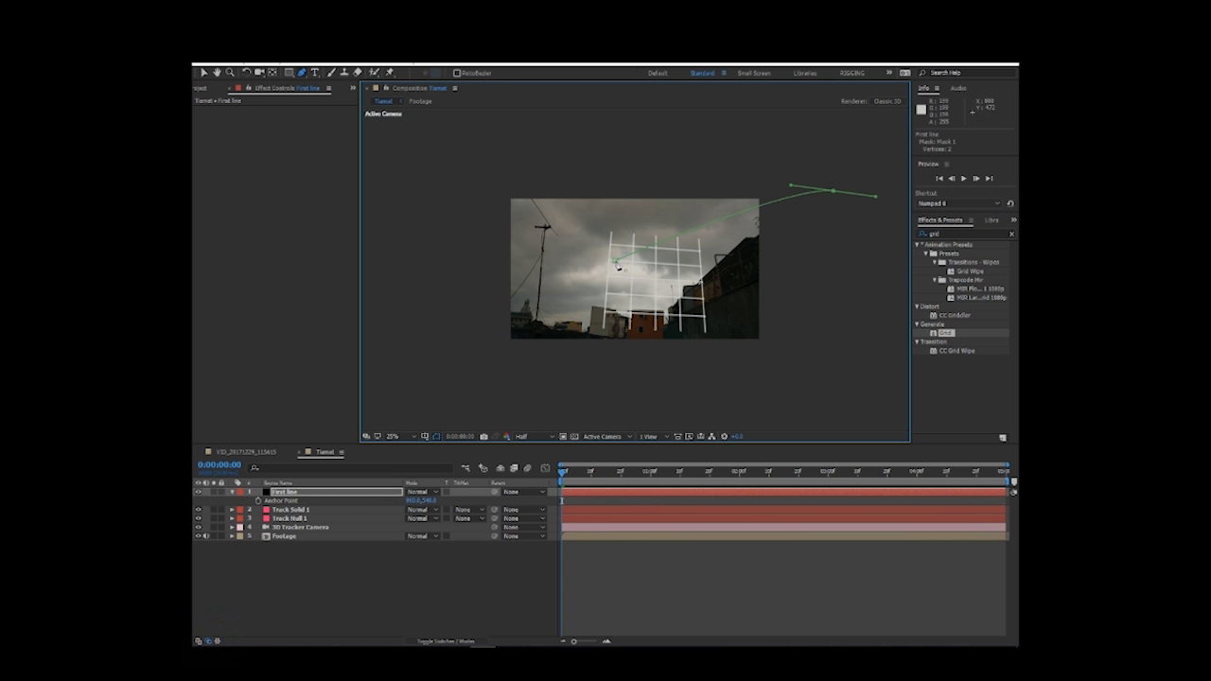
Reposition both endpoints of the First line mask path, moving the outer one slightly down and the inner one slightly up.
{"action": "left_click_drag", "start_coordinate": [616, 262], "coordinate": [622, 264]}
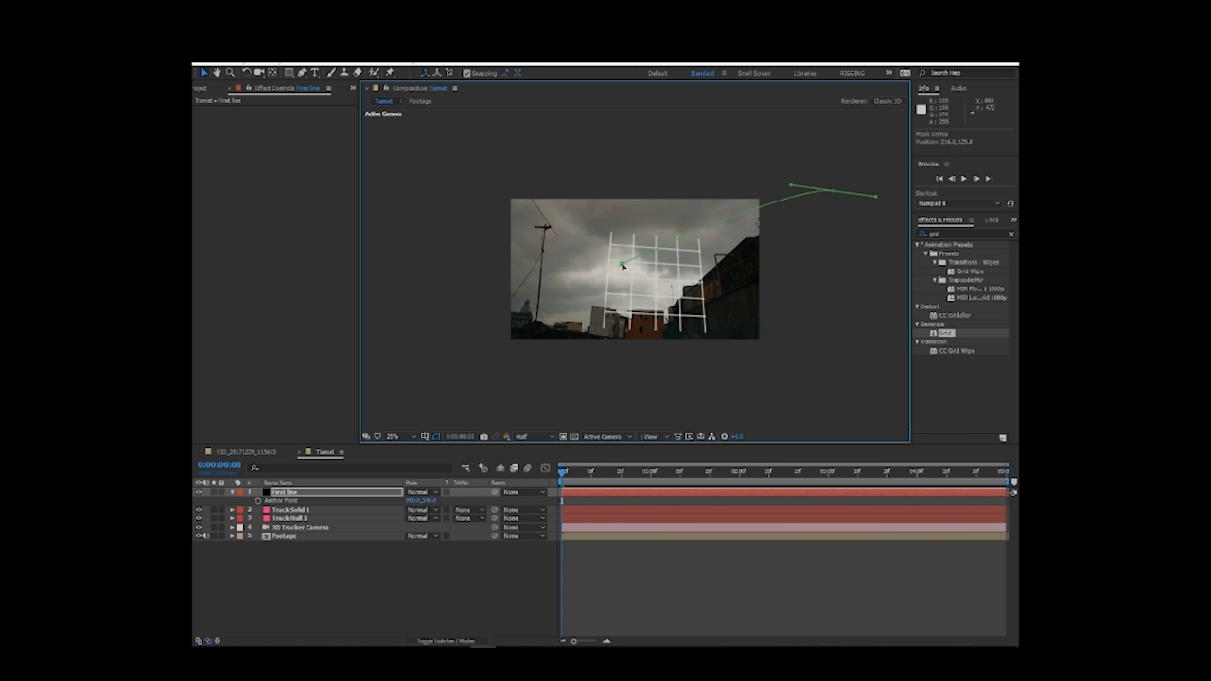
{"action": "left_click", "coordinate": [823, 172]}
{"action": "left_click_drag", "start_coordinate": [833, 192], "coordinate": [843, 196]}
{"action": "left_click_drag", "start_coordinate": [620, 271], "coordinate": [625, 261]}
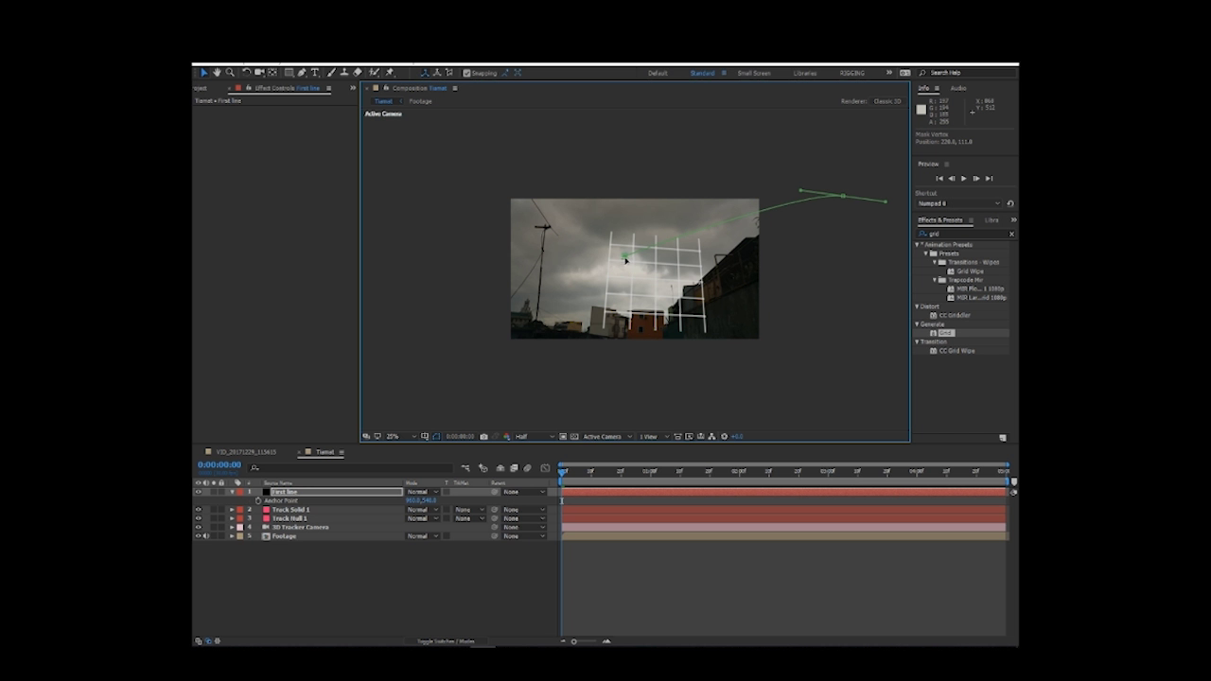
Lower the outer end of the First line mask path, reshape its curve, and set the layer's opacity to 100%.
{"action": "left_click_drag", "start_coordinate": [844, 196], "coordinate": [829, 244]}
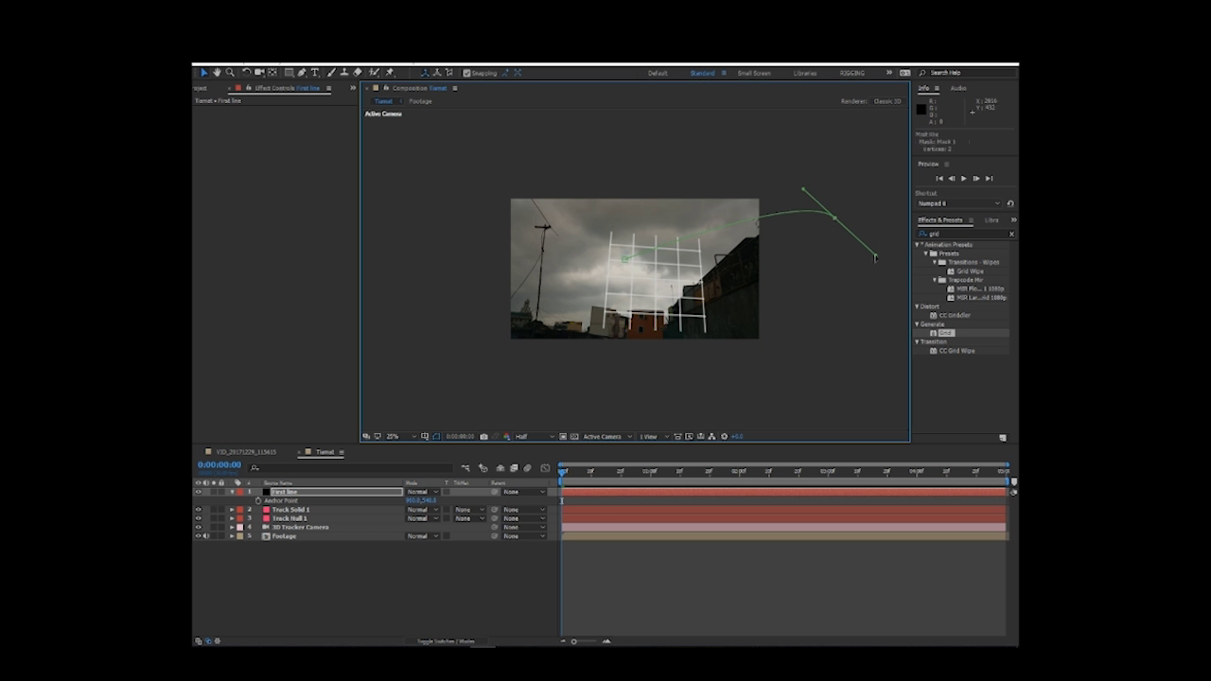
{"action": "left_click_drag", "start_coordinate": [876, 256], "coordinate": [837, 211]}
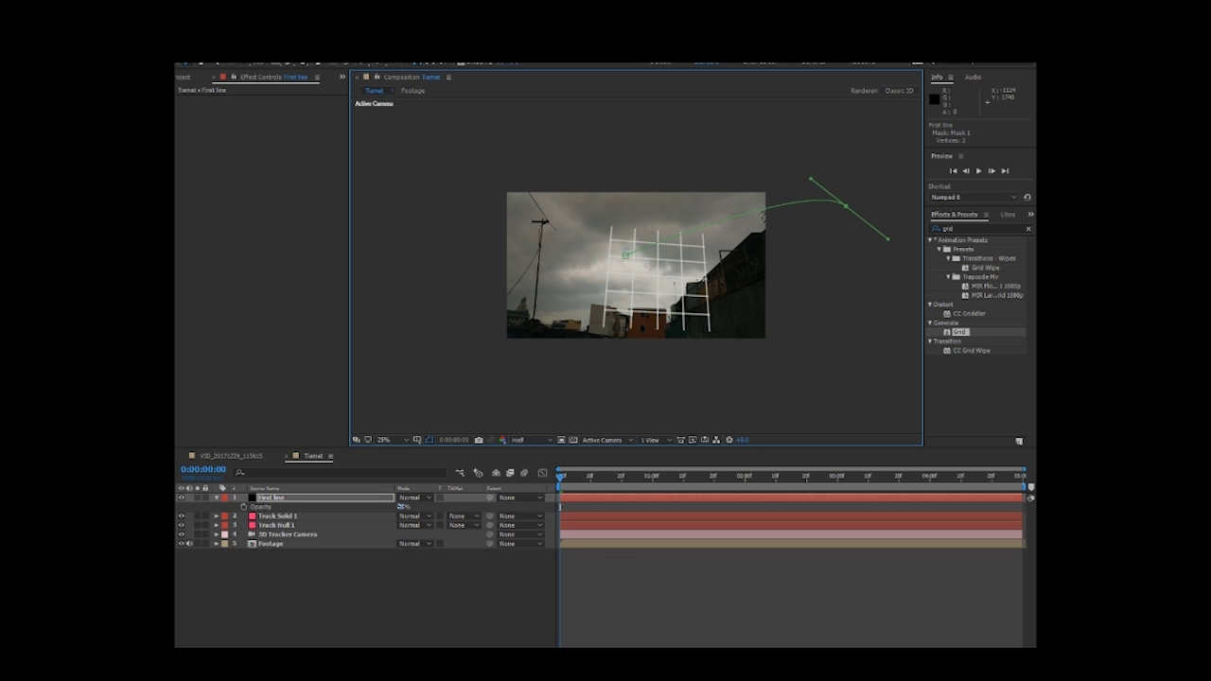
{"action": "left_click_drag", "start_coordinate": [407, 508], "coordinate": [450, 509]}
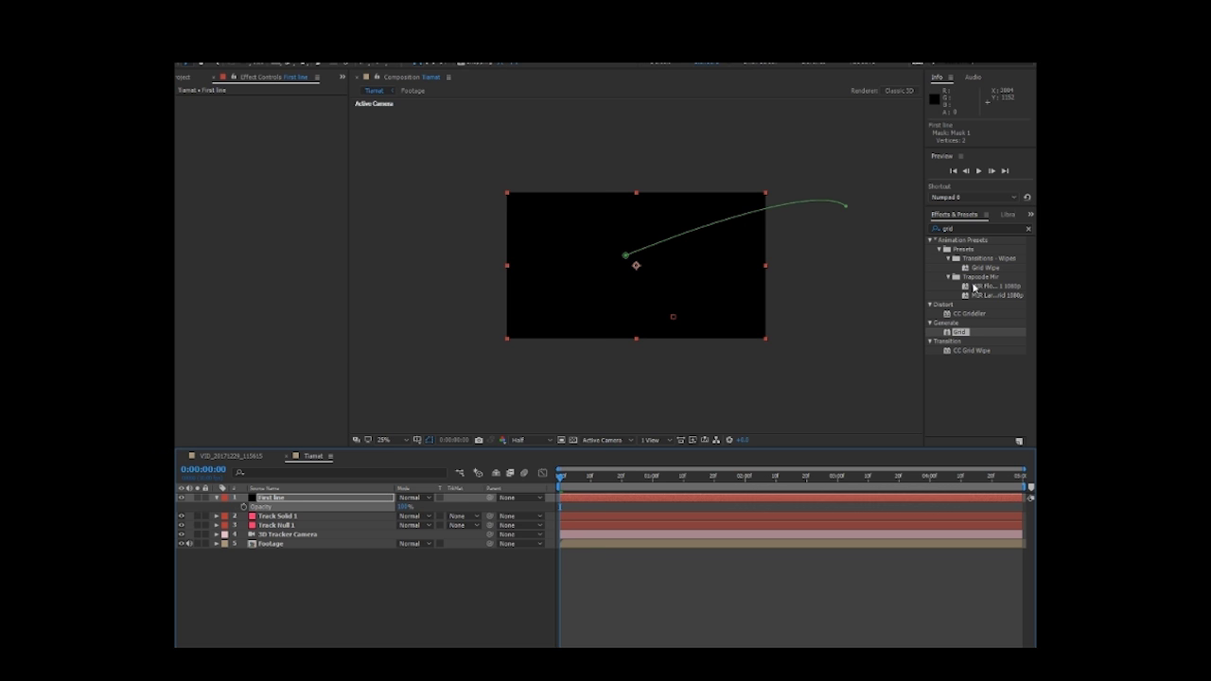
Apply the Saber effect to First line and set its core type to Layer Masks.
{"action": "left_click", "coordinate": [976, 227]}
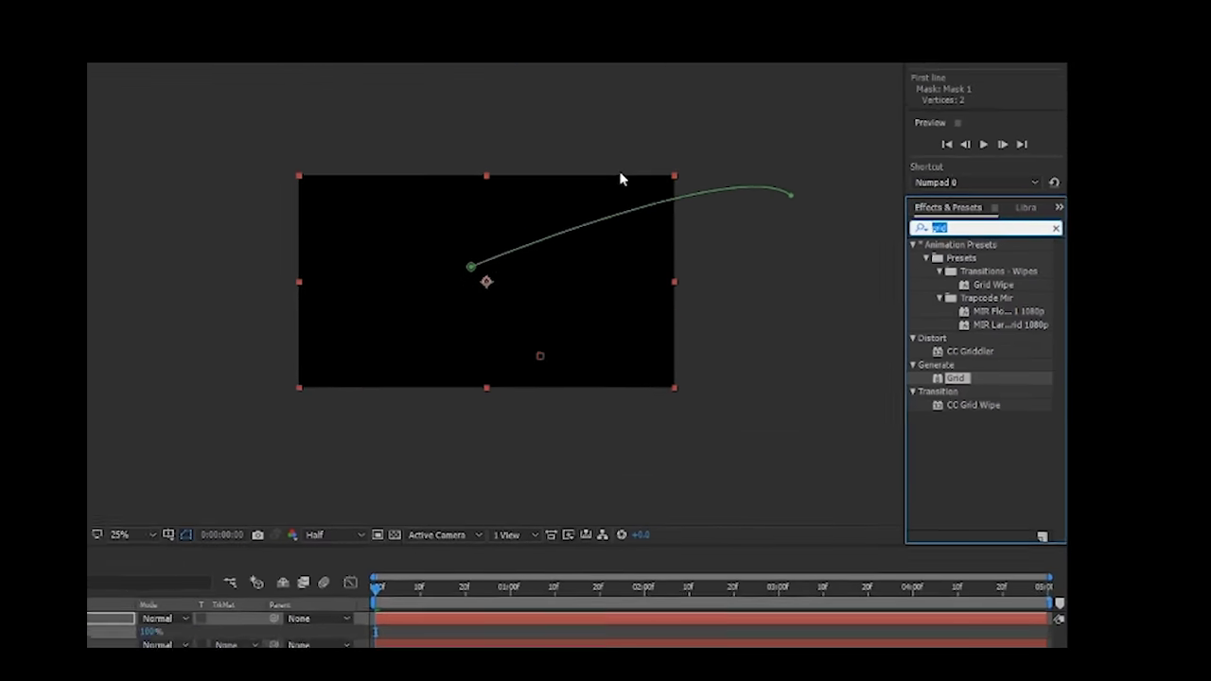
{"action": "type", "text": "sabe"}
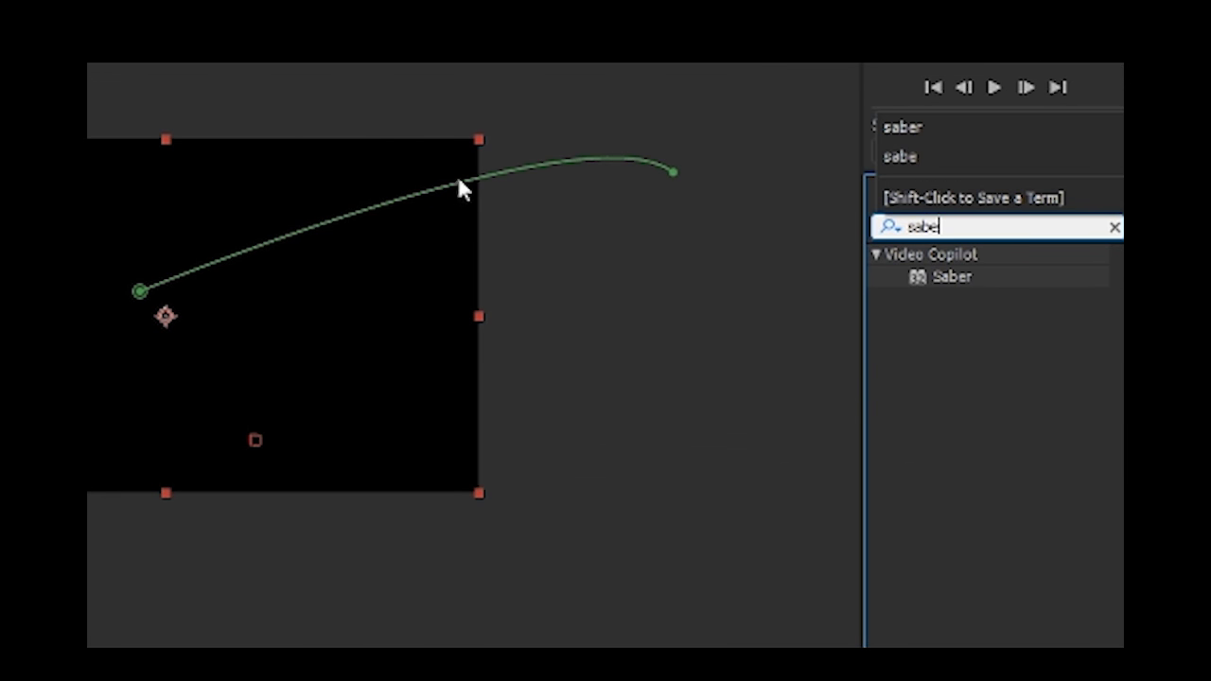
{"action": "left_click_drag", "start_coordinate": [954, 278], "coordinate": [354, 499]}
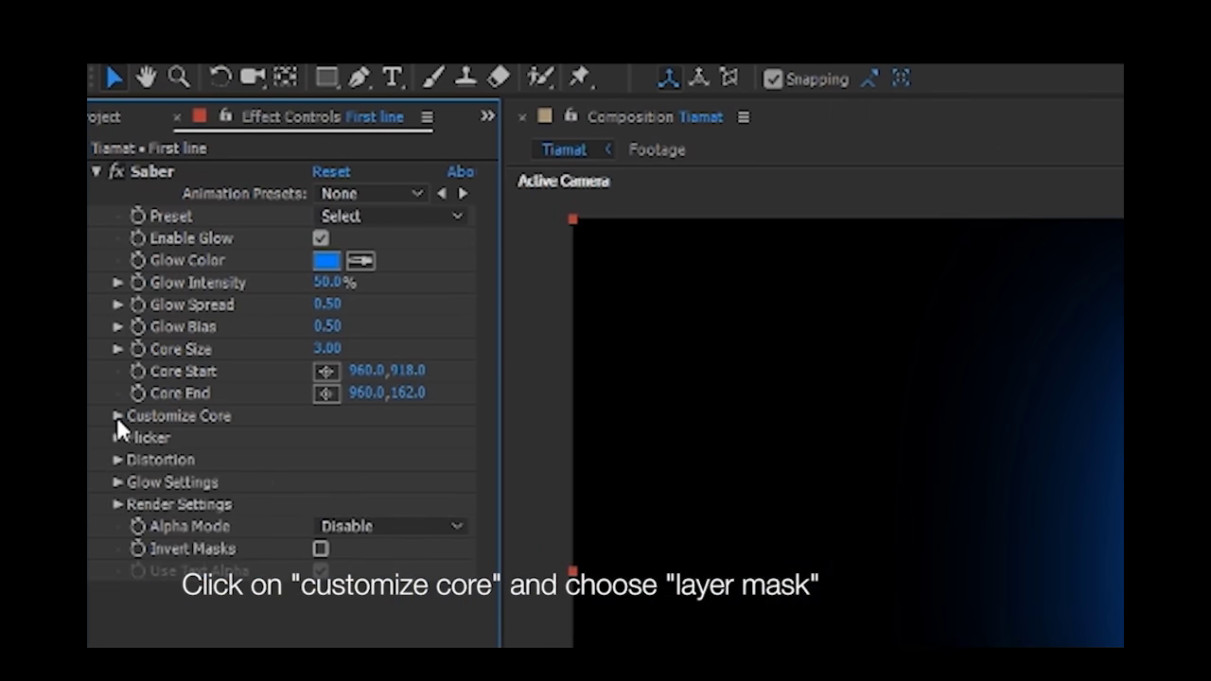
{"action": "left_click", "coordinate": [189, 201]}
{"action": "left_click", "coordinate": [389, 438]}
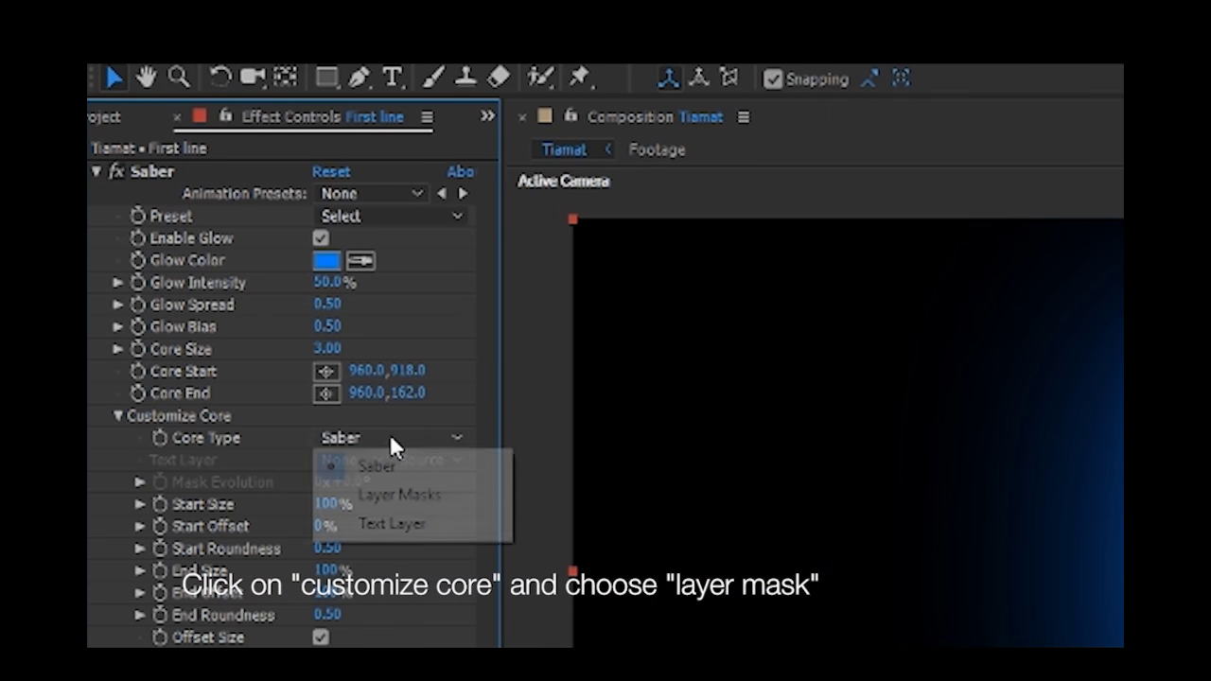
{"action": "left_click", "coordinate": [450, 495]}
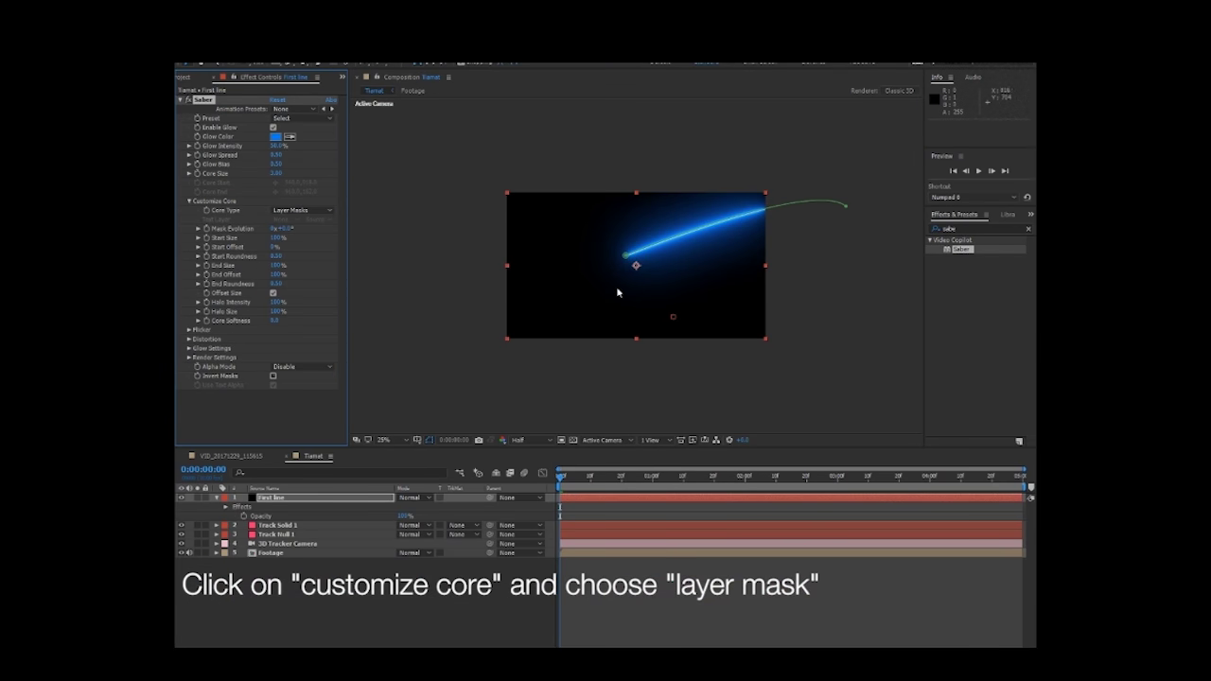
{"action": "left_click", "coordinate": [757, 353]}
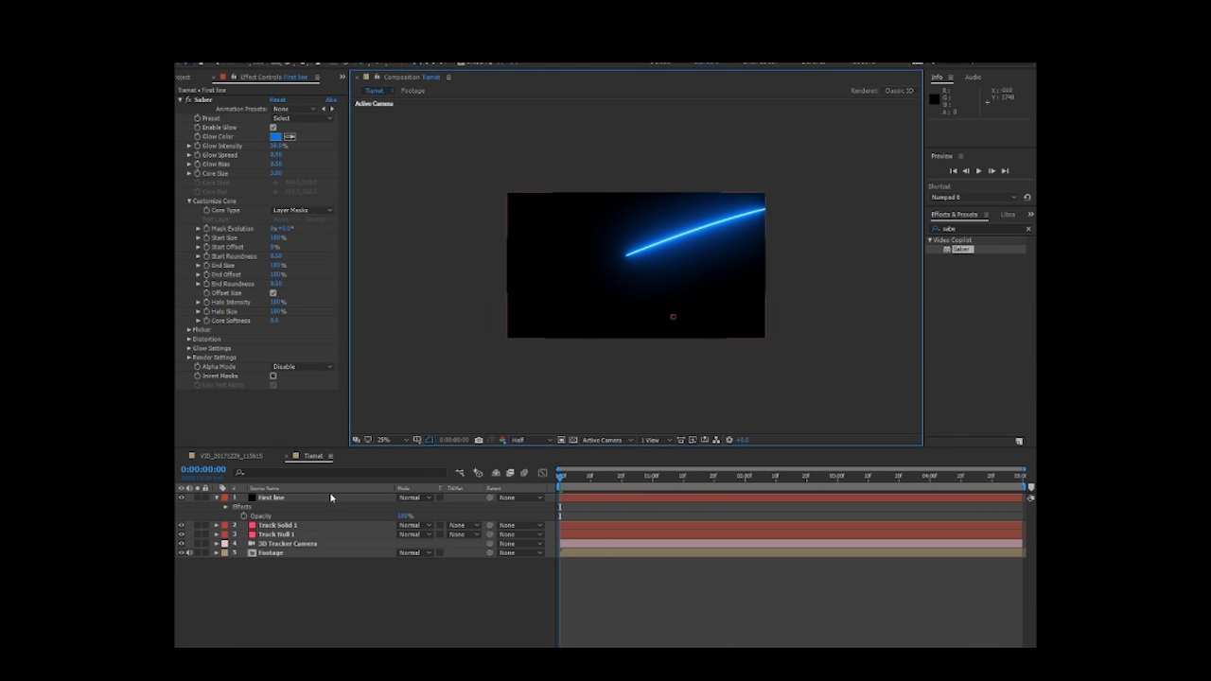
Reduce the Saber core size on First line and raise its glow intensity.
{"action": "left_click_drag", "start_coordinate": [280, 174], "coordinate": [276, 175]}
{"action": "scroll", "coordinate": [721, 245], "scroll_direction": "up", "scroll_amount": 2}
{"action": "left_click", "coordinate": [566, 270]}
{"action": "mouse_move", "coordinate": [281, 153]}
{"action": "left_mouse_down"}
{"action": "mouse_move", "coordinate": [321, 149]}
{"action": "mouse_move", "coordinate": [291, 151]}
{"action": "left_mouse_up"}
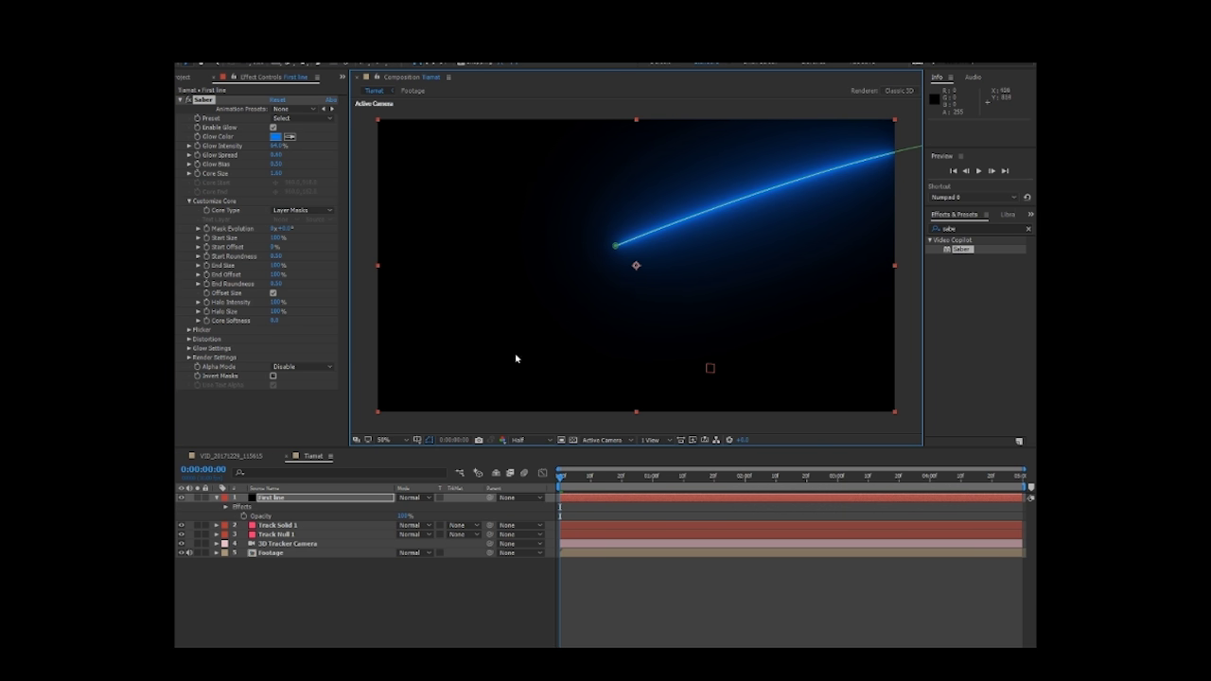
{"action": "scroll", "coordinate": [516, 357], "scroll_direction": "down", "scroll_amount": 2}
{"action": "left_click", "coordinate": [767, 398]}
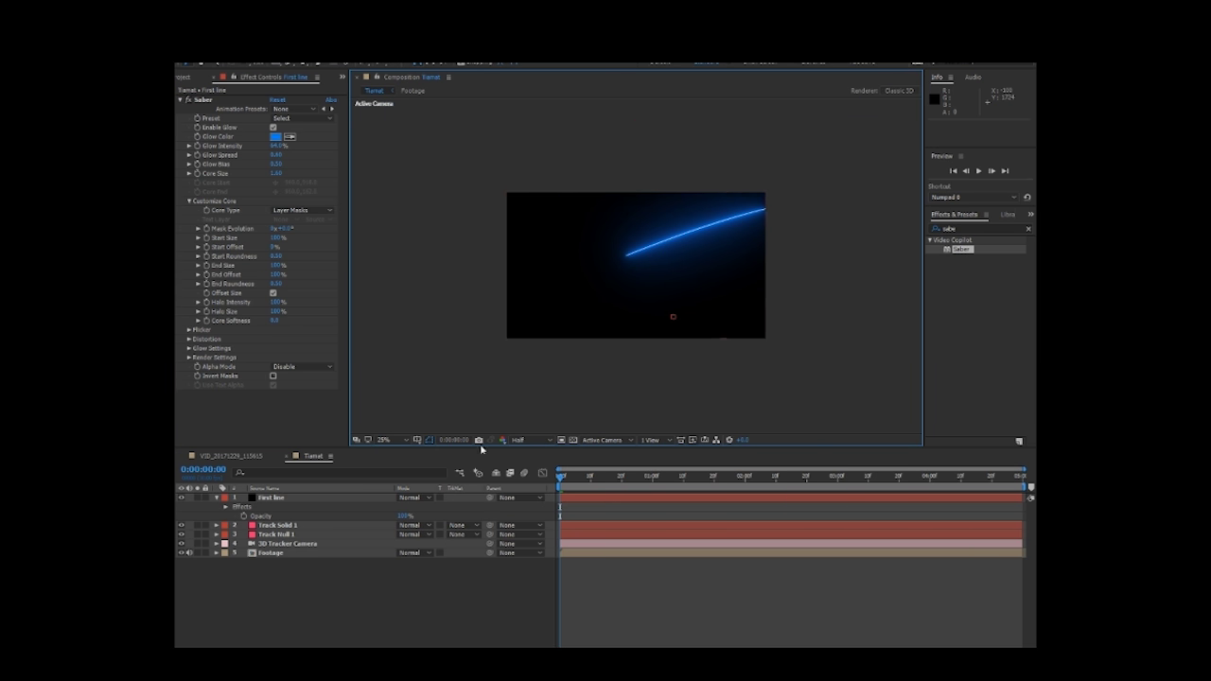
Taper the beginning of the First line beam by setting Saber's start size to 34%.
{"action": "left_click", "coordinate": [350, 498]}
{"action": "left_click", "coordinate": [591, 388]}
{"action": "scroll", "coordinate": [590, 388], "scroll_direction": "up", "scroll_amount": 2}
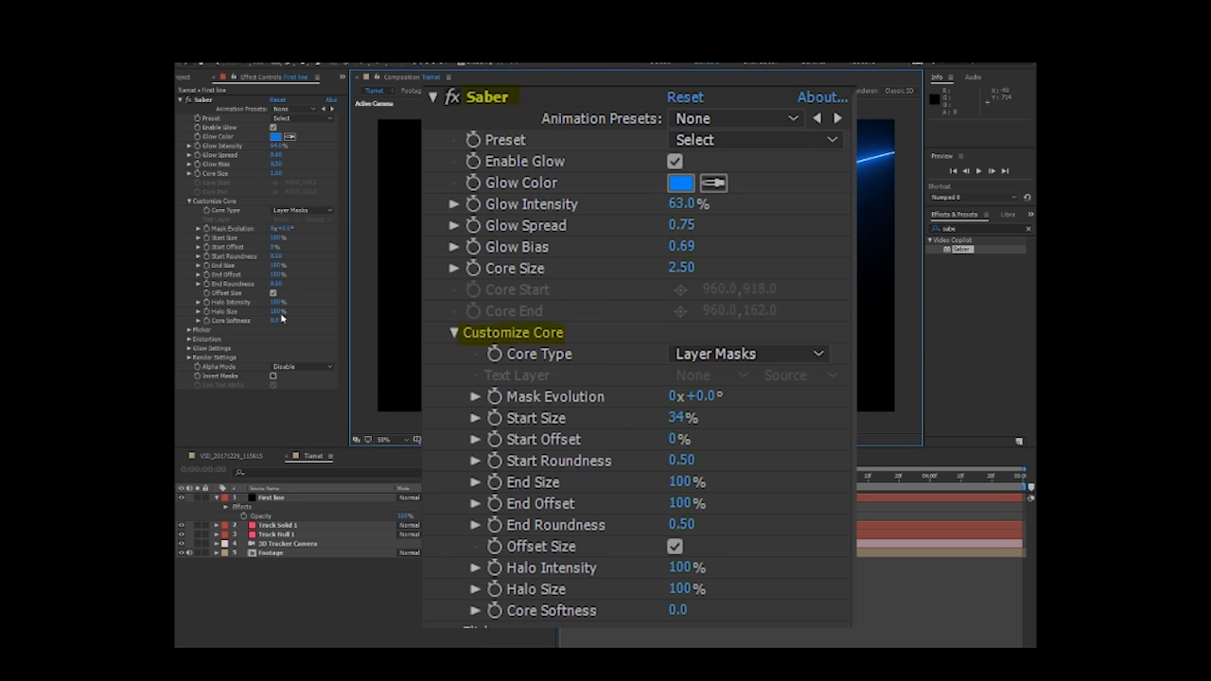
{"action": "left_click_drag", "start_coordinate": [275, 265], "coordinate": [316, 266]}
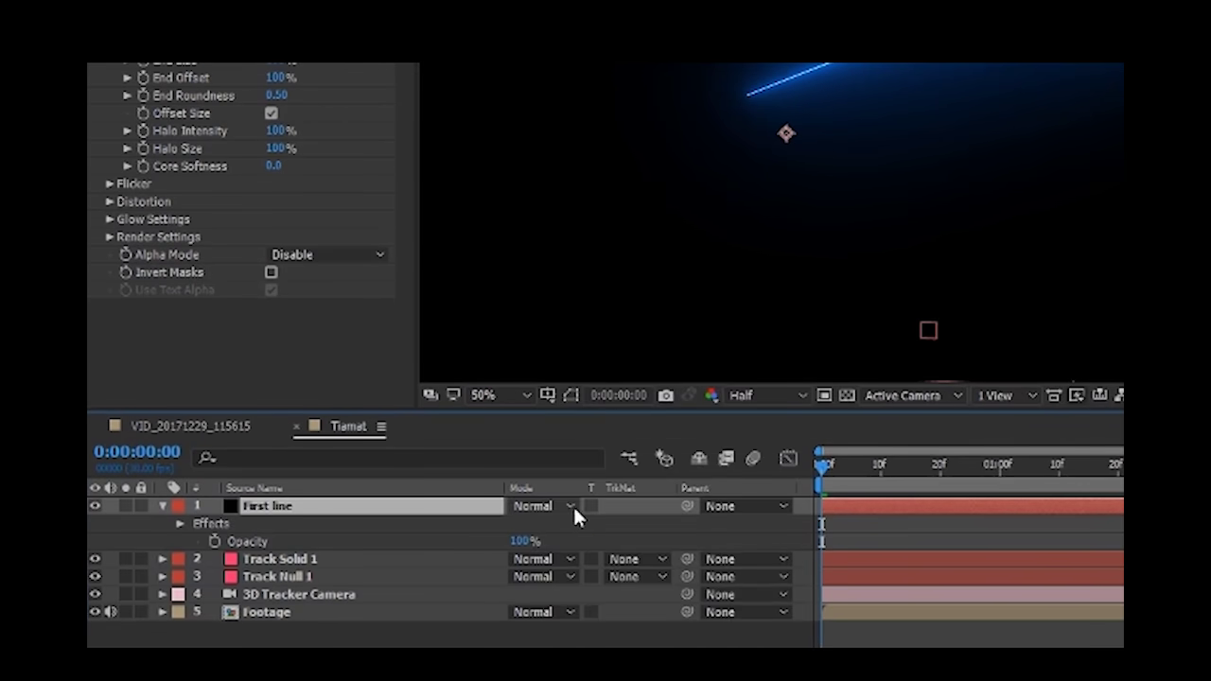
Set First line's blending mode to Add and check the glowing tail over the footage.
{"action": "left_click", "coordinate": [568, 507]}
{"action": "left_click", "coordinate": [605, 123]}
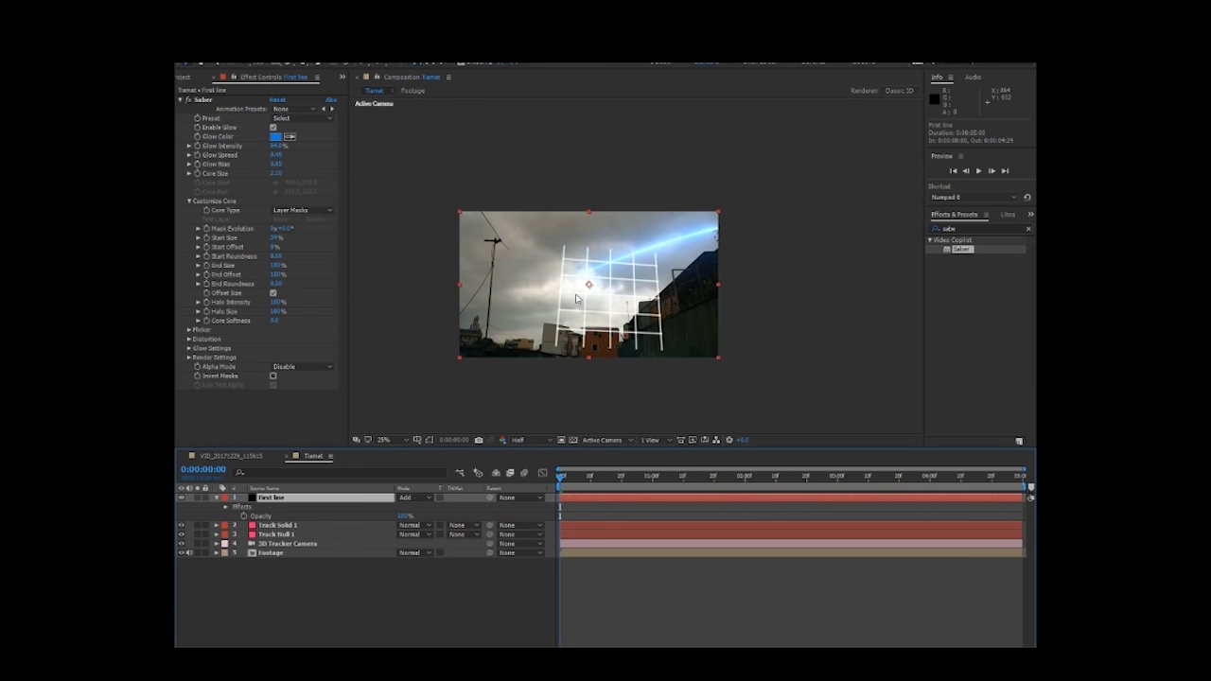
{"action": "key", "text": "period"}
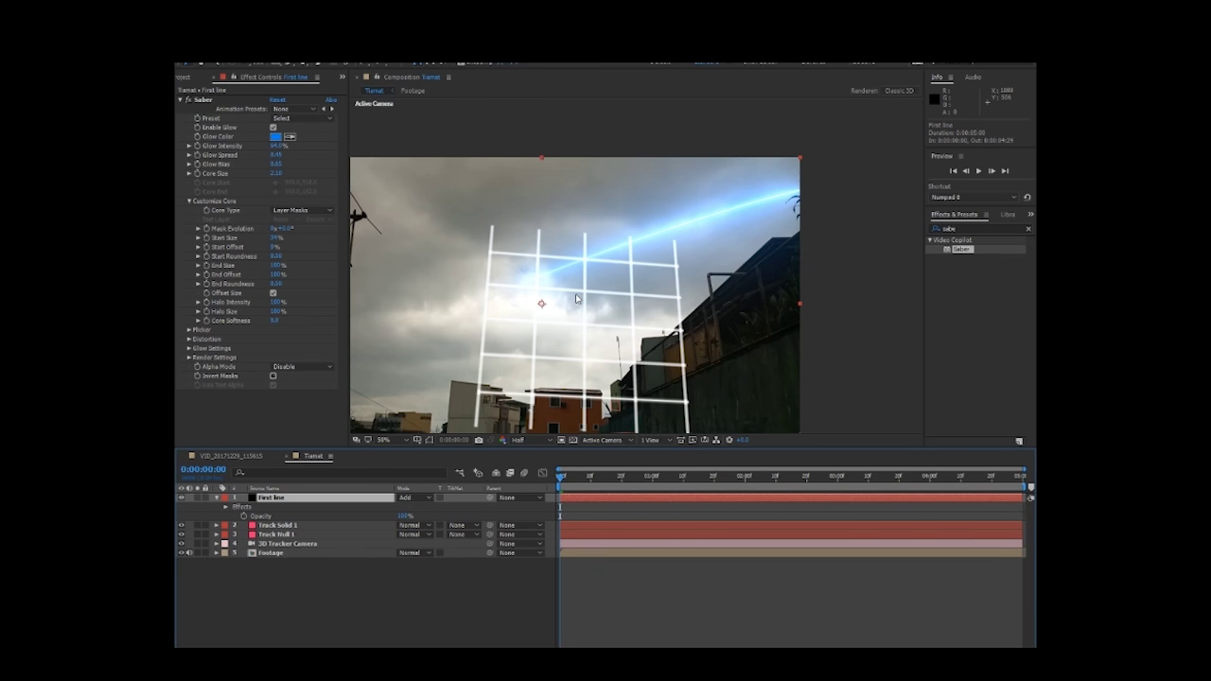
{"action": "key", "text": "comma"}
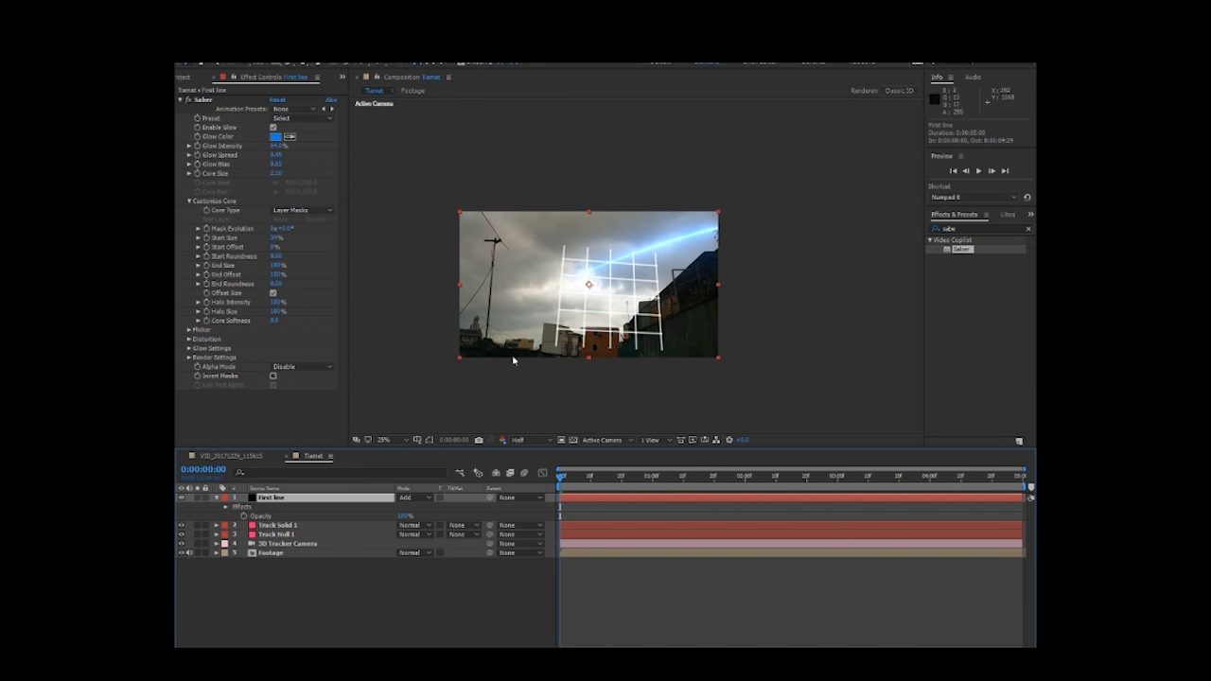
Duplicate the First line layer and rename the copy 2nd line.
{"action": "key", "text": "F4"}
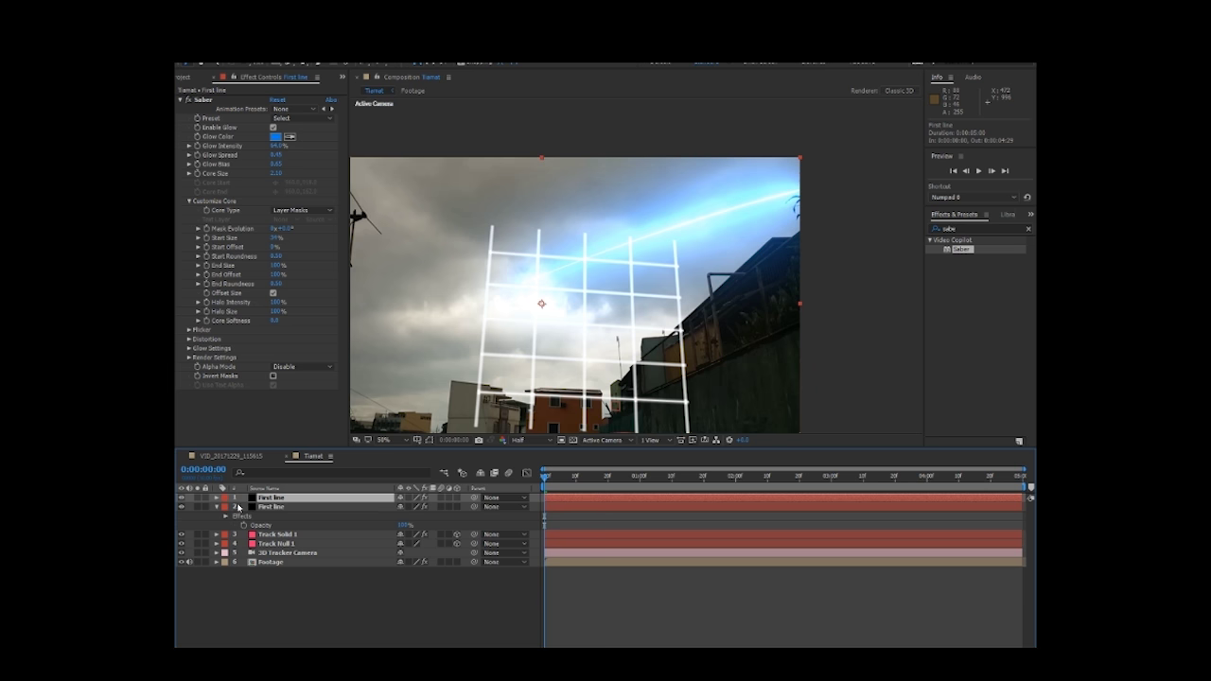
{"action": "left_click", "coordinate": [217, 506]}
{"action": "key", "text": "Return"}
{"action": "type", "text": "2nd line"}
{"action": "key", "text": "Return"}
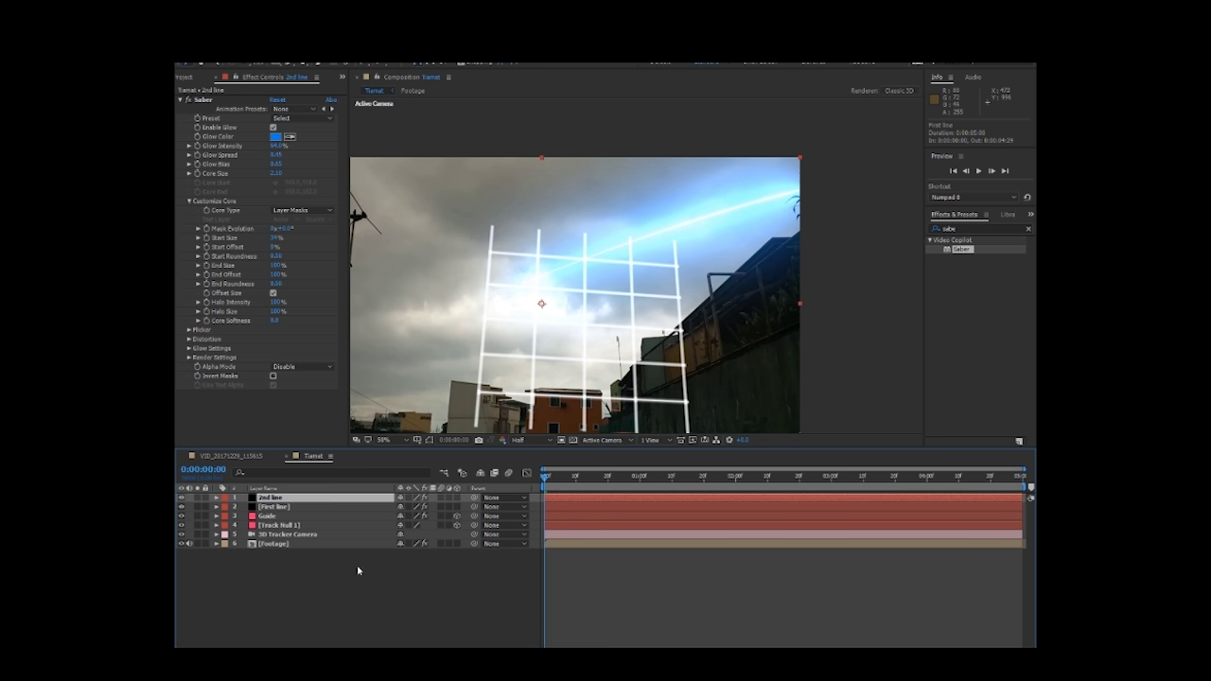
{"action": "left_click", "coordinate": [357, 568]}
Solo both line layers and move the outer point of the duplicate's mask path slightly downward to separate the second tail.
{"action": "left_click", "coordinate": [196, 498]}
{"action": "left_click", "coordinate": [197, 507]}
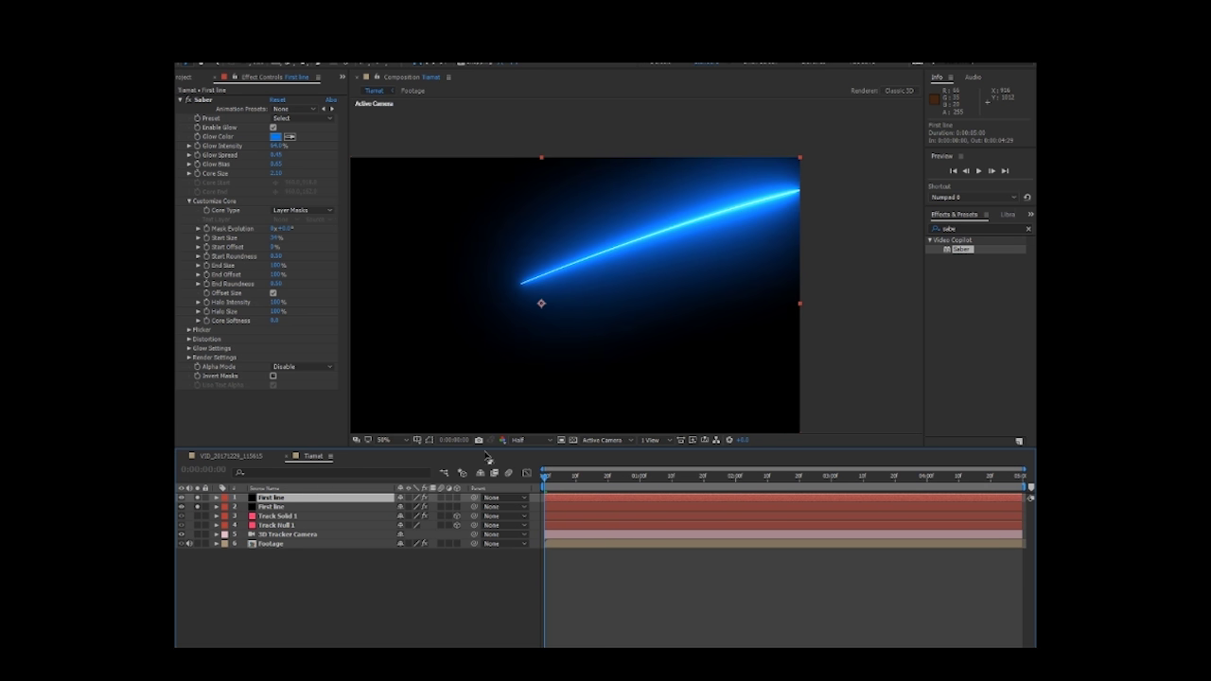
{"action": "key", "text": "m"}
{"action": "left_click", "coordinate": [333, 510]}
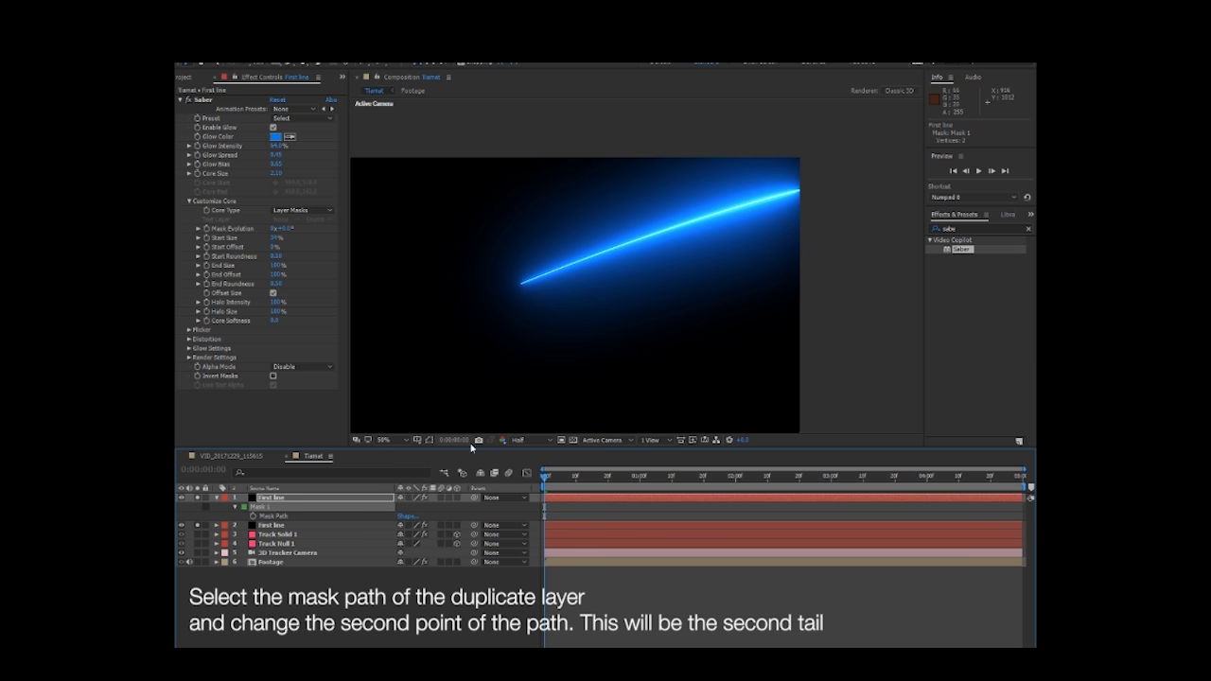
{"action": "left_click_drag", "start_coordinate": [774, 291], "coordinate": [668, 333]}
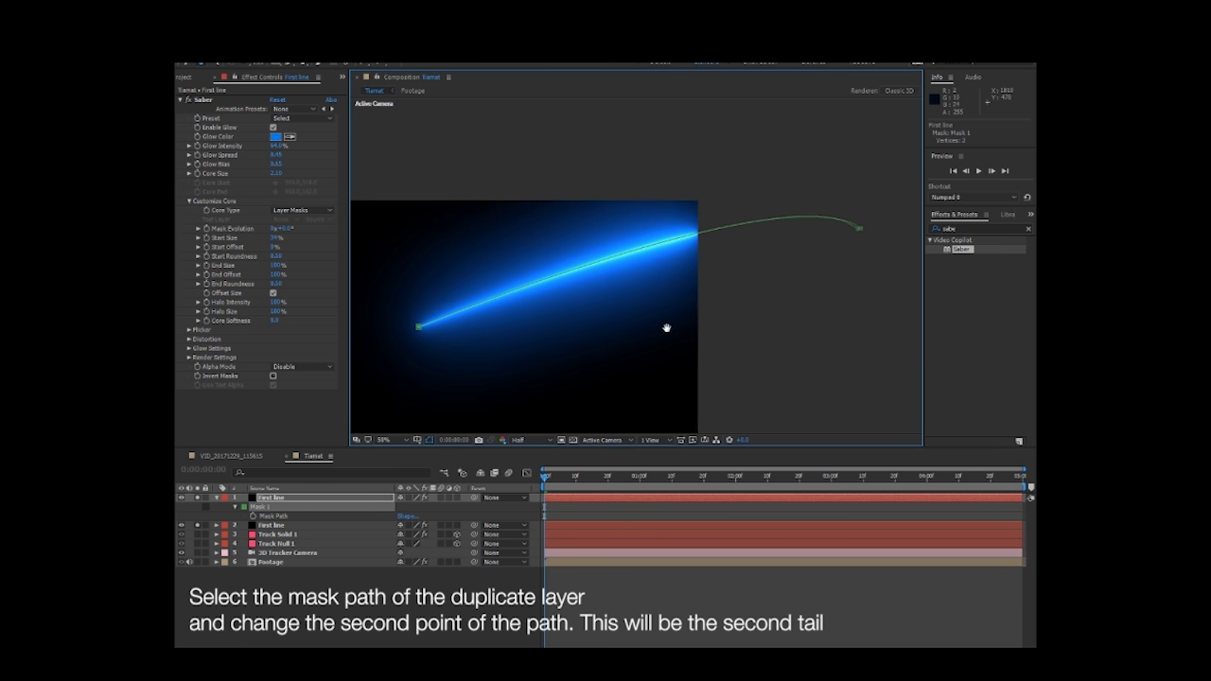
{"action": "left_click_drag", "start_coordinate": [893, 218], "coordinate": [879, 241]}
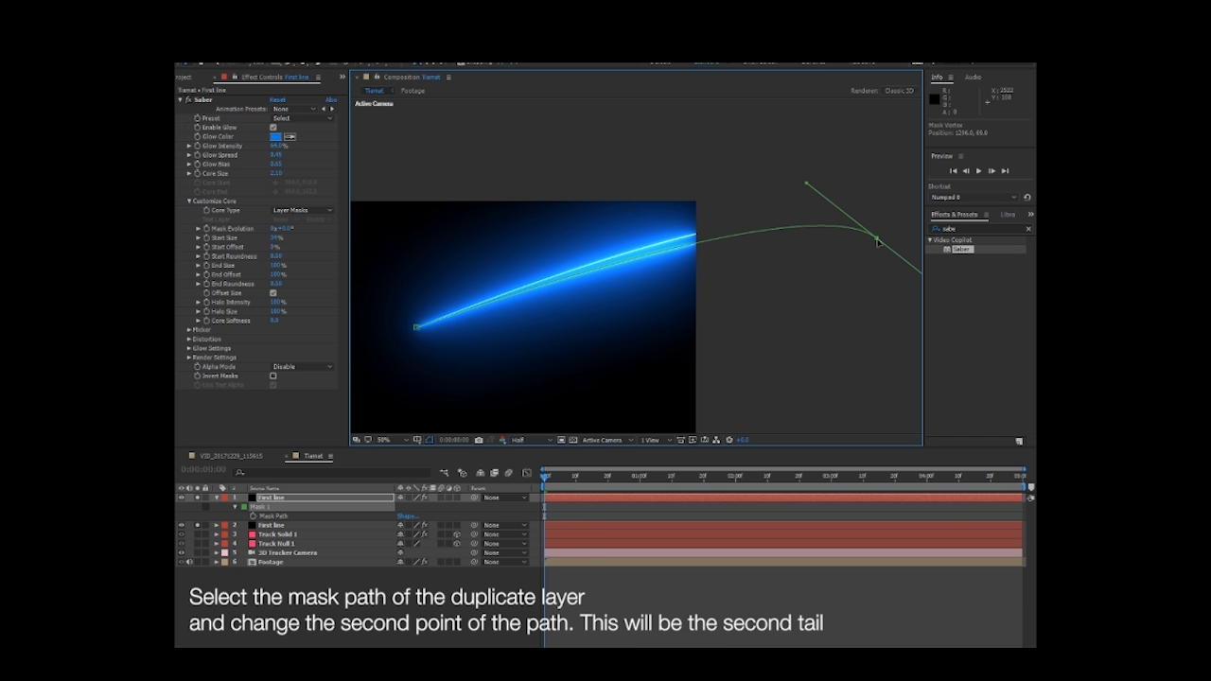
{"action": "left_click_drag", "start_coordinate": [877, 241], "coordinate": [879, 240]}
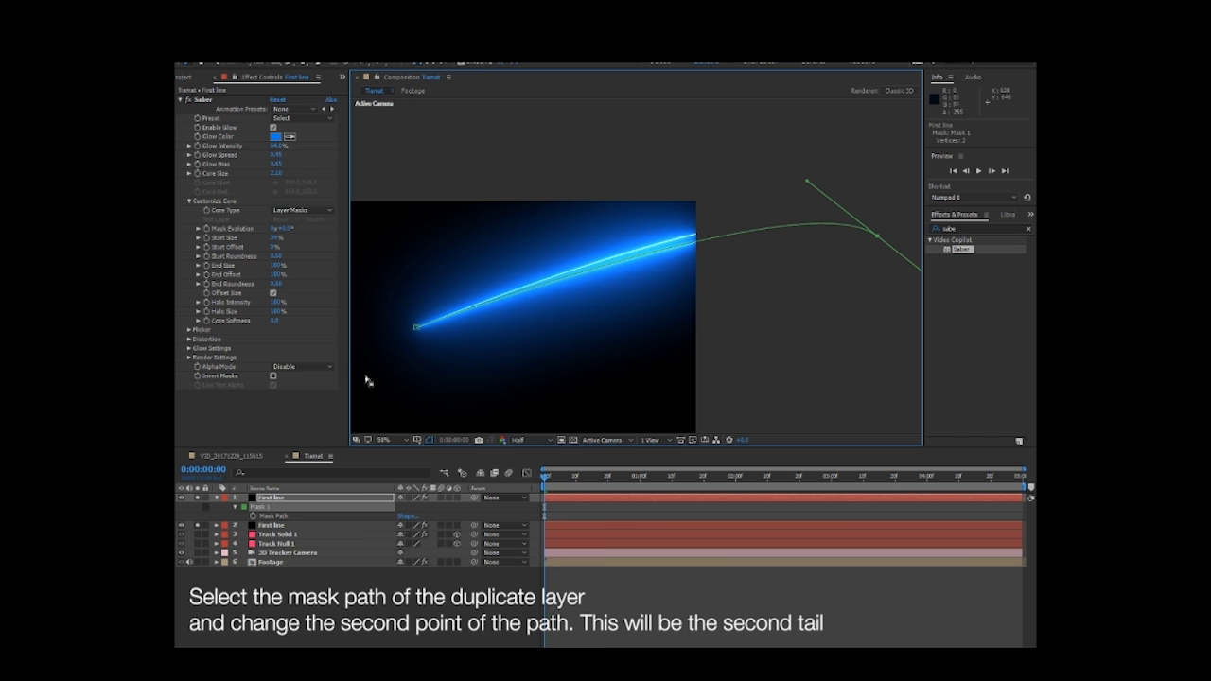
Change the duplicate layer's Saber glow color from blue to a pinkish red.
{"action": "left_click", "coordinate": [275, 137]}
{"action": "left_click", "coordinate": [580, 512]}
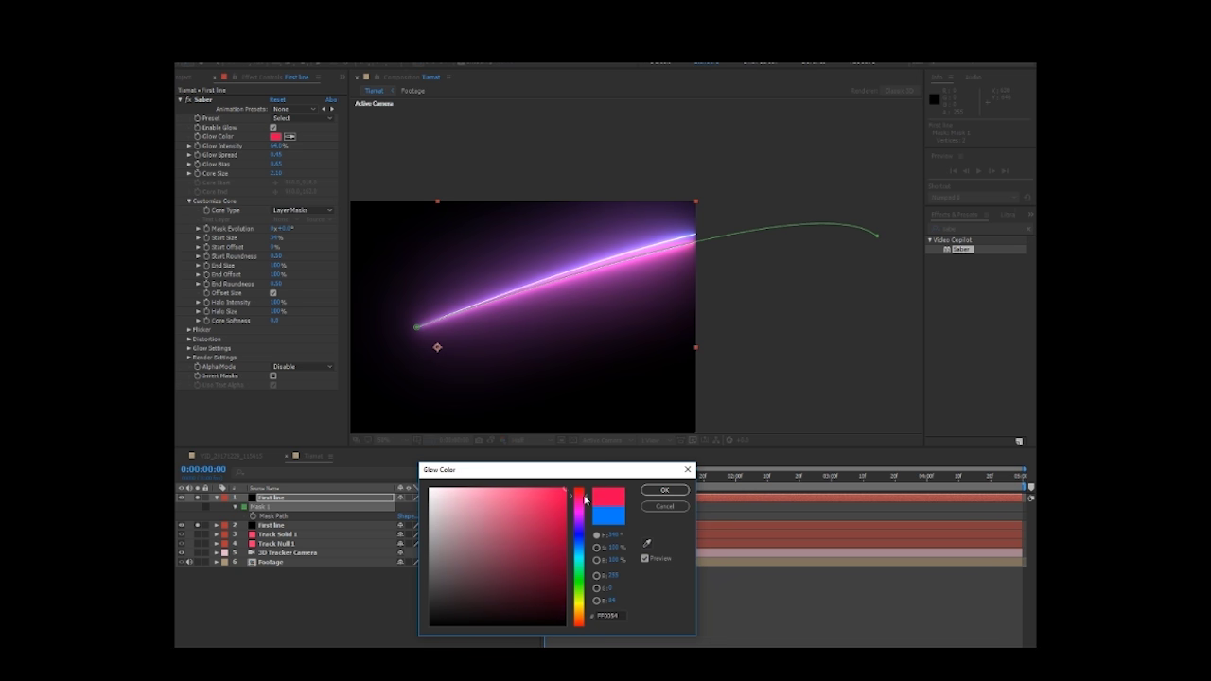
{"action": "left_click_drag", "start_coordinate": [585, 499], "coordinate": [586, 499]}
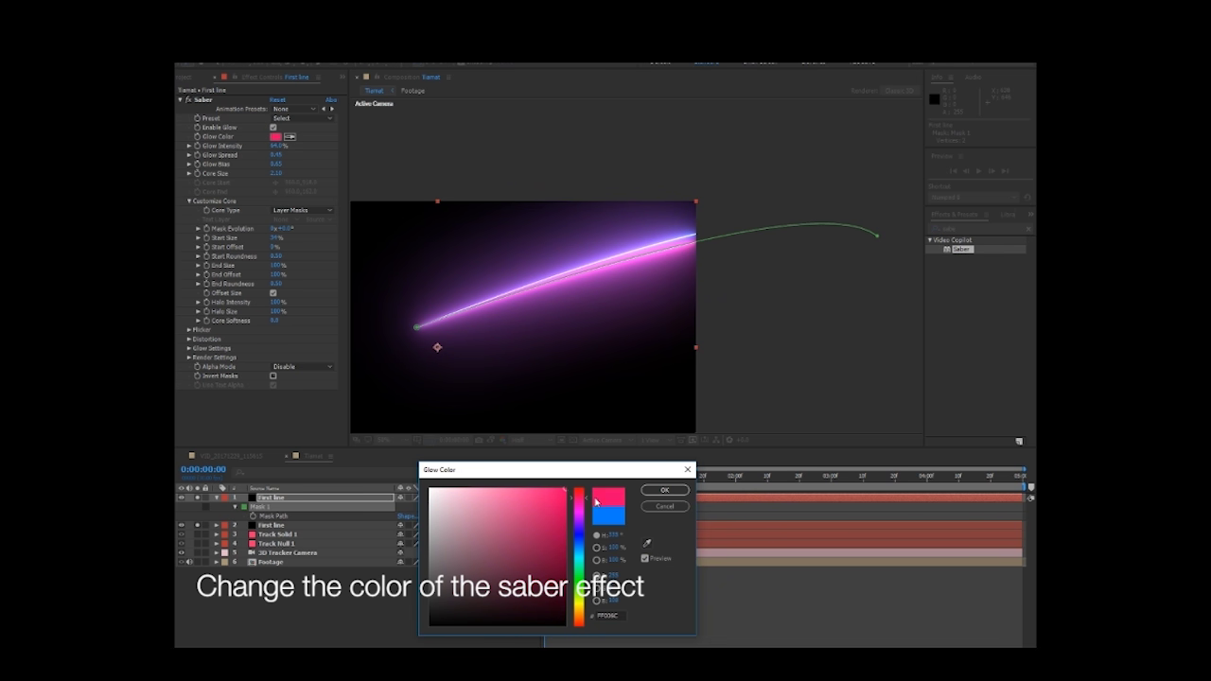
{"action": "left_click", "coordinate": [665, 490]}
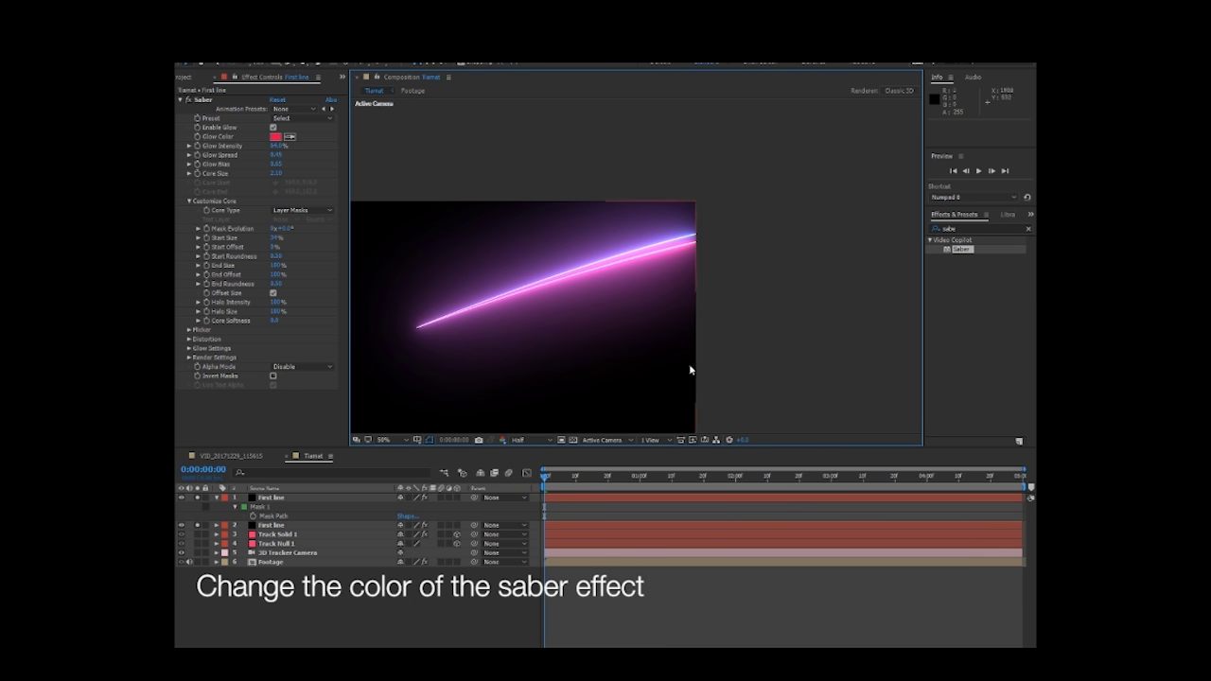
Select the mask path of the Nebula layer and show its outline in the composition view.
{"action": "left_click", "coordinate": [297, 525]}
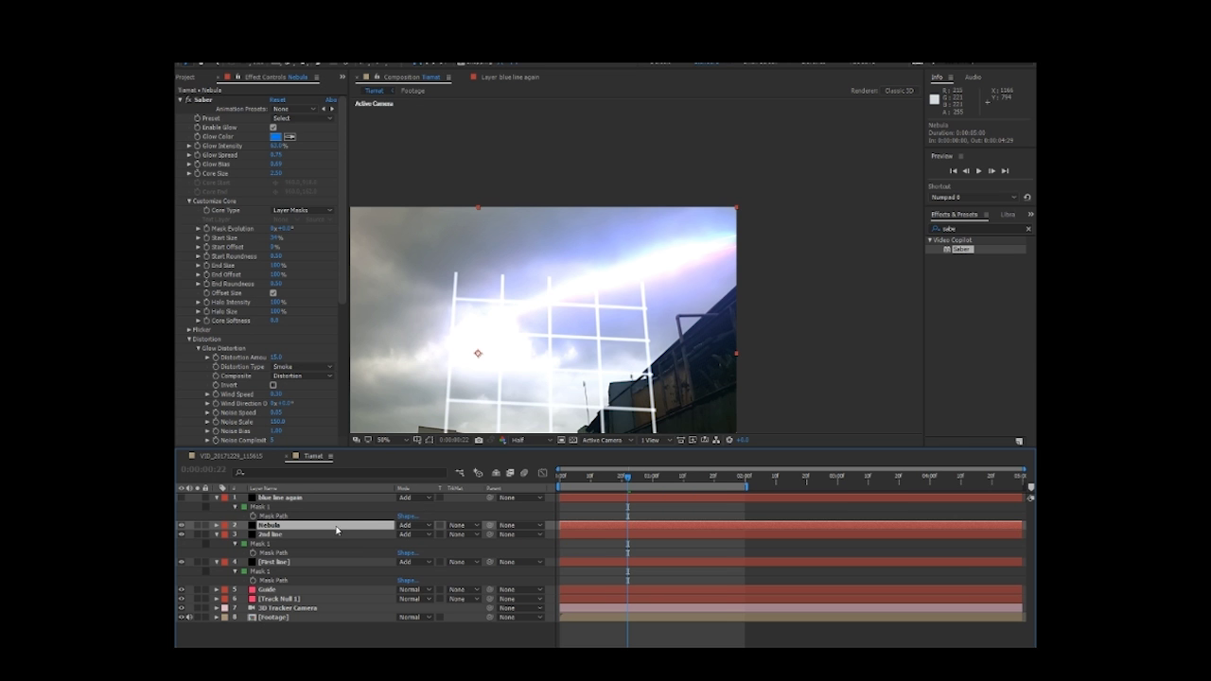
{"action": "key", "text": "ctrl+v"}
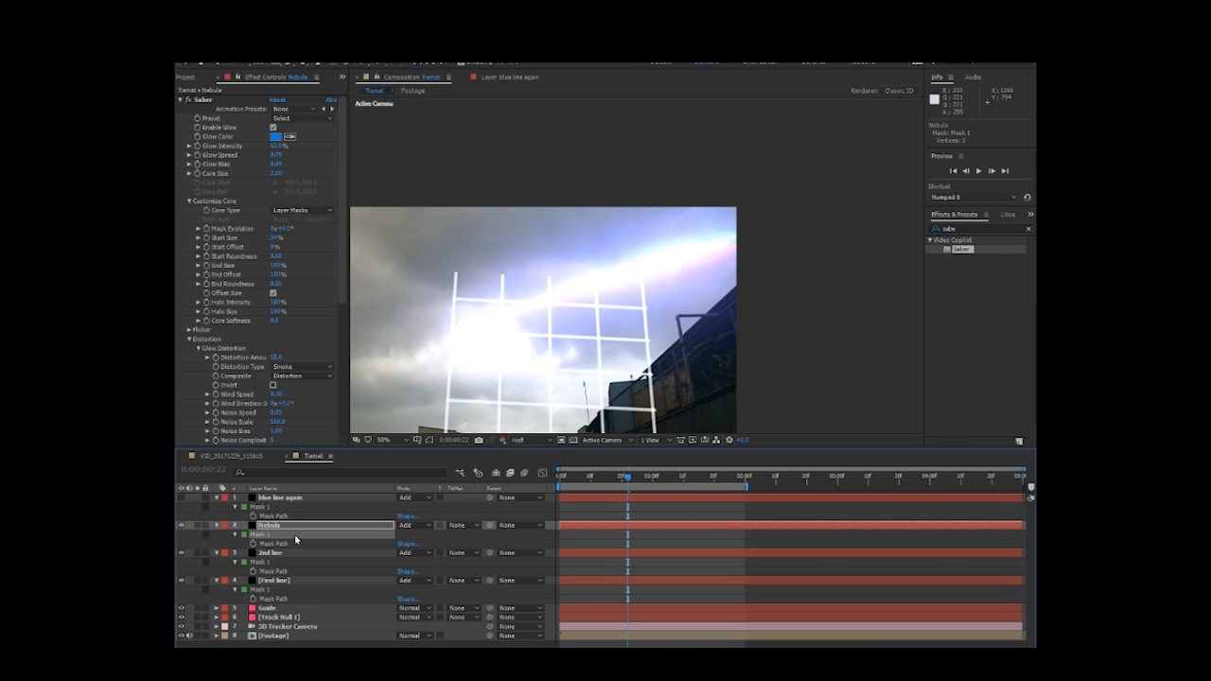
{"action": "left_click", "coordinate": [284, 544]}
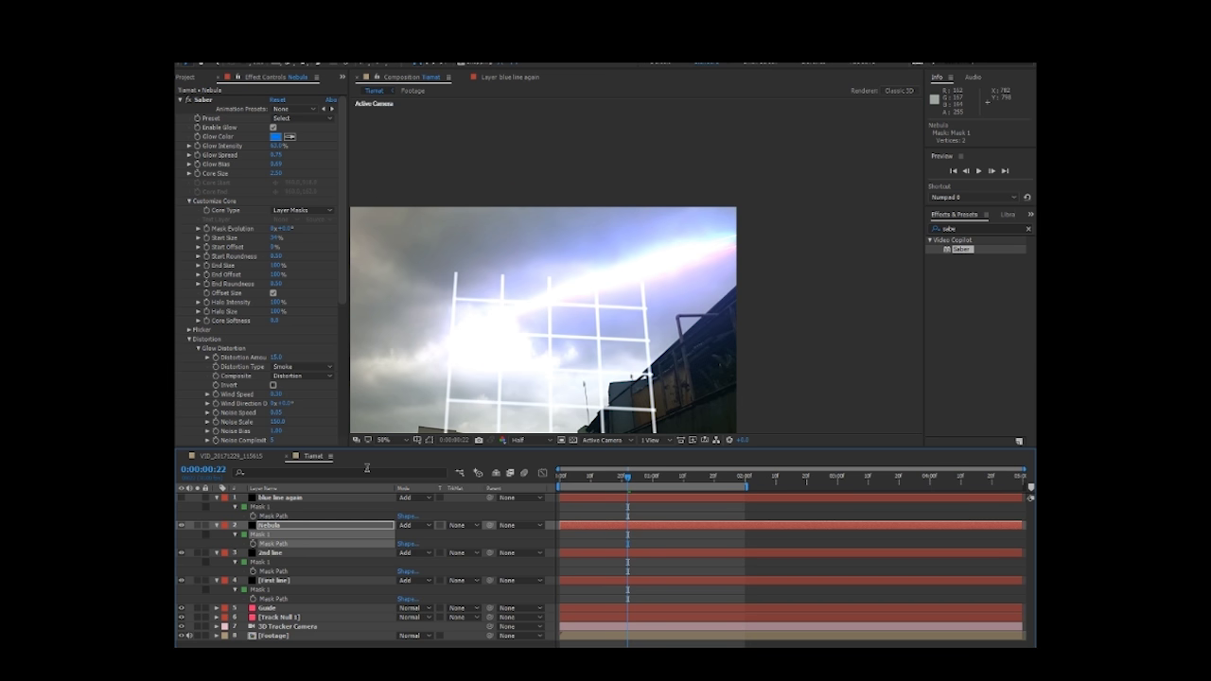
{"action": "left_click", "coordinate": [429, 440]}
{"action": "left_click_drag", "start_coordinate": [741, 334], "coordinate": [711, 342]}
{"action": "mouse_move", "coordinate": [870, 211]}
{"action": "left_mouse_down"}
{"action": "mouse_move", "coordinate": [878, 258]}
{"action": "mouse_move", "coordinate": [869, 212]}
{"action": "left_mouse_up"}
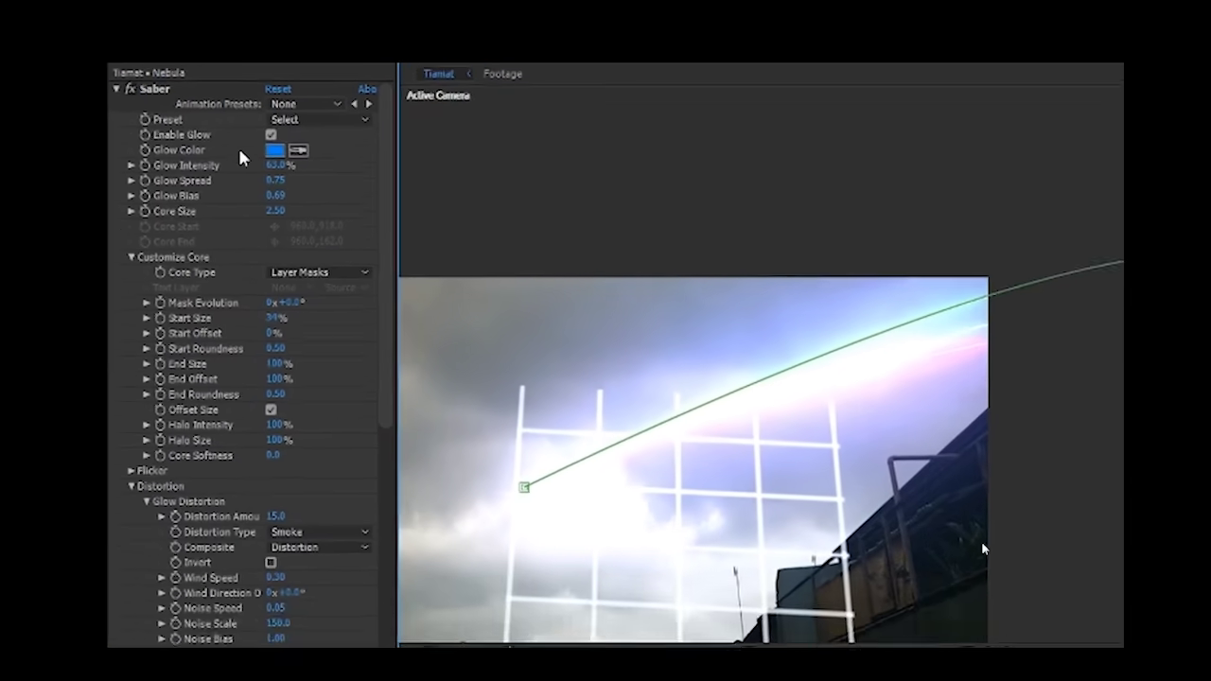
Set the Saber preset on the Nebula layer to Nebula and solo the layer.
{"action": "left_click", "coordinate": [289, 122]}
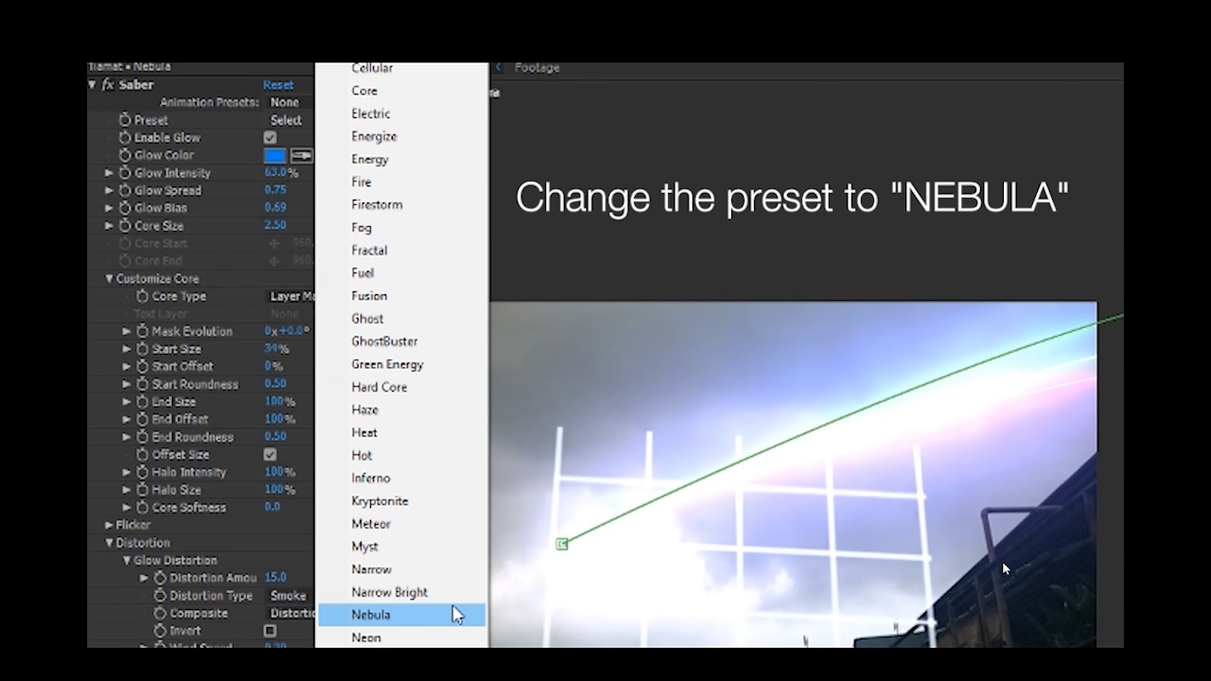
{"action": "left_click", "coordinate": [455, 615]}
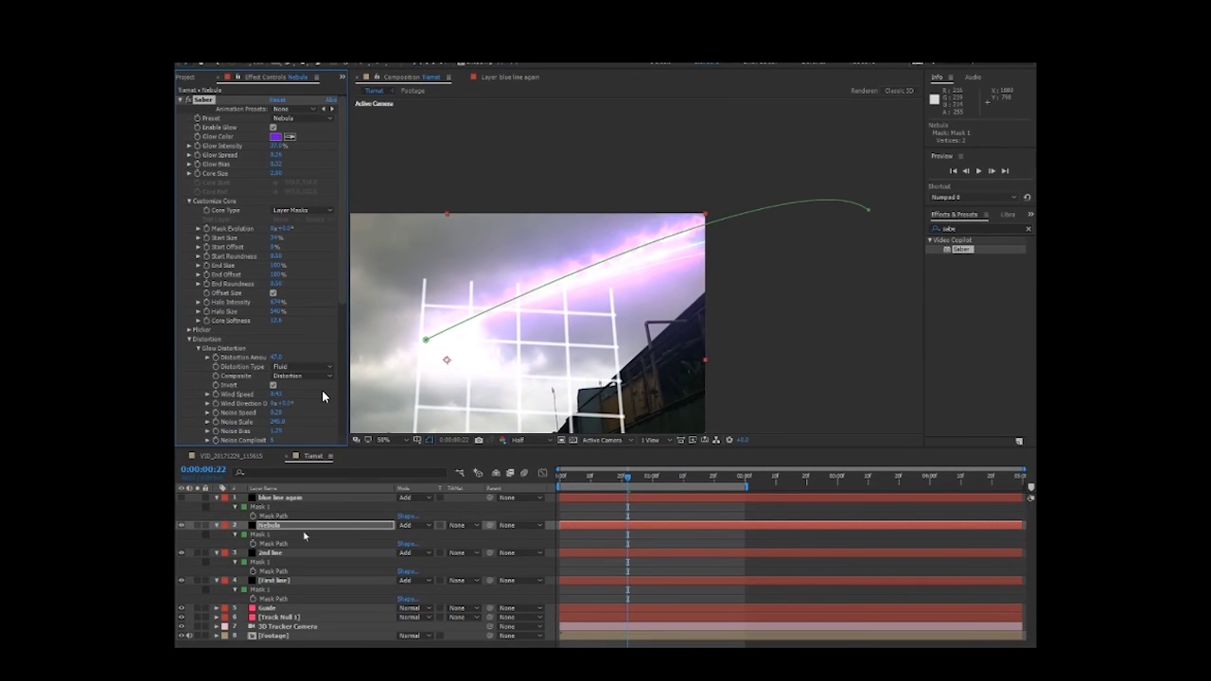
{"action": "left_click", "coordinate": [202, 528]}
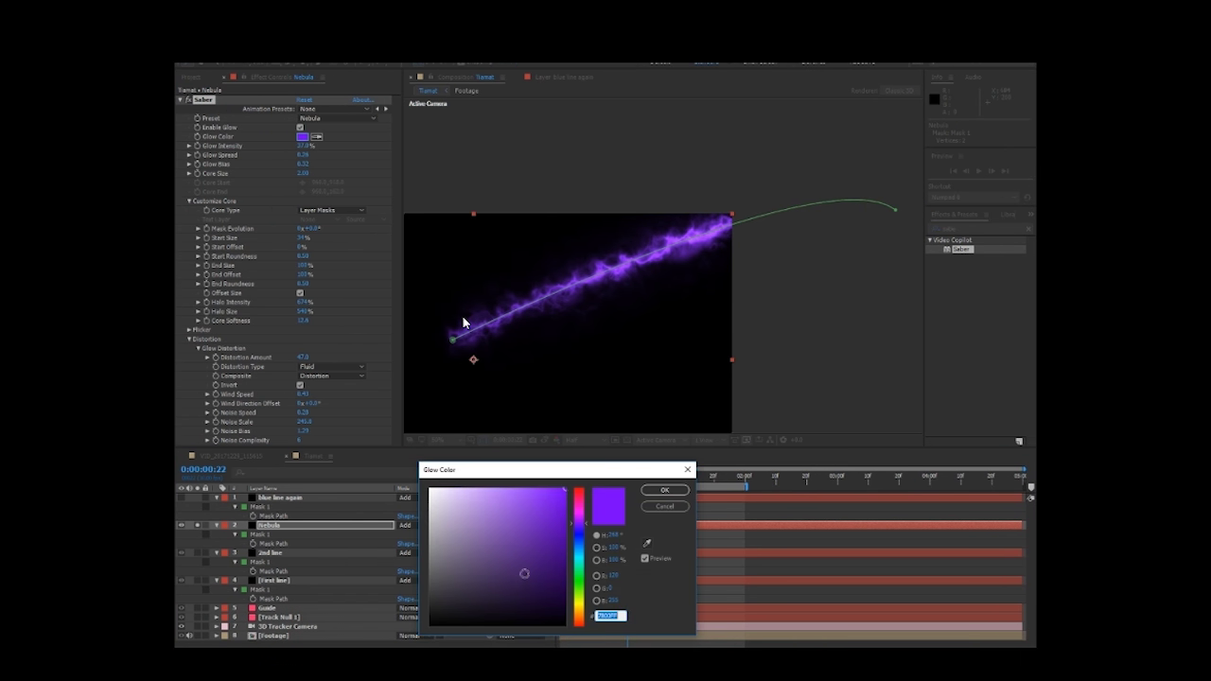
Change the Nebula layer's Saber glow color to the light blue 00A2FF.
{"action": "type", "text": "0072FF"}
{"action": "left_click_drag", "start_coordinate": [587, 547], "coordinate": [586, 550]}
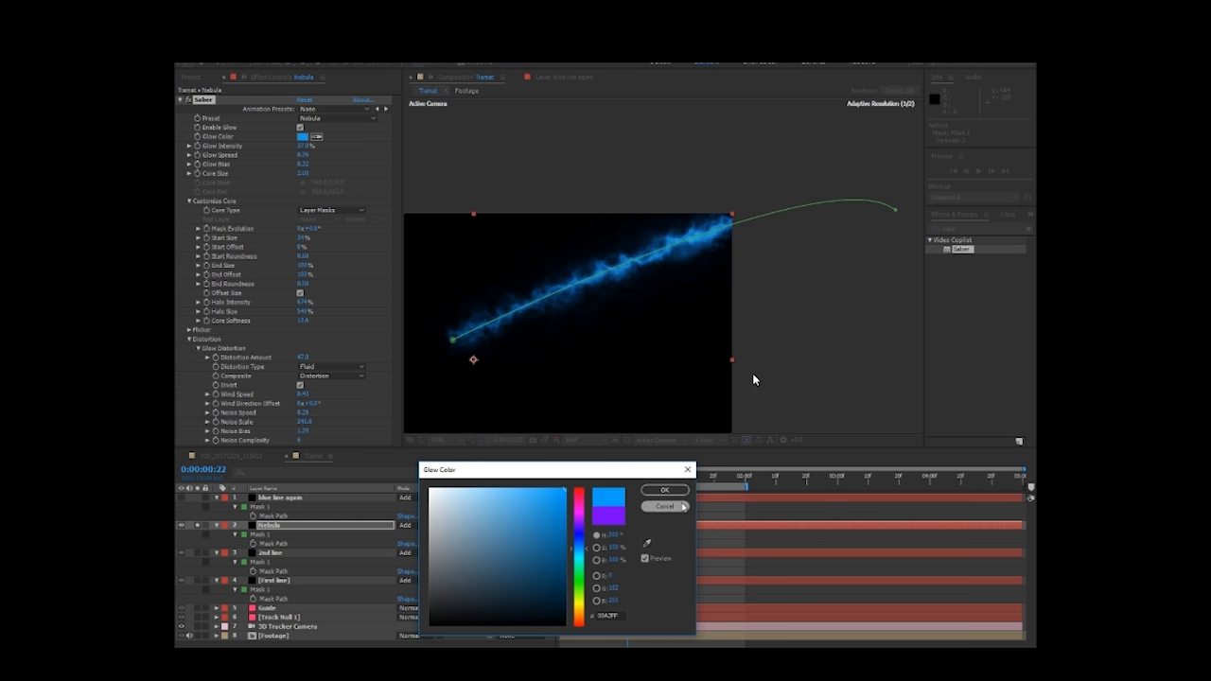
{"action": "left_click", "coordinate": [665, 491]}
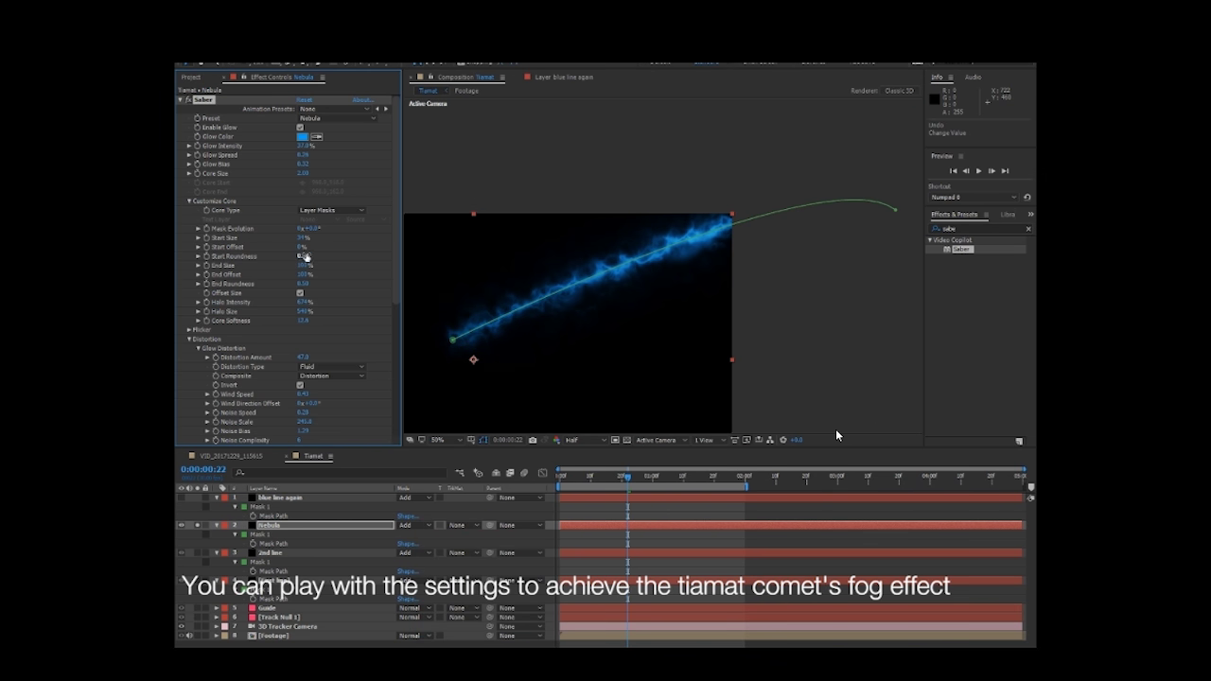
Adjust the Nebula layer's Saber core size and set its Glow Distortion to amount 77, type Smoke and noise speed 0.
{"action": "left_click_drag", "start_coordinate": [304, 173], "coordinate": [312, 177]}
{"action": "scroll", "coordinate": [319, 194], "scroll_direction": "down", "scroll_amount": 2}
{"action": "left_click_drag", "start_coordinate": [304, 309], "coordinate": [336, 312]}
{"action": "left_click", "coordinate": [332, 318]}
{"action": "left_click", "coordinate": [327, 343]}
{"action": "left_click", "coordinate": [310, 373]}
{"action": "left_click_drag", "start_coordinate": [304, 365], "coordinate": [290, 364]}
{"action": "key", "text": "space"}
{"action": "key", "text": "space"}
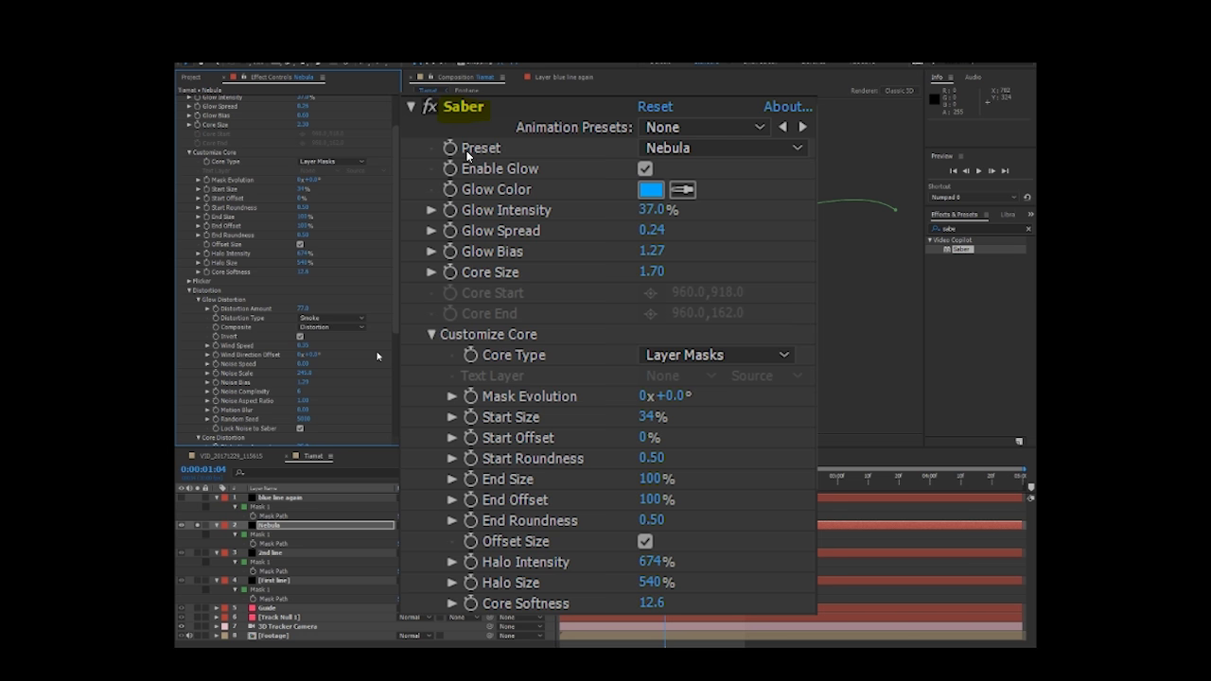
Adjust the Nebula layer's Saber Glow Bias and preview the animation.
{"action": "scroll", "coordinate": [378, 356], "scroll_direction": "down", "scroll_amount": 2}
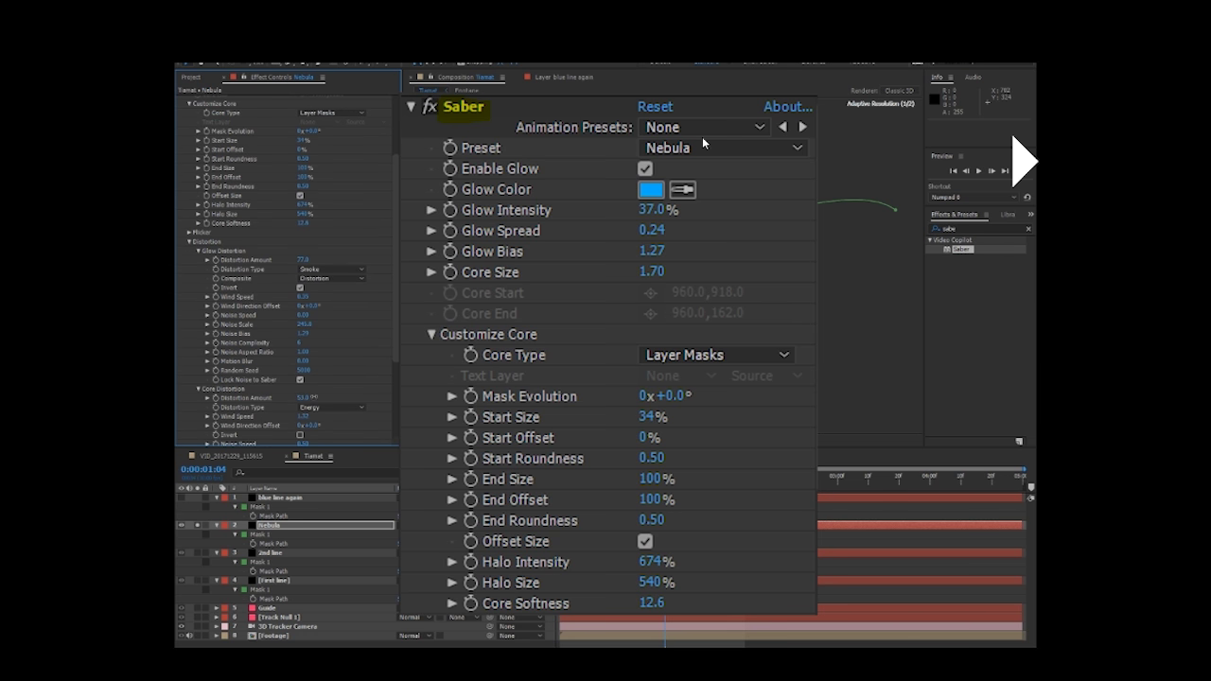
{"action": "scroll", "coordinate": [319, 401], "scroll_direction": "down", "scroll_amount": 2}
{"action": "scroll", "coordinate": [319, 401], "scroll_direction": "up", "scroll_amount": 5}
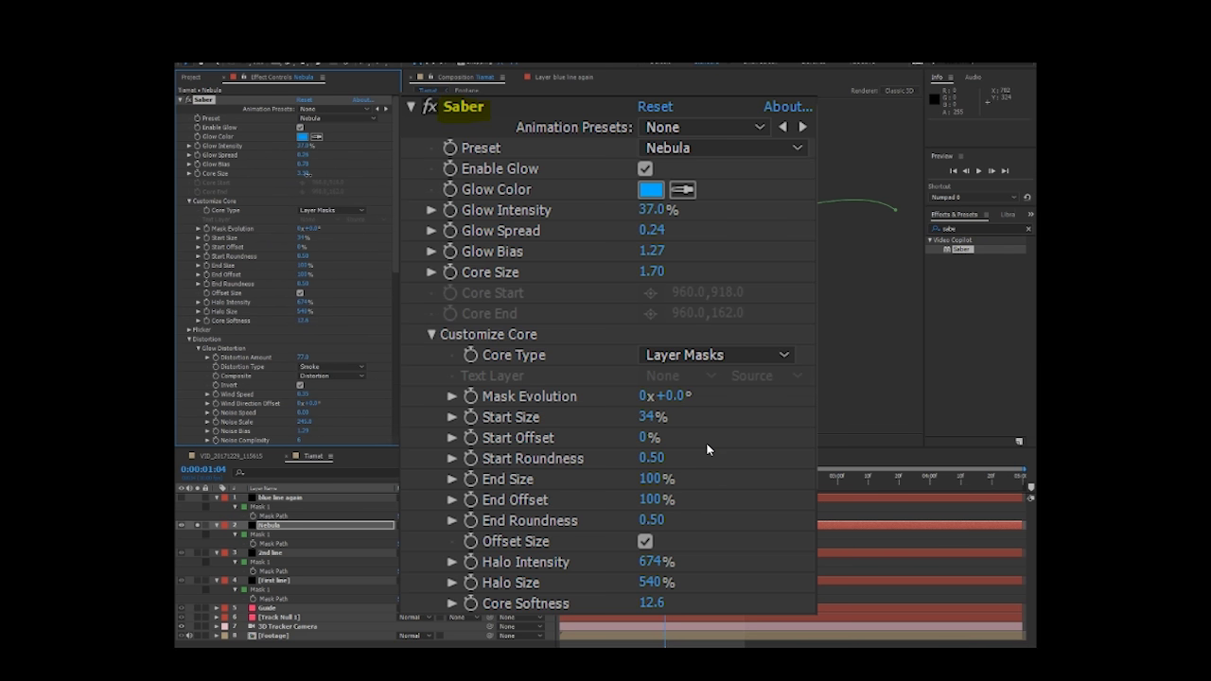
{"action": "left_click_drag", "start_coordinate": [336, 162], "coordinate": [301, 164]}
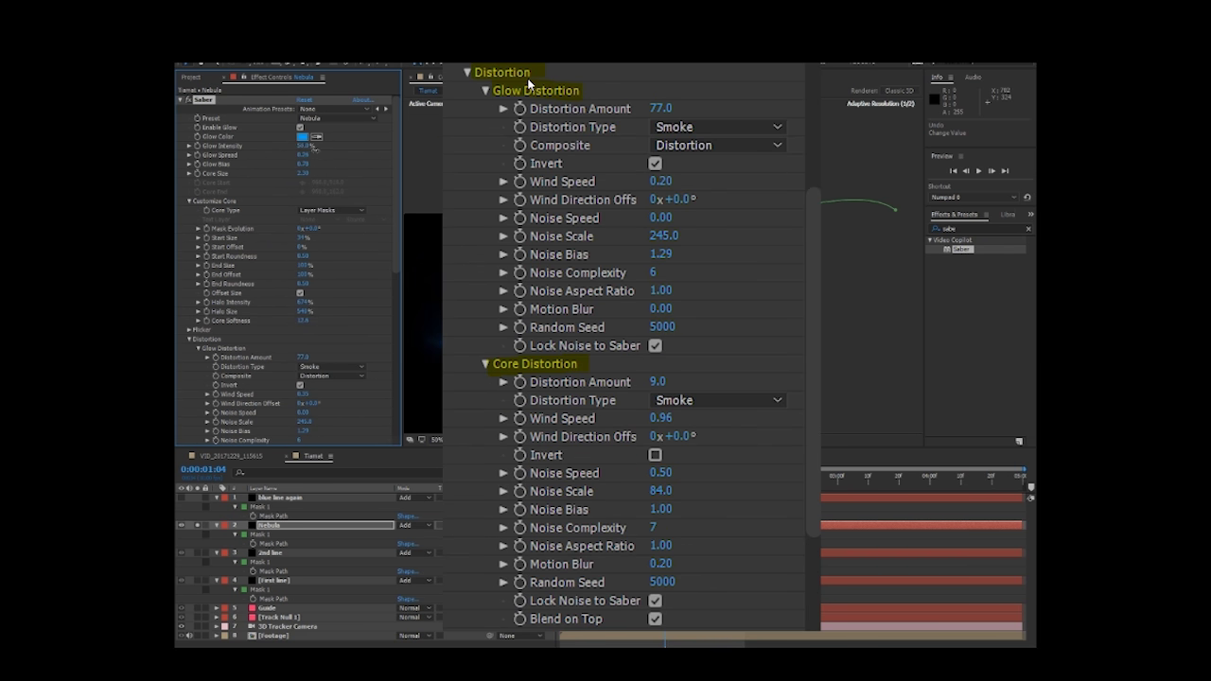
{"action": "left_click", "coordinate": [727, 393]}
{"action": "key", "text": "KP_0"}
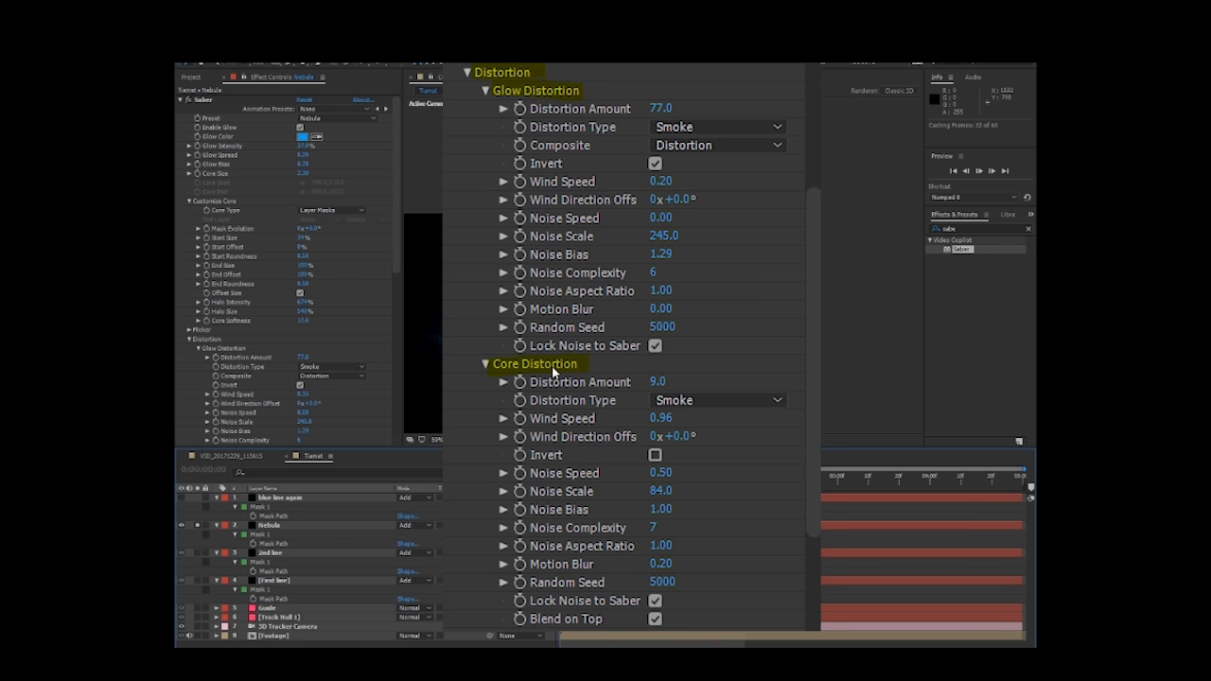
Set the Nebula layer's Glow Distortion wind speed to 0.20.
{"action": "scroll", "coordinate": [351, 370], "scroll_direction": "down", "scroll_amount": 2}
{"action": "left_click", "coordinate": [303, 347]}
{"action": "type", "text": "."}
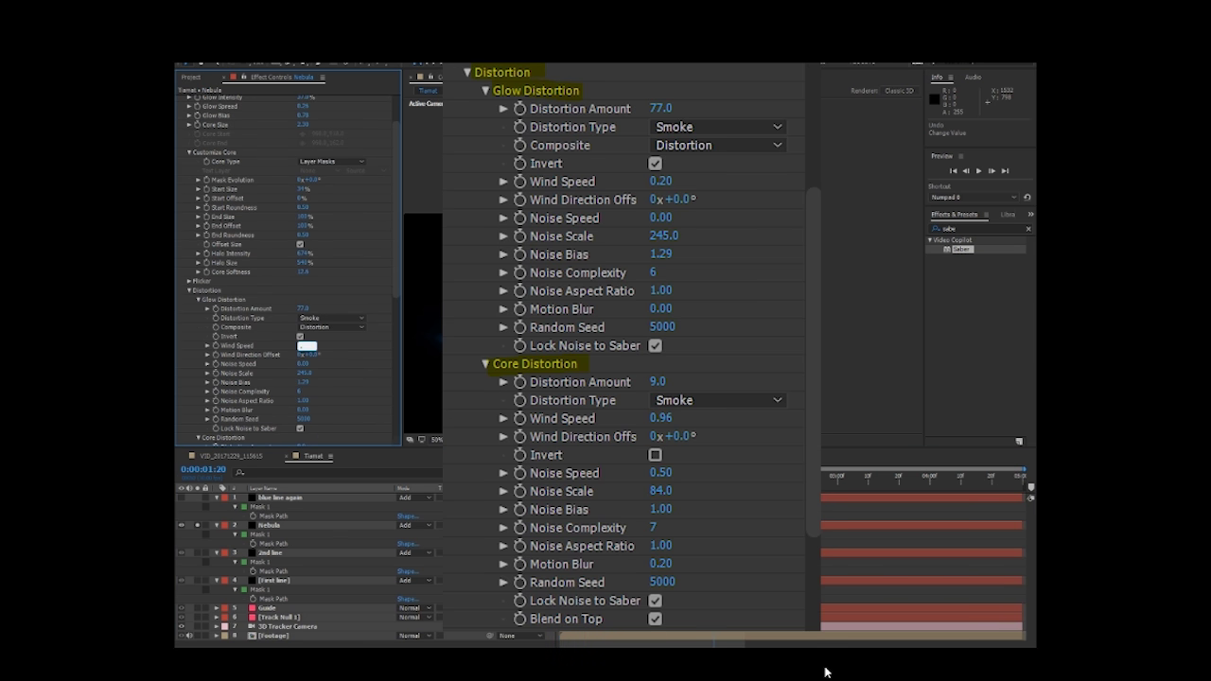
{"action": "type", "text": "2"}
{"action": "key", "text": "Return"}
Set the Nebula layer's Core Distortion to amount 9, type Smoke and noise speed 0.50.
{"action": "scroll", "coordinate": [275, 369], "scroll_direction": "down", "scroll_amount": 2}
{"action": "left_click_drag", "start_coordinate": [303, 349], "coordinate": [287, 327]}
{"action": "left_click", "coordinate": [327, 358]}
{"action": "left_click", "coordinate": [322, 370]}
{"action": "scroll", "coordinate": [341, 354], "scroll_direction": "down", "scroll_amount": 1}
{"action": "left_click_drag", "start_coordinate": [303, 371], "coordinate": [350, 401]}
Try a different Glow 1 Size in the Nebula layer's Saber Glow Settings.
{"action": "scroll", "coordinate": [350, 401], "scroll_direction": "down", "scroll_amount": 6}
{"action": "left_click", "coordinate": [527, 359]}
{"action": "mouse_move", "coordinate": [303, 354]}
{"action": "left_mouse_down"}
{"action": "mouse_move", "coordinate": [330, 367]}
{"action": "mouse_move", "coordinate": [291, 366]}
{"action": "left_mouse_up"}
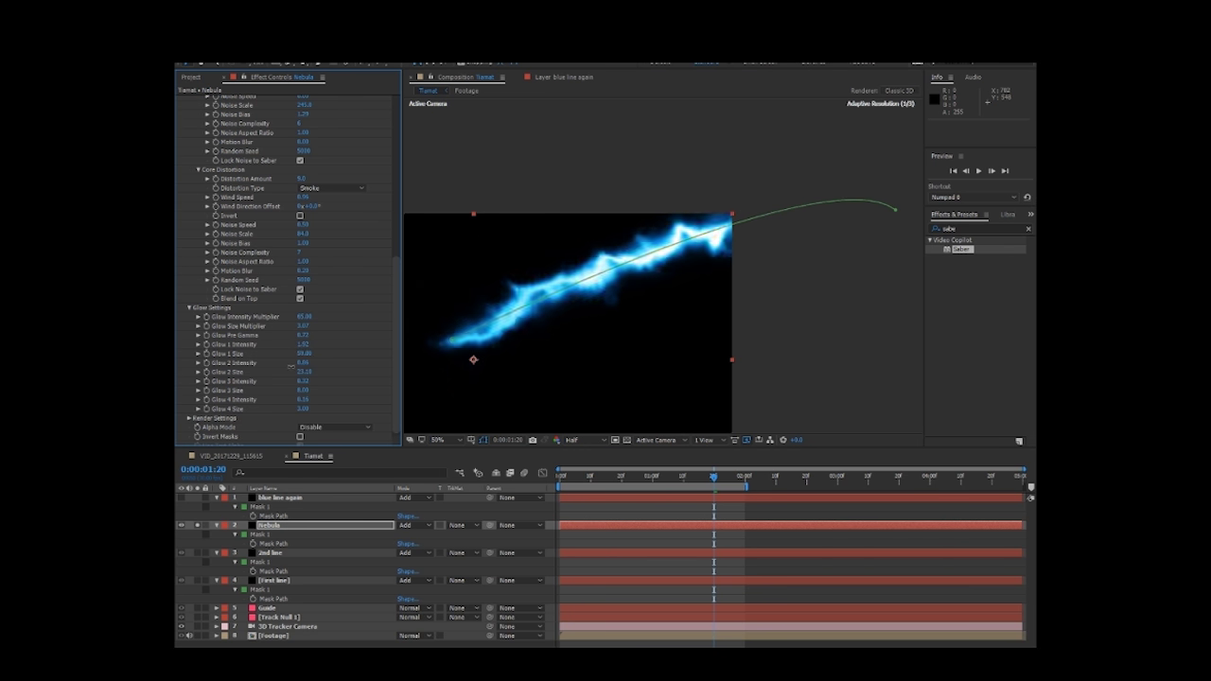
{"action": "scroll", "coordinate": [313, 265], "scroll_direction": "up", "scroll_amount": 13}
{"action": "key", "text": "ctrl+z"}
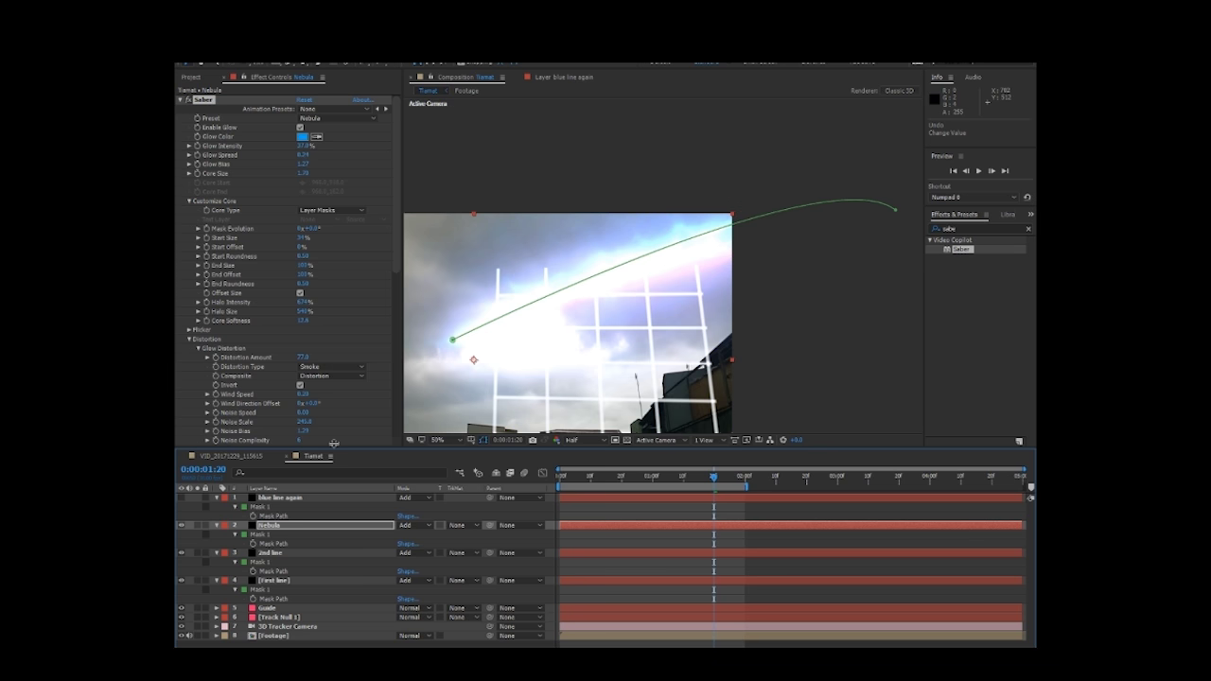
Lower the Nebula layer's opacity to about 70%.
{"action": "left_click", "coordinate": [306, 581]}
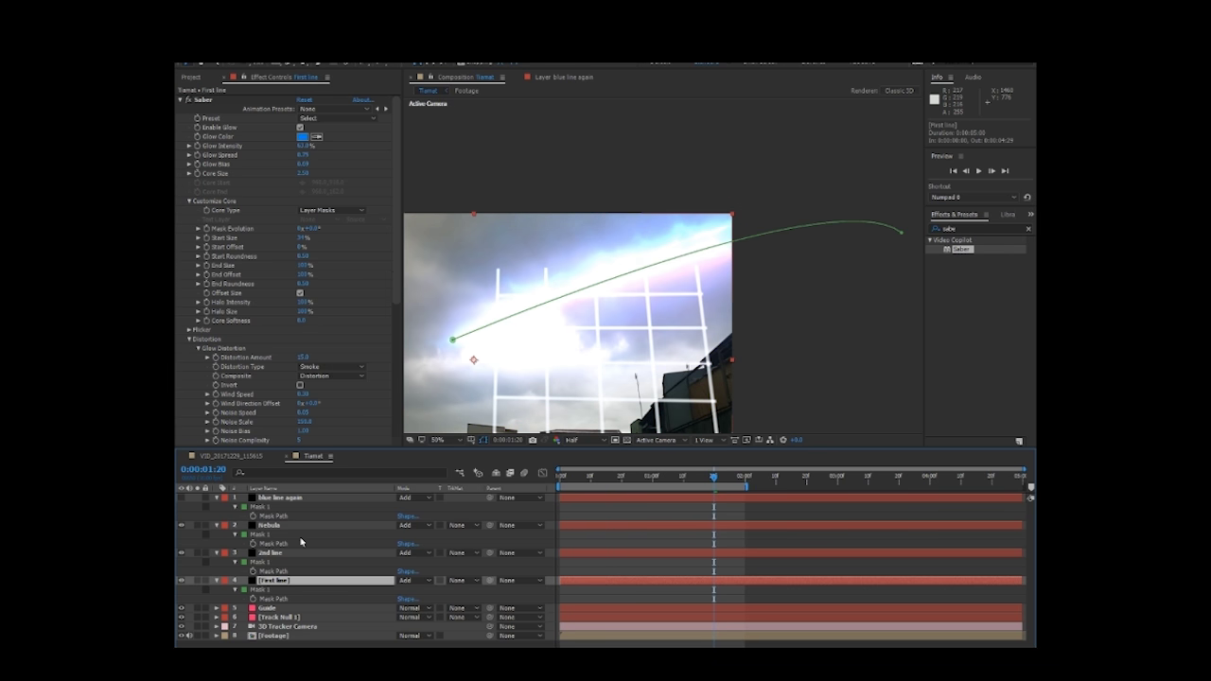
{"action": "left_click", "coordinate": [298, 526]}
{"action": "key", "text": "t"}
{"action": "left_click_drag", "start_coordinate": [404, 534], "coordinate": [391, 535]}
{"action": "left_click", "coordinate": [830, 287]}
Collapse the properties of the Nebula, 2nd line and First line layers in the timeline.
{"action": "left_click", "coordinate": [304, 544]}
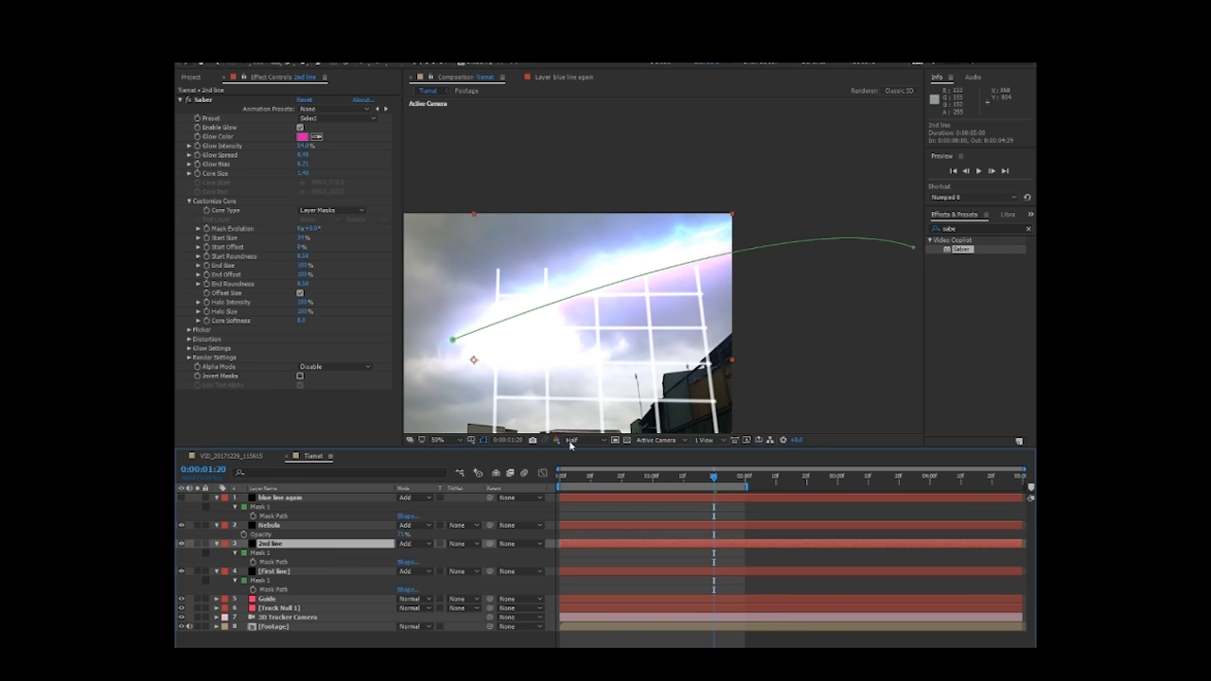
{"action": "left_click", "coordinate": [274, 525]}
{"action": "left_click", "coordinate": [217, 526]}
{"action": "left_click", "coordinate": [217, 535]}
{"action": "left_click", "coordinate": [217, 545]}
{"action": "scroll", "coordinate": [729, 374], "scroll_direction": "down", "scroll_amount": 2}
{"action": "left_click", "coordinate": [729, 374]}
{"action": "scroll", "coordinate": [731, 378], "scroll_direction": "up", "scroll_amount": 2}
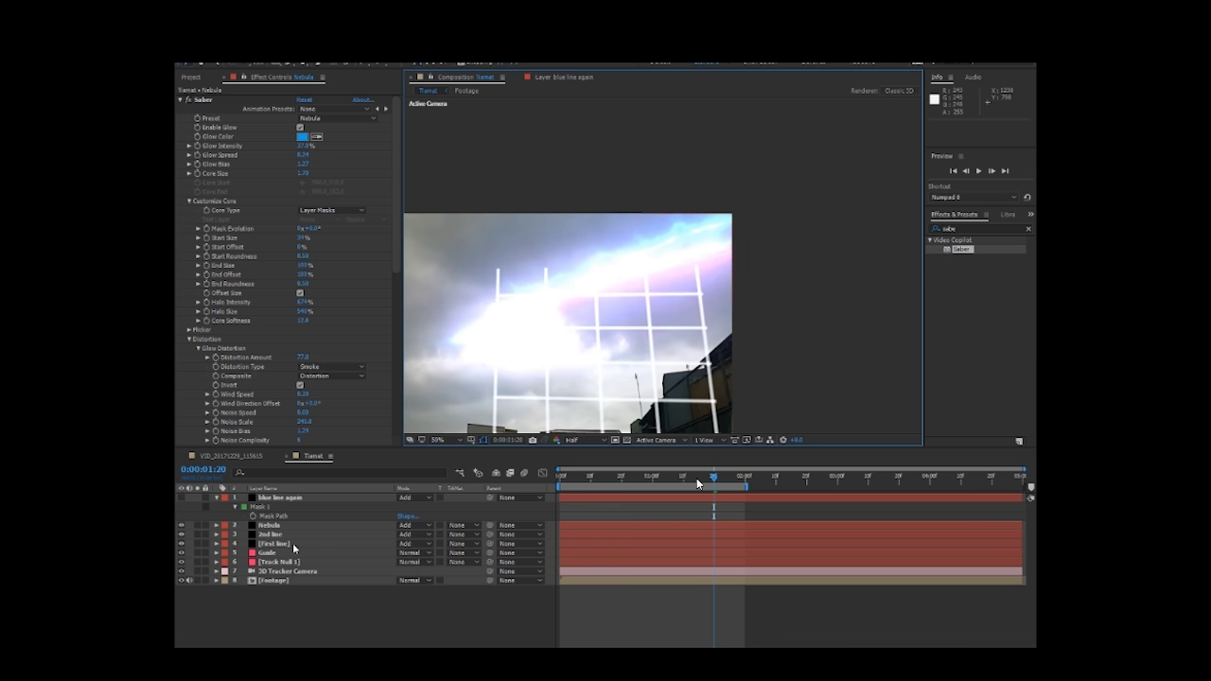
Reveal the Position property of the Guide, First line, 2nd line and Nebula layers.
{"action": "left_click", "coordinate": [297, 553]}
{"action": "left_click", "coordinate": [297, 544]}
{"action": "left_click", "coordinate": [293, 554]}
{"action": "key", "text": "p"}
{"action": "left_click", "coordinate": [295, 544]}
{"action": "key", "text": "p"}
{"action": "left_click", "coordinate": [298, 526]}
{"action": "left_click", "coordinate": [262, 563]}
{"action": "left_click", "coordinate": [262, 544]}
{"action": "left_click", "coordinate": [262, 562]}
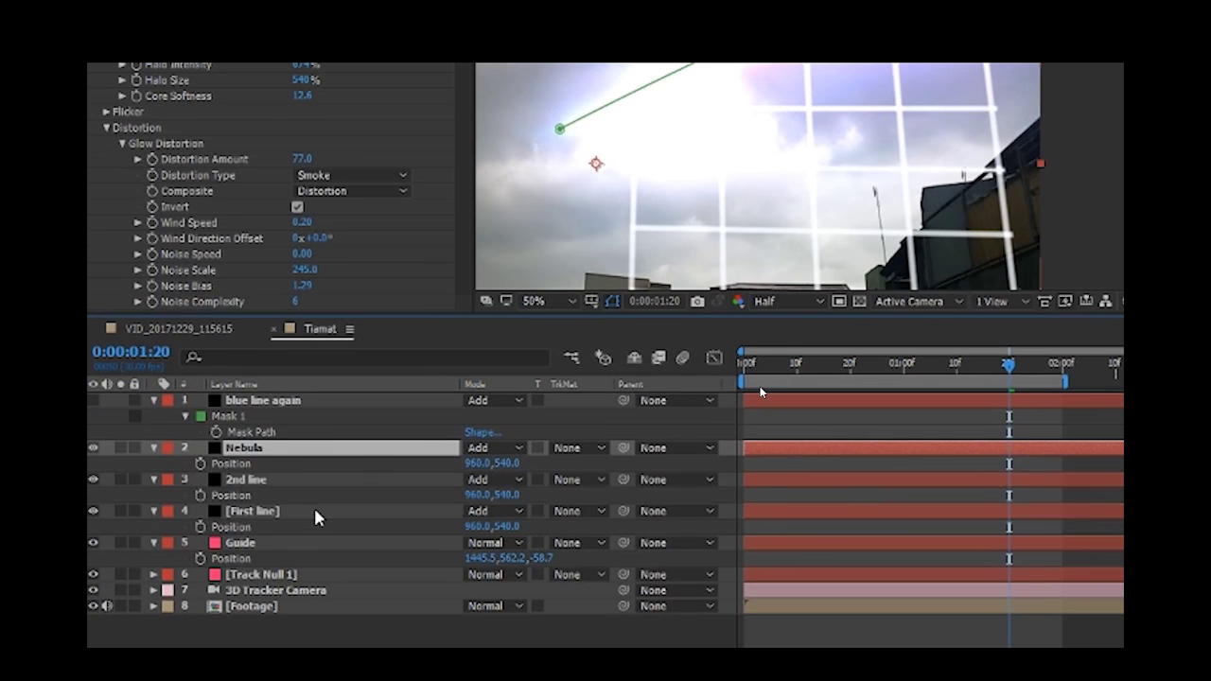
Turn the Nebula, 2nd line and First line layers into 3D layers and collapse their properties.
{"action": "left_click", "coordinate": [313, 509], "text": "shift"}
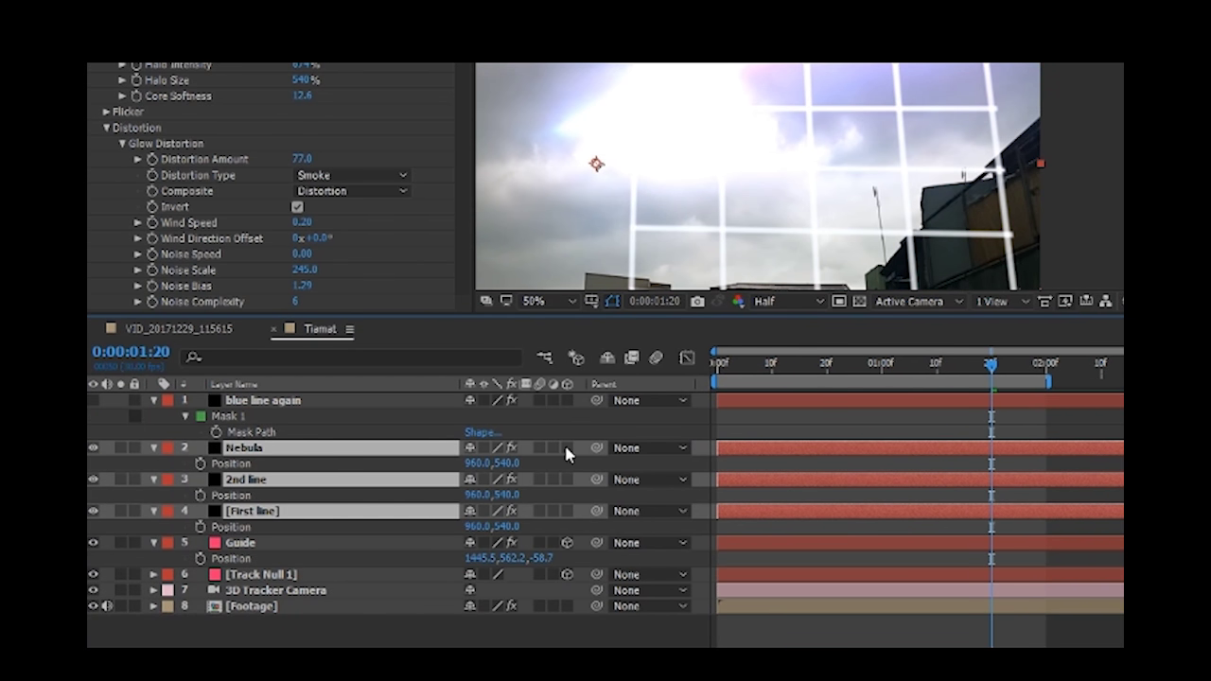
{"action": "left_click", "coordinate": [566, 448]}
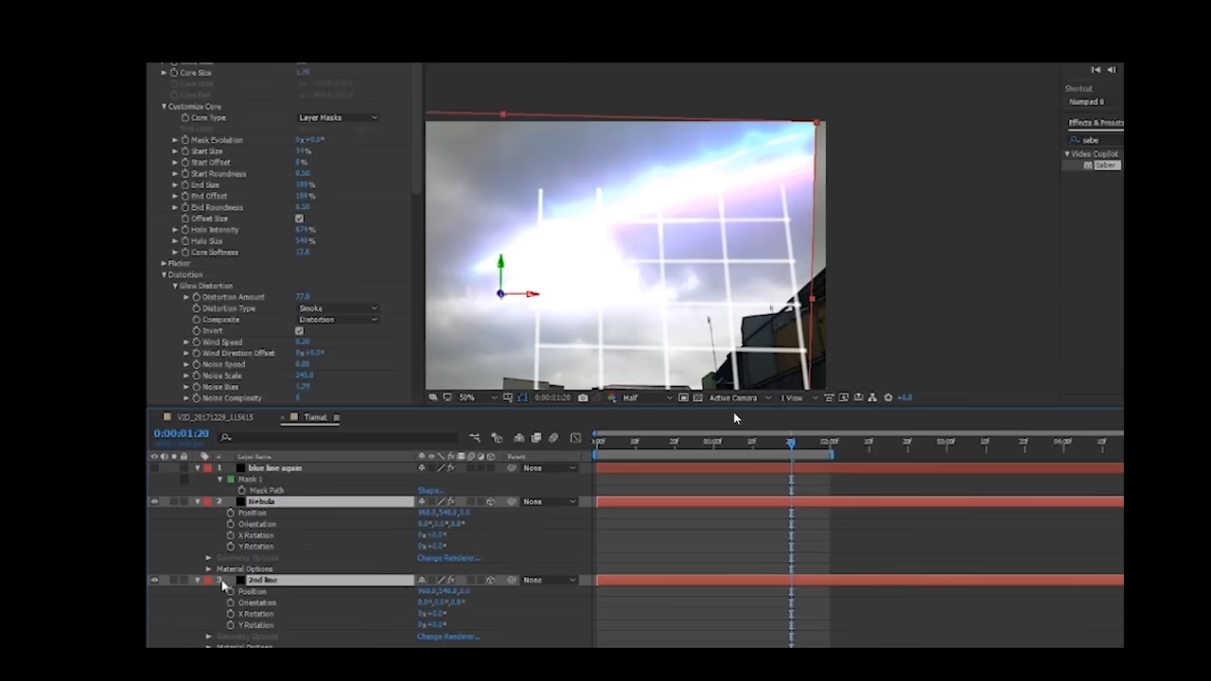
{"action": "left_click", "coordinate": [195, 579]}
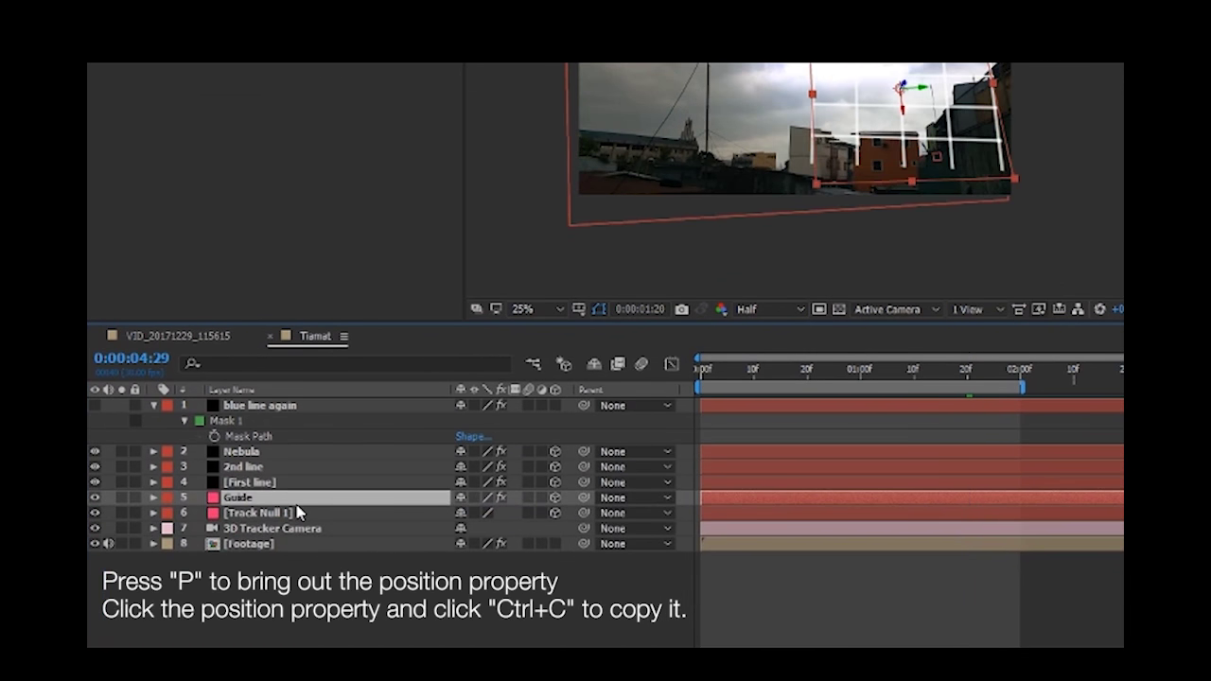
Copy the Guide layer's Position and paste it onto the Nebula, 2nd line and First line layers.
{"action": "key", "text": "p"}
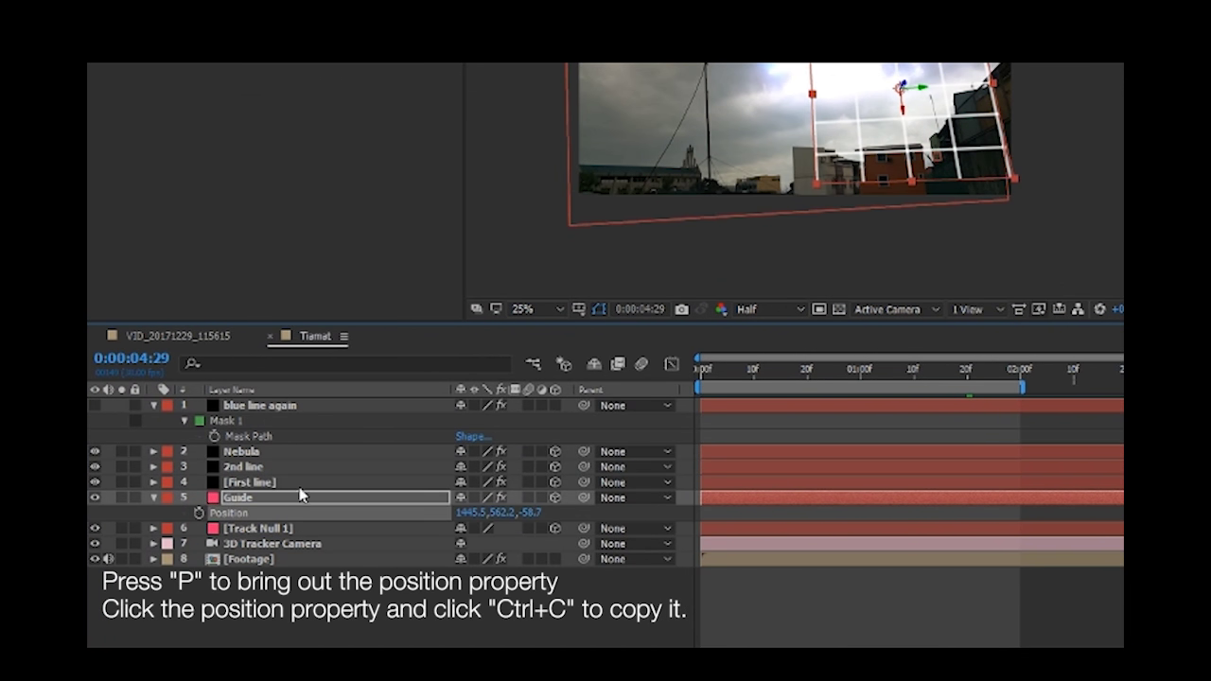
{"action": "left_click", "coordinate": [301, 491]}
{"action": "left_click", "coordinate": [301, 454], "text": "shift"}
{"action": "key", "text": "p"}
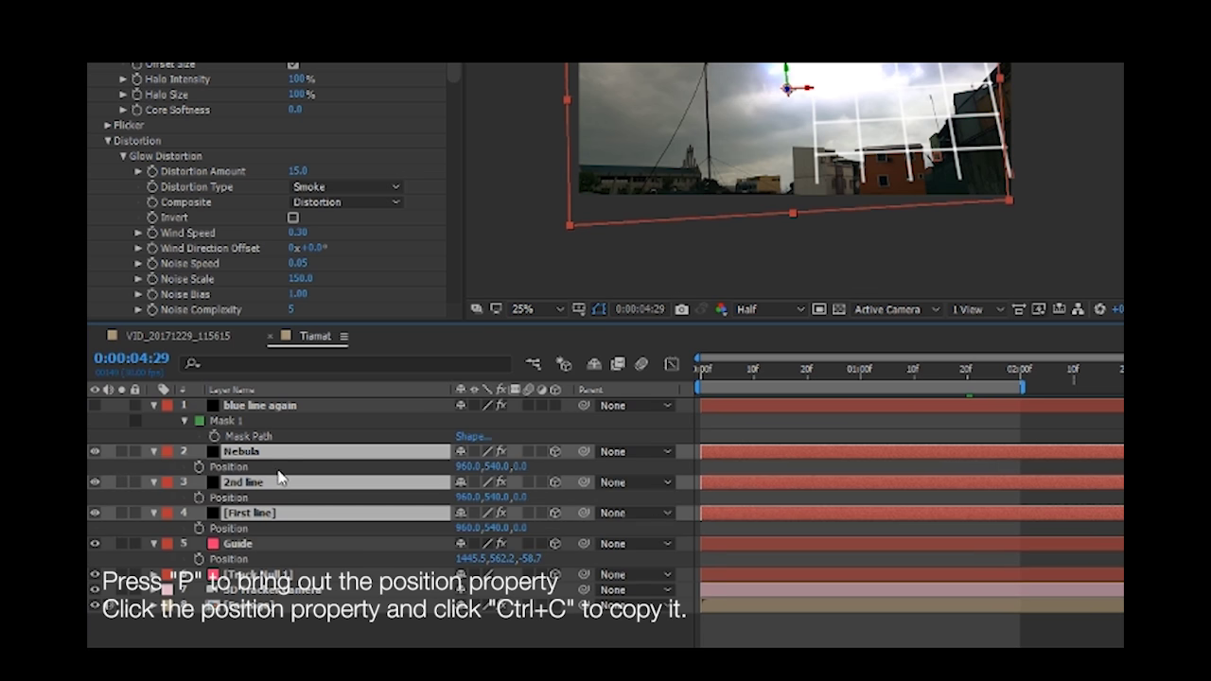
{"action": "left_click", "coordinate": [280, 469]}
{"action": "left_click", "coordinate": [262, 498], "text": "ctrl"}
{"action": "left_click", "coordinate": [253, 527], "text": "shift"}
{"action": "key", "text": "ctrl+v"}
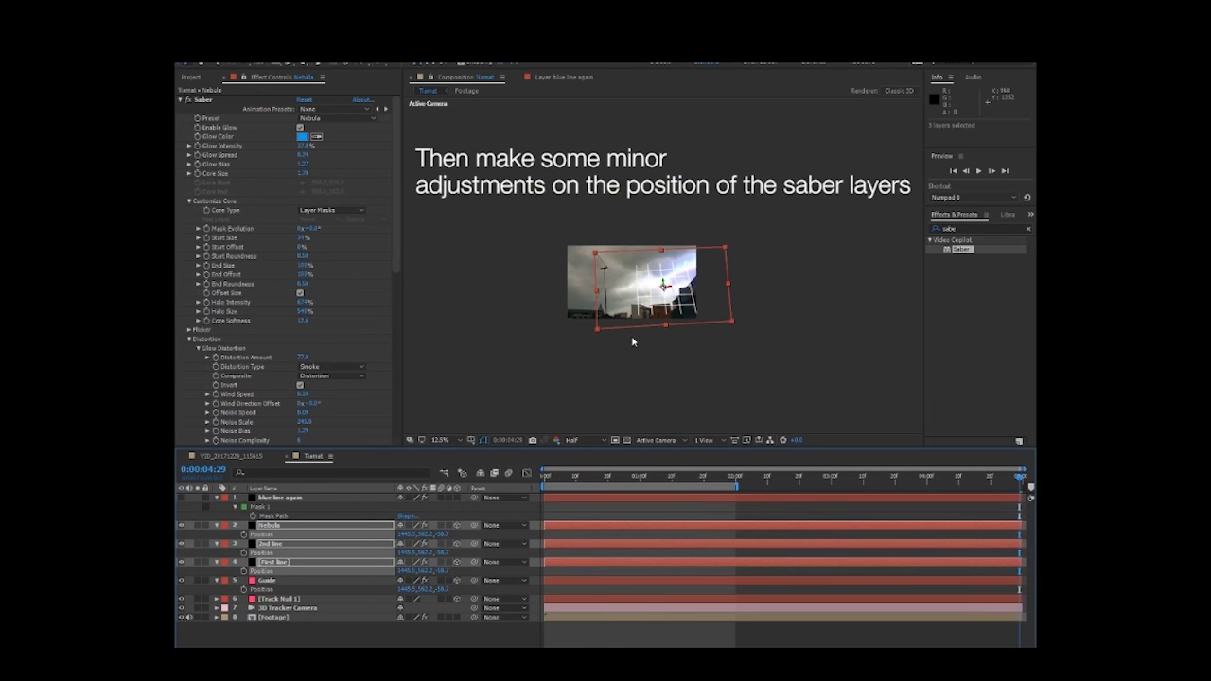
Move the three Saber layers together to position 1070.5, 481.2, -58.7.
{"action": "scroll", "coordinate": [633, 342], "scroll_direction": "up", "scroll_amount": 2}
{"action": "scroll", "coordinate": [635, 342], "scroll_direction": "down", "scroll_amount": 1}
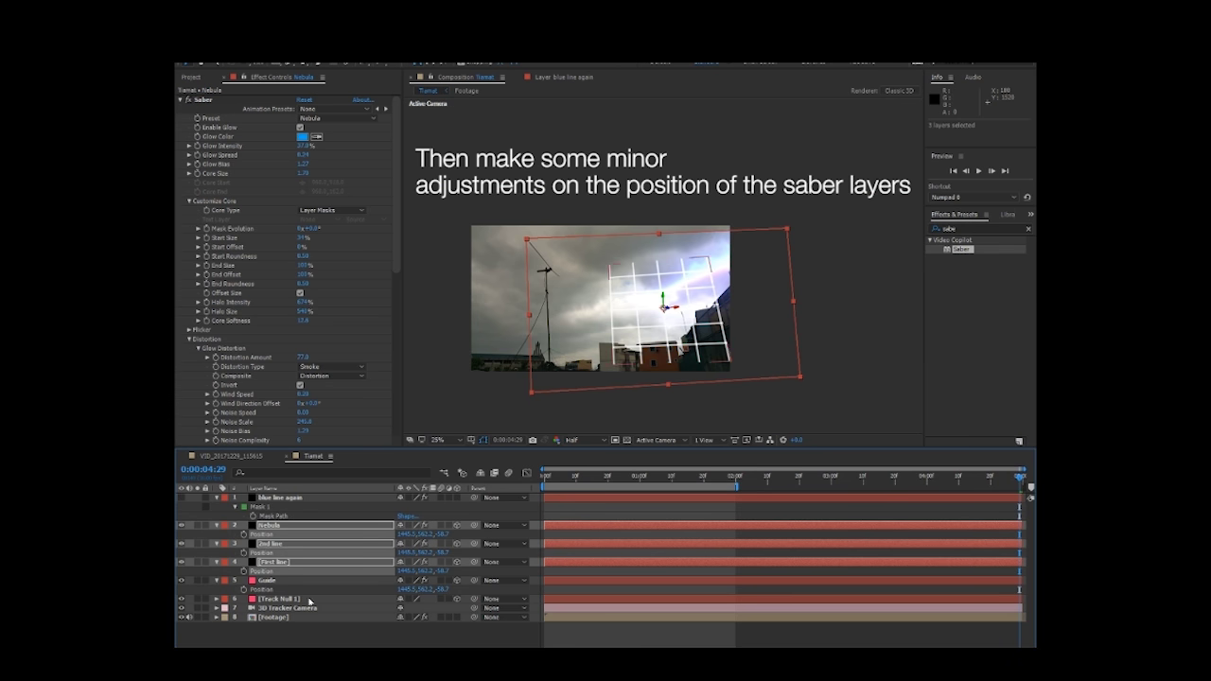
{"action": "left_click_drag", "start_coordinate": [402, 571], "coordinate": [395, 569]}
{"action": "left_click_drag", "start_coordinate": [537, 575], "coordinate": [262, 541]}
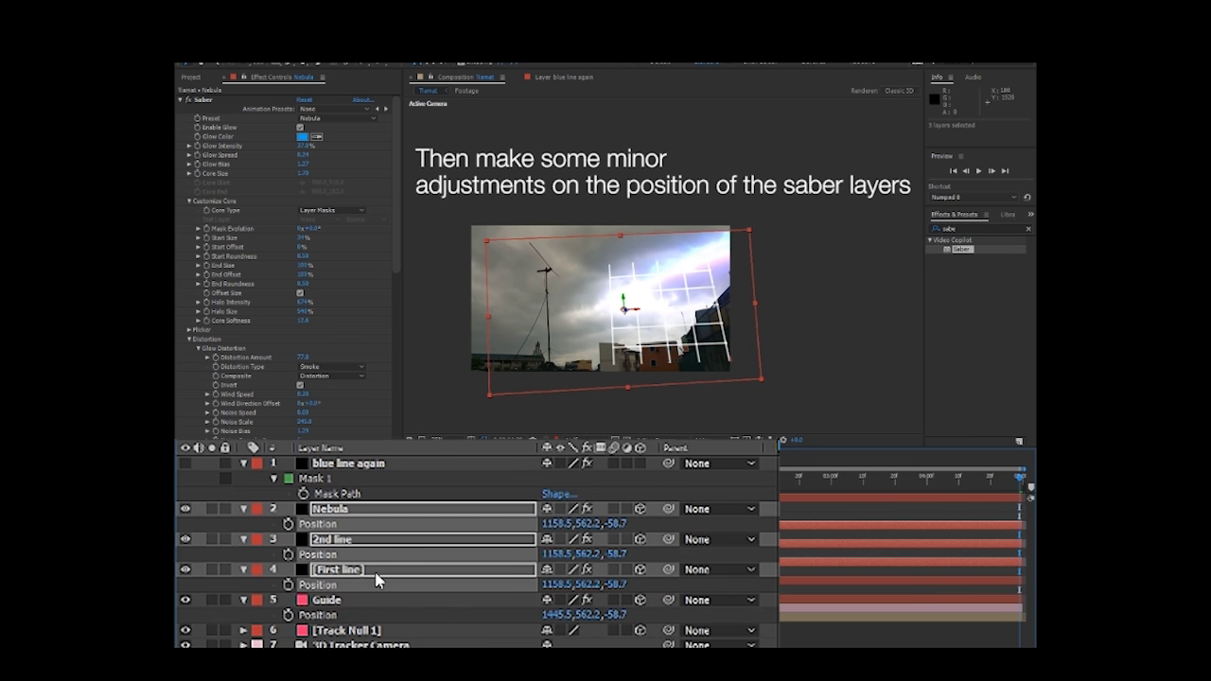
{"action": "left_click_drag", "start_coordinate": [566, 553], "coordinate": [502, 554]}
{"action": "left_click_drag", "start_coordinate": [592, 526], "coordinate": [537, 516]}
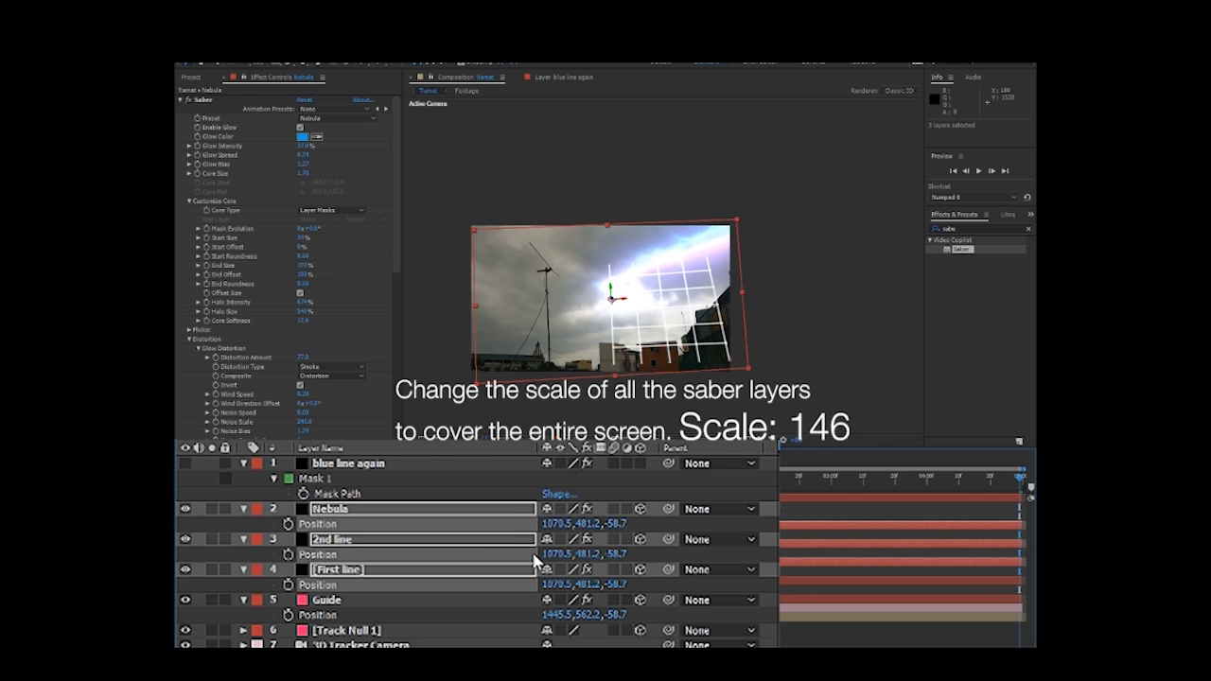
Scale the Nebula, 2nd line and First line layers to 146% and preview the composition from the first frame.
{"action": "key", "text": "s"}
{"action": "left_click_drag", "start_coordinate": [591, 557], "coordinate": [633, 559]}
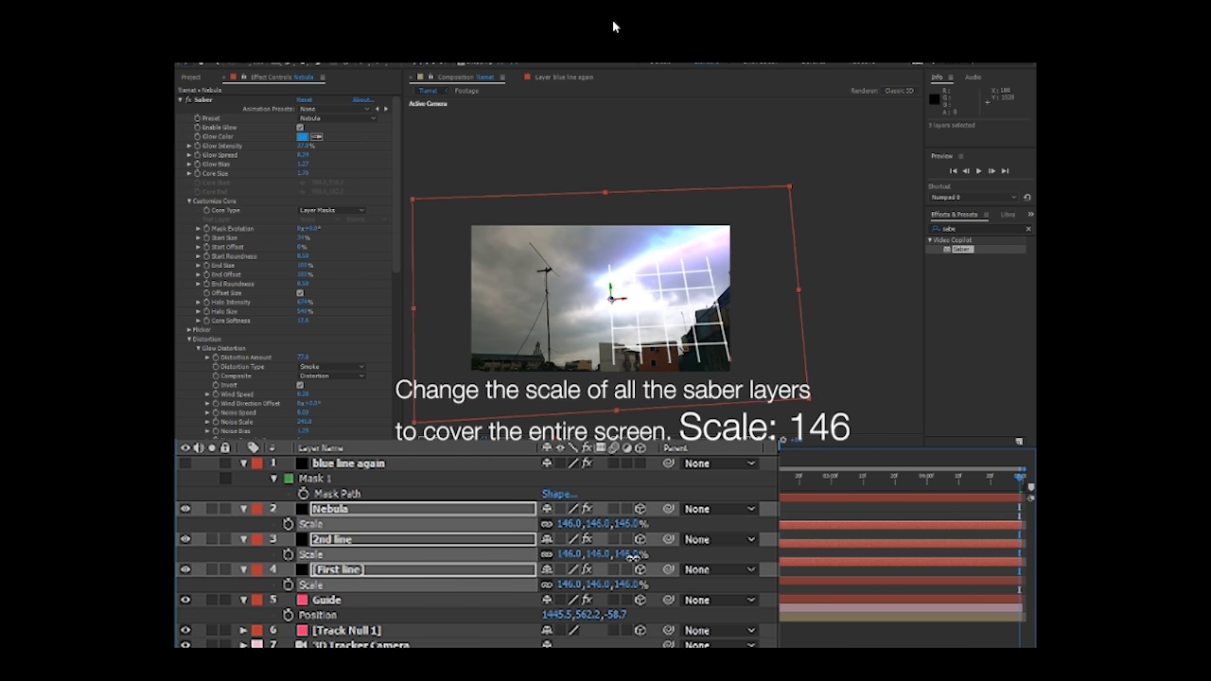
{"action": "left_click_drag", "start_coordinate": [568, 486], "coordinate": [477, 487]}
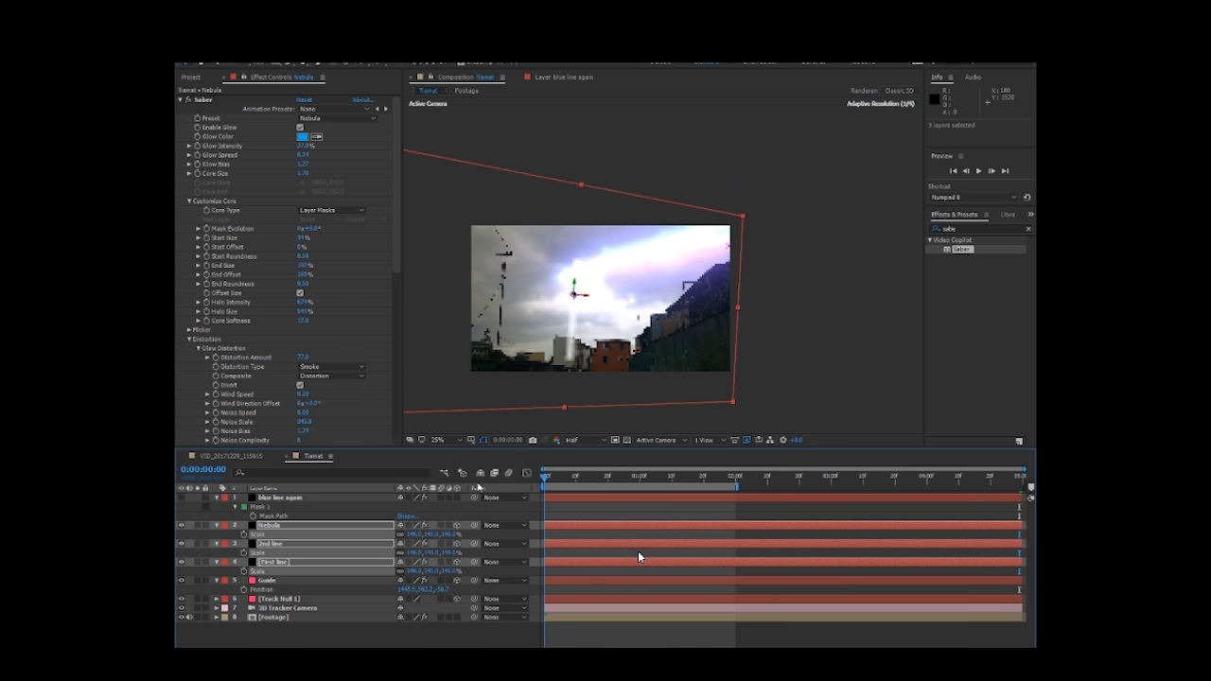
{"action": "key", "text": "KP_0"}
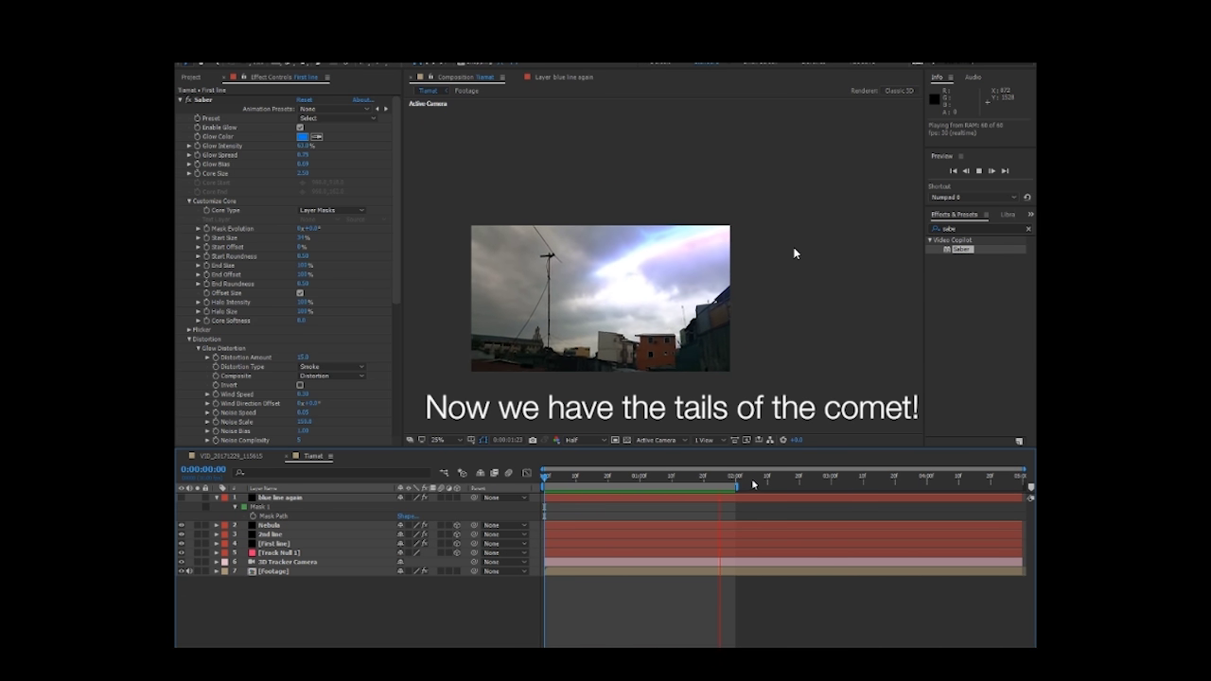
{"action": "key", "text": "space"}
{"action": "scroll", "coordinate": [654, 340], "scroll_direction": "up", "scroll_amount": 2}
{"action": "scroll", "coordinate": [628, 302], "scroll_direction": "down", "scroll_amount": 2}
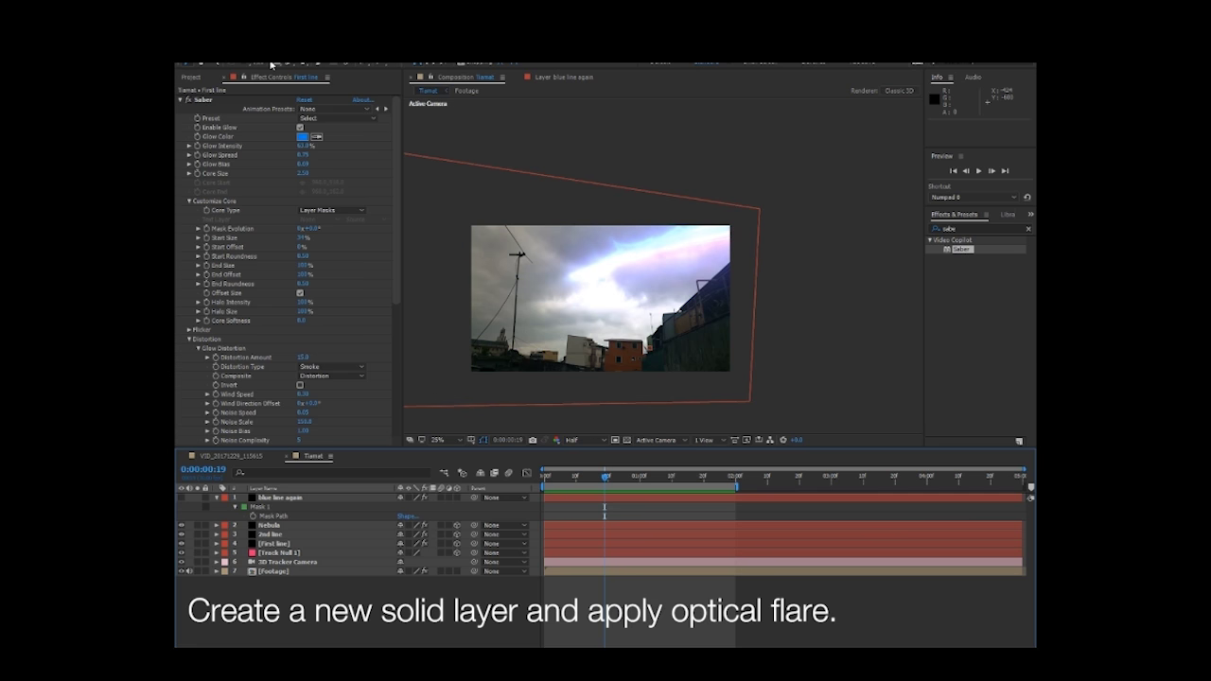
Create a new black solid layer and name it Optical flare.
{"action": "left_click", "coordinate": [266, 47]}
{"action": "mouse_move", "coordinate": [332, 62]}
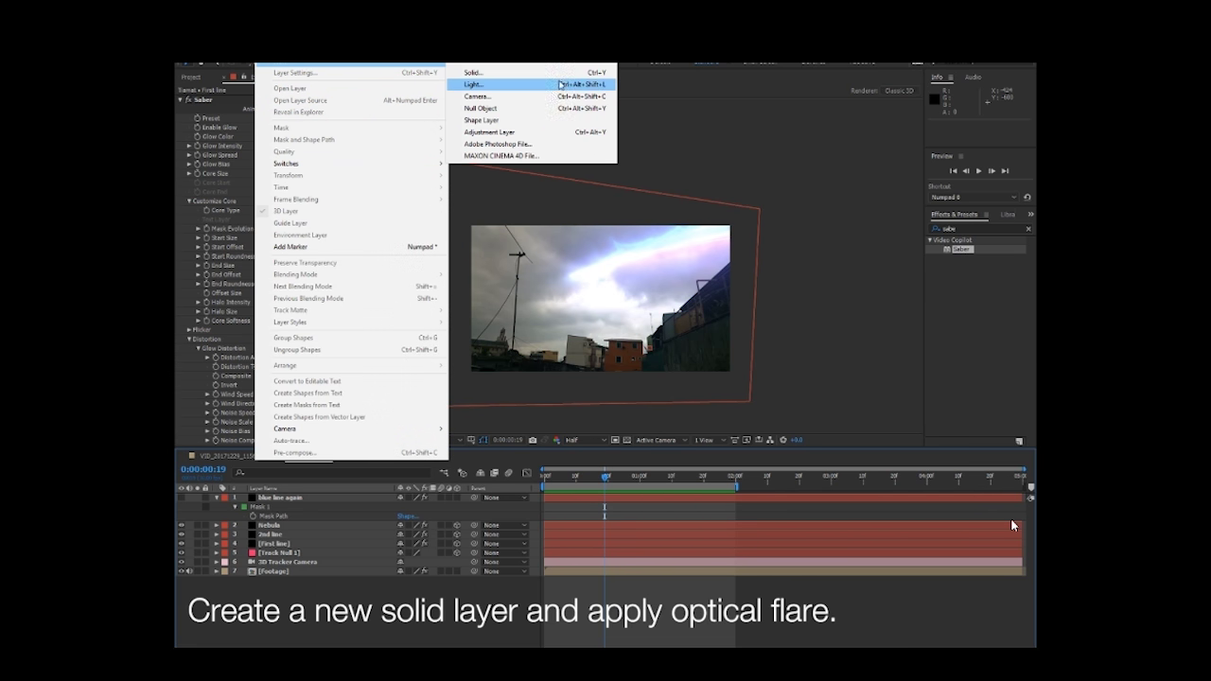
{"action": "left_click", "coordinate": [541, 74]}
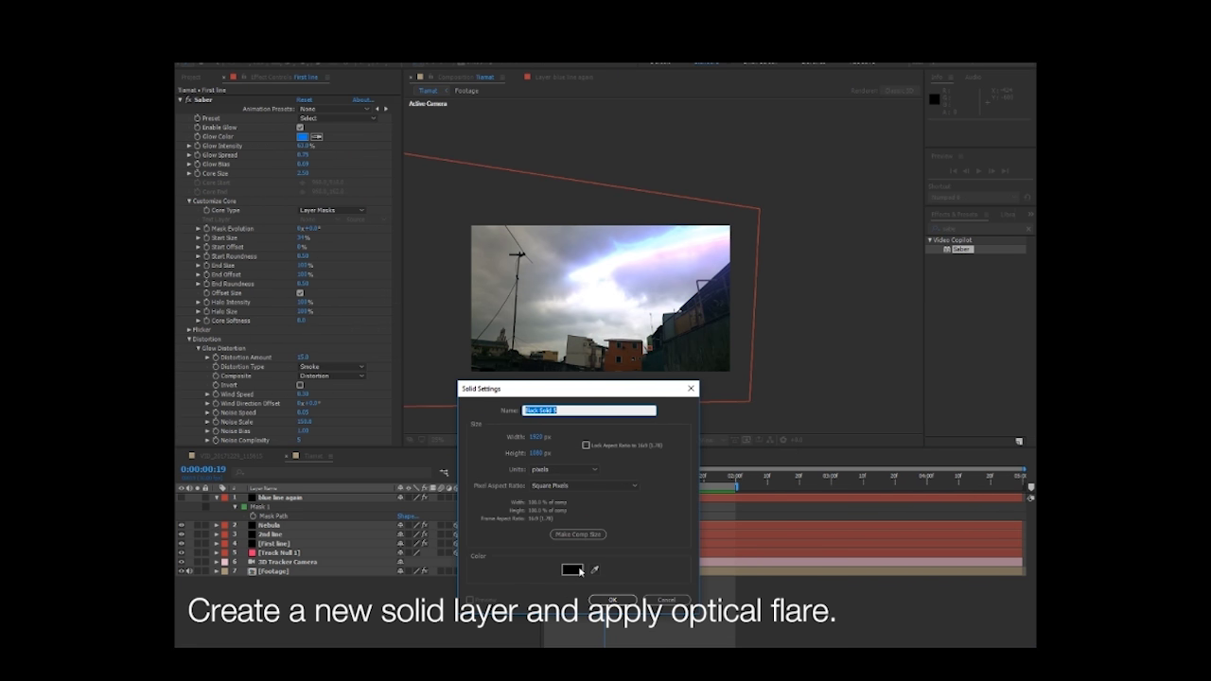
{"action": "left_click", "coordinate": [612, 601]}
{"action": "key", "text": "Return"}
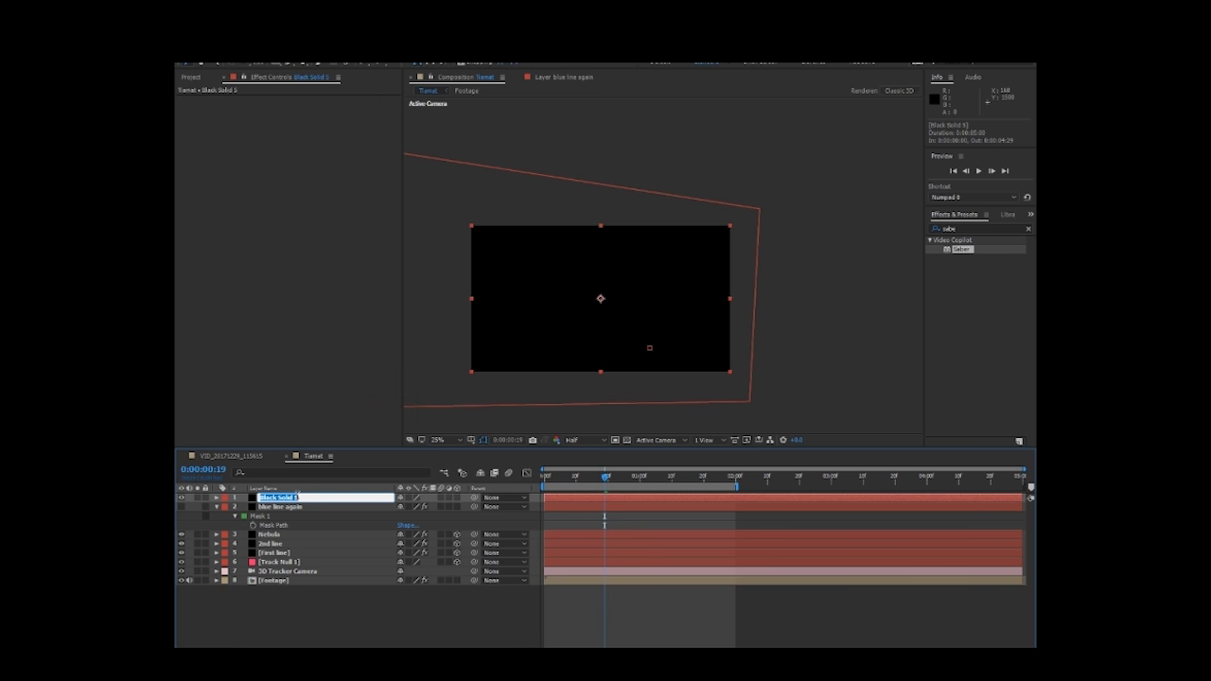
{"action": "type", "text": "Optical flare"}
{"action": "key", "text": "Return"}
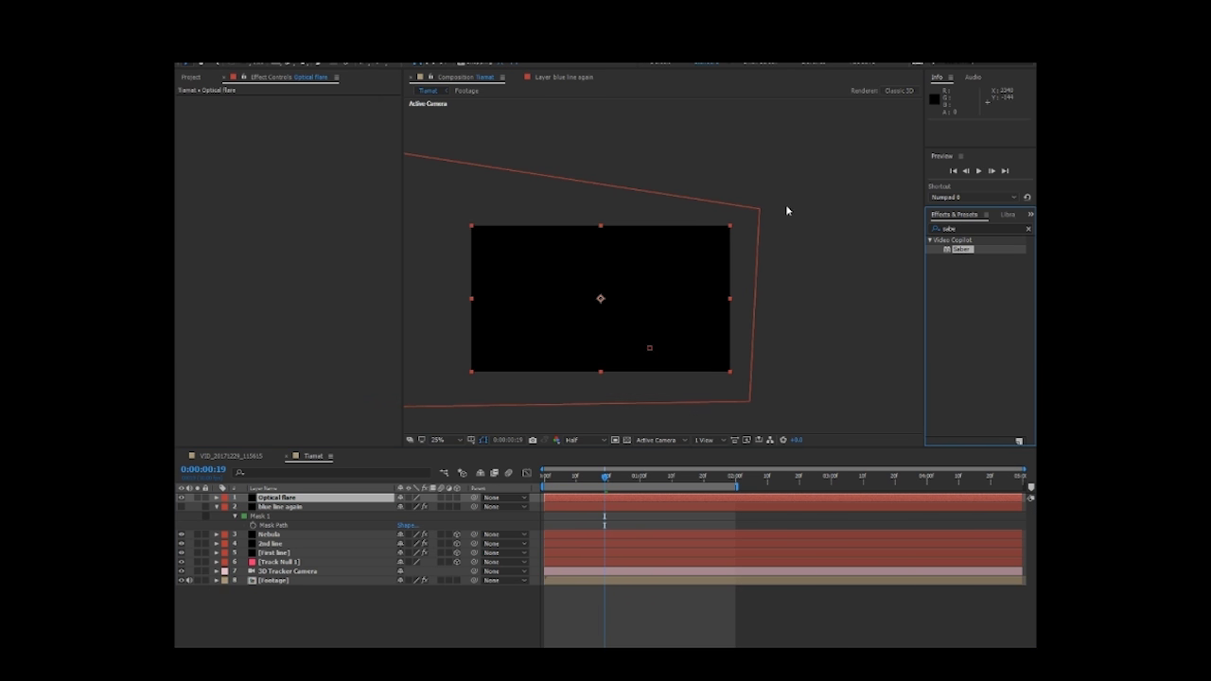
Find the Optical Flares effect and apply it to the Optical flare layer.
{"action": "left_click", "coordinate": [961, 227]}
{"action": "type", "text": "optical"}
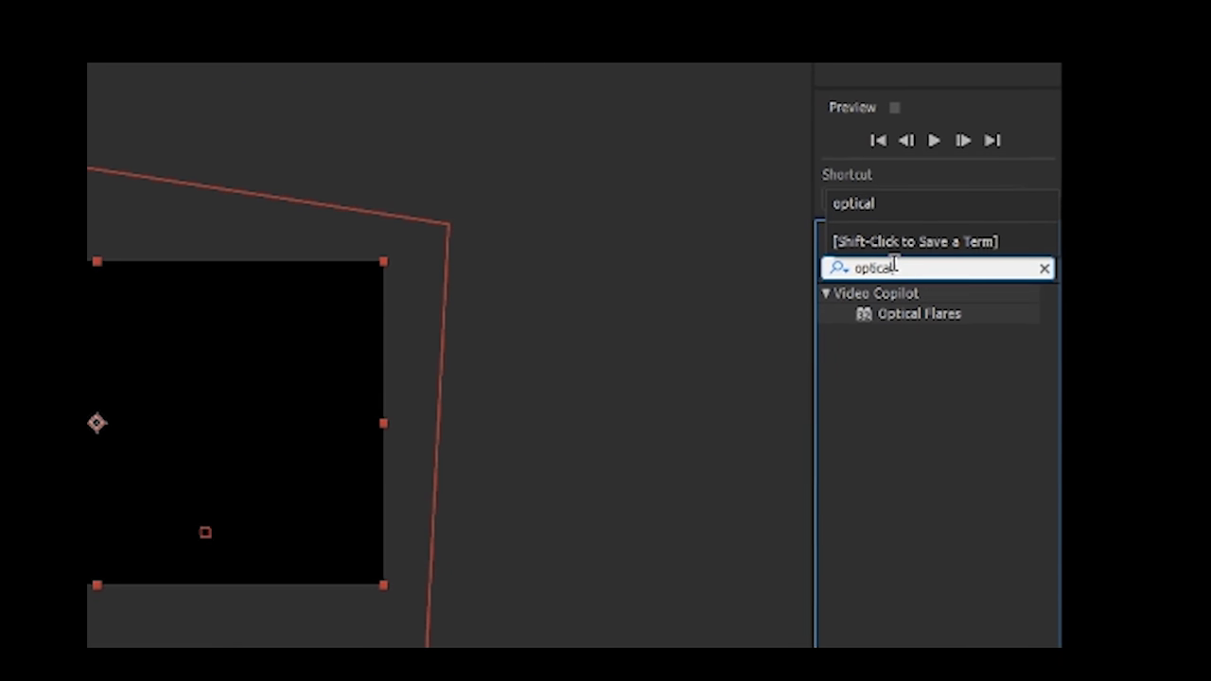
{"action": "left_click_drag", "start_coordinate": [943, 314], "coordinate": [346, 499]}
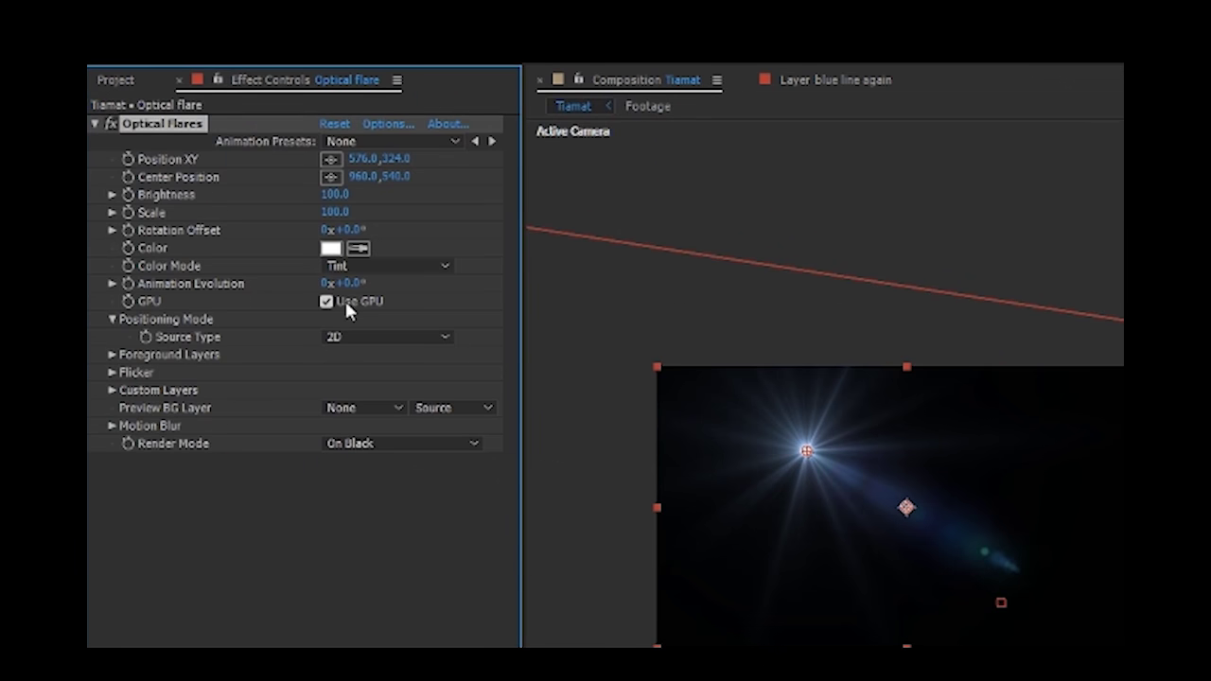
Set the Optical Flares source type to 3D and its render mode to On Transparent.
{"action": "left_click", "coordinate": [365, 338]}
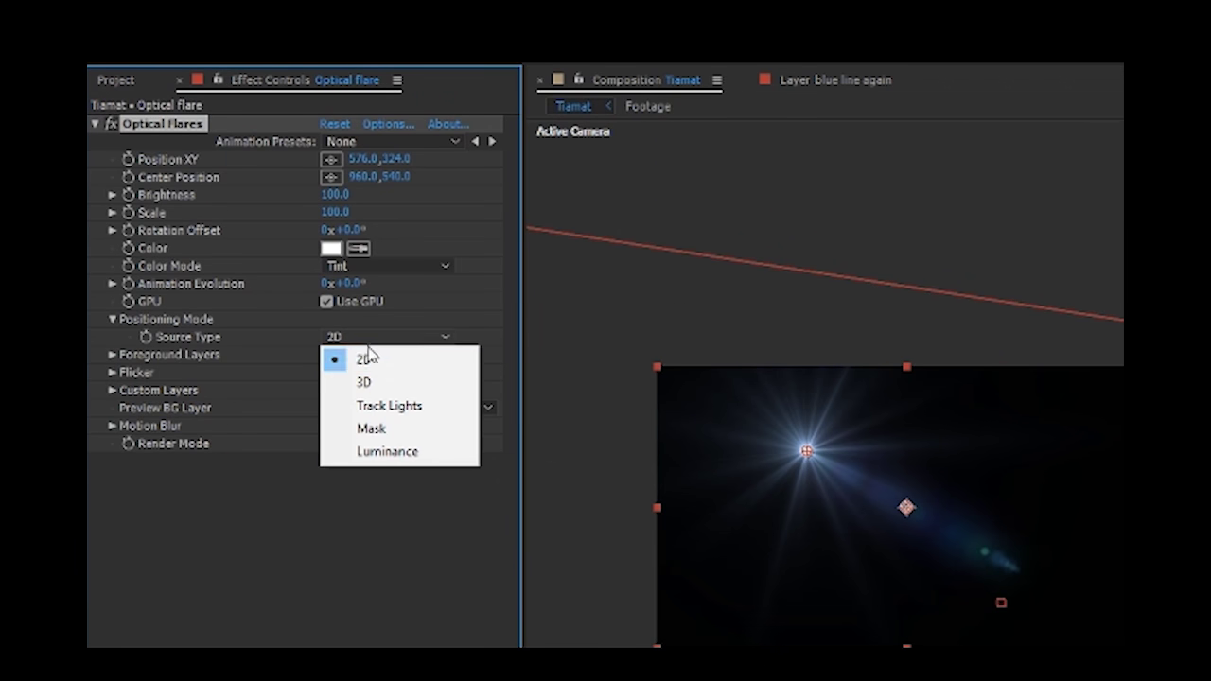
{"action": "left_click", "coordinate": [373, 381]}
{"action": "left_click", "coordinate": [430, 496]}
{"action": "left_click", "coordinate": [441, 540]}
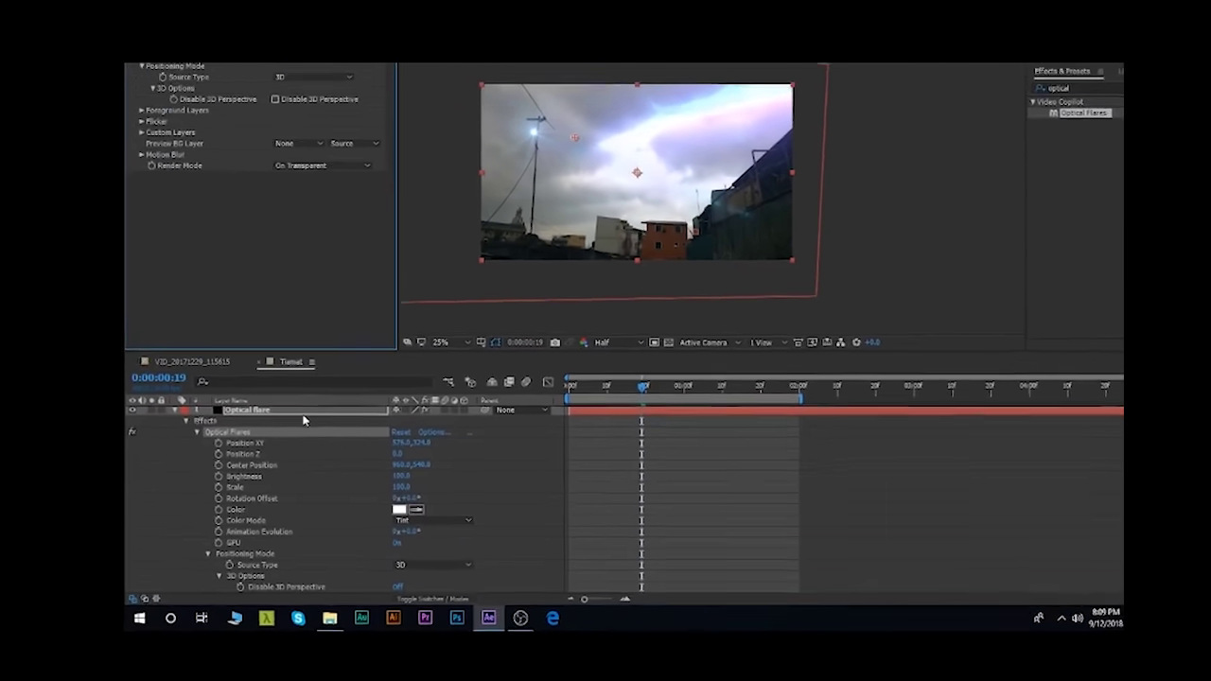
Position the optical flare at the comet's head with Position XY 989, 330 and Position Z 360.
{"action": "left_click_drag", "start_coordinate": [419, 443], "coordinate": [522, 443]}
{"action": "left_click_drag", "start_coordinate": [398, 396], "coordinate": [640, 373]}
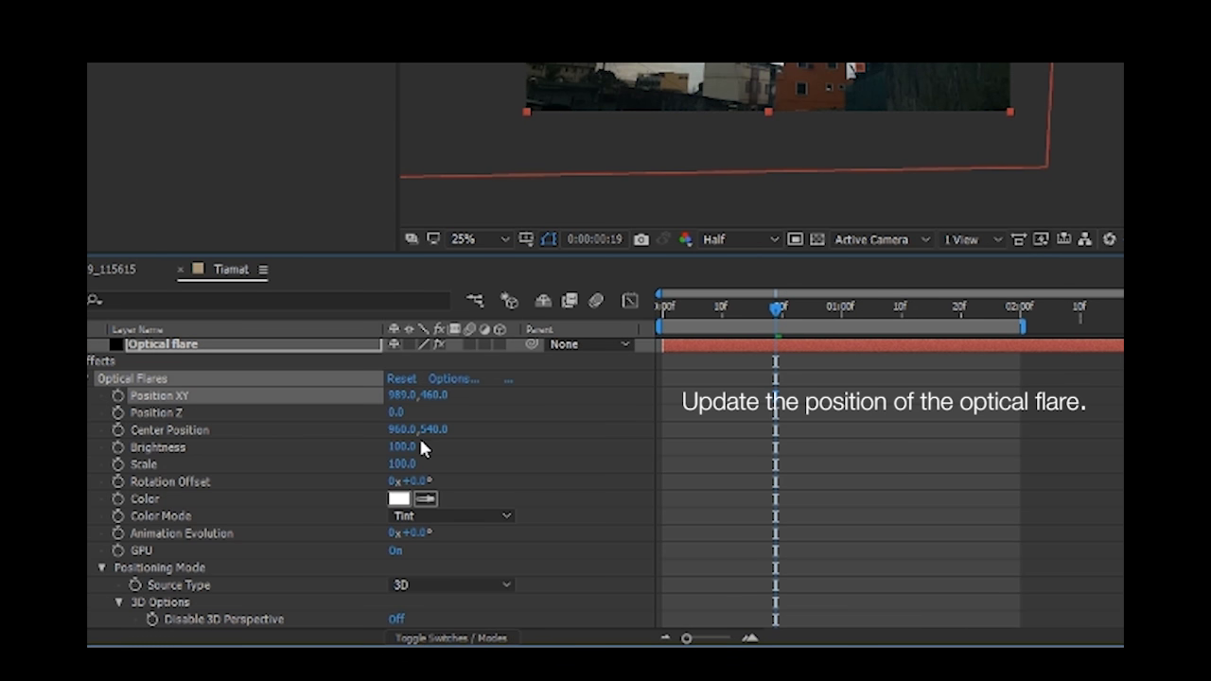
{"action": "left_click_drag", "start_coordinate": [396, 413], "coordinate": [458, 386]}
{"action": "left_click_drag", "start_coordinate": [348, 367], "coordinate": [349, 368]}
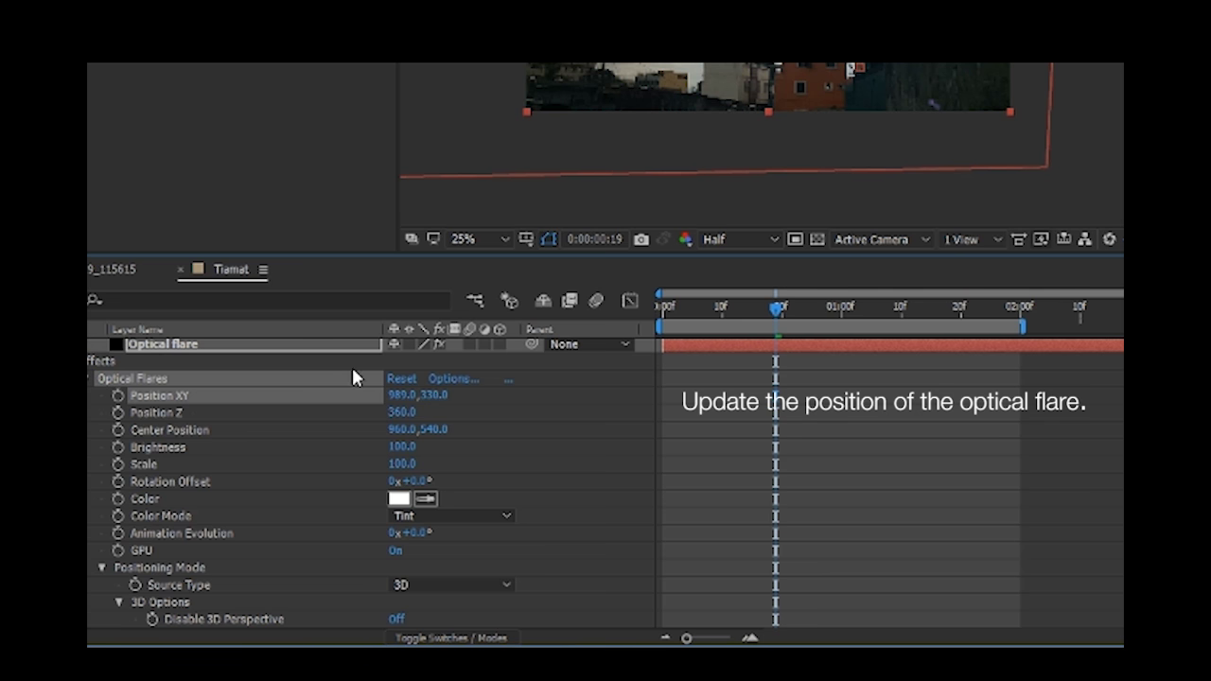
Set the optical flare's Position Z to 1560 and its Position XY to 989, 176.
{"action": "left_click", "coordinate": [471, 411]}
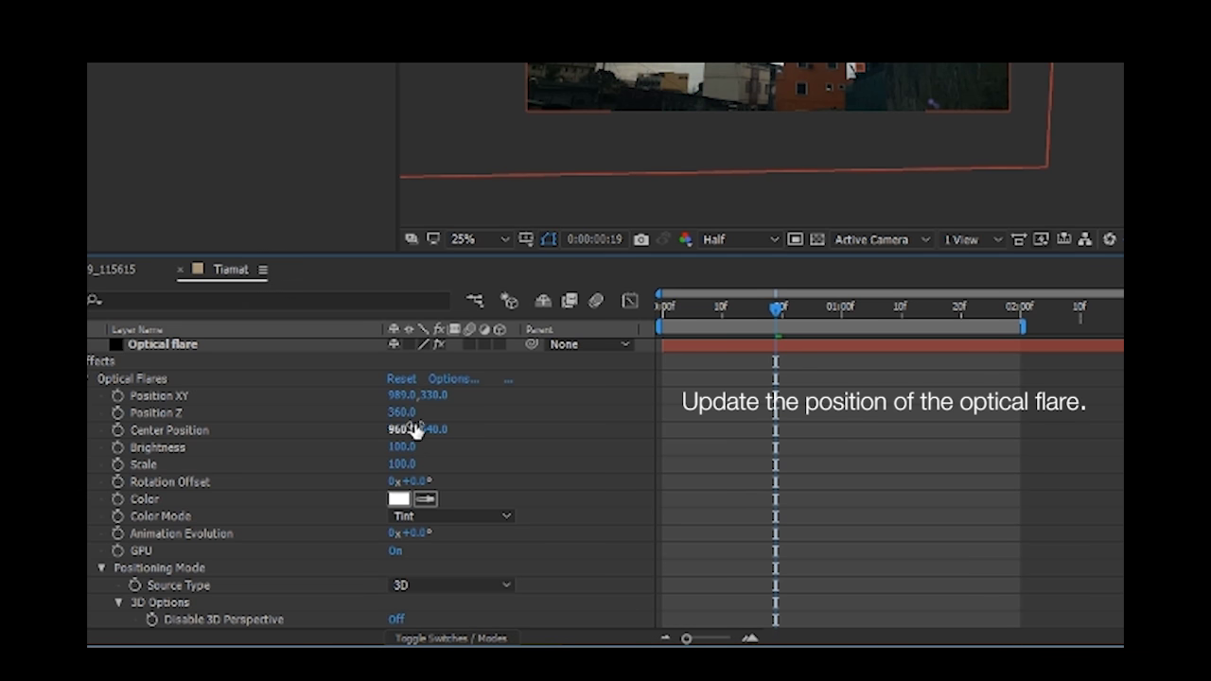
{"action": "left_click_drag", "start_coordinate": [414, 421], "coordinate": [560, 407]}
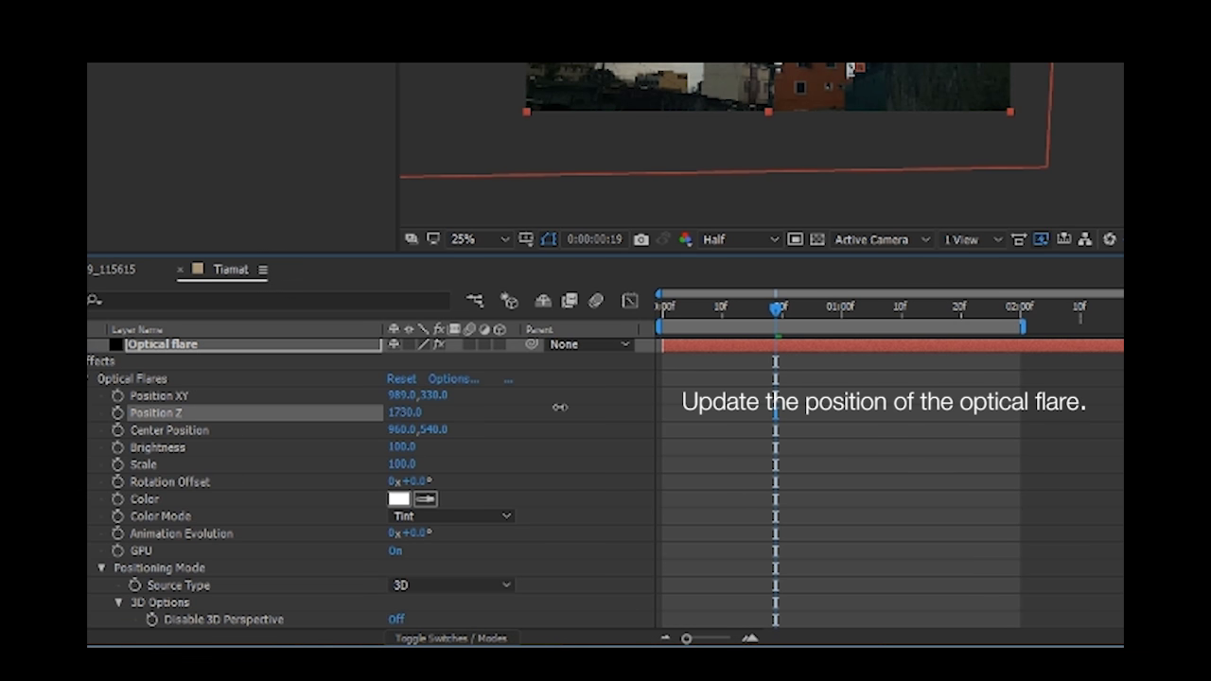
{"action": "left_click_drag", "start_coordinate": [435, 394], "coordinate": [379, 399]}
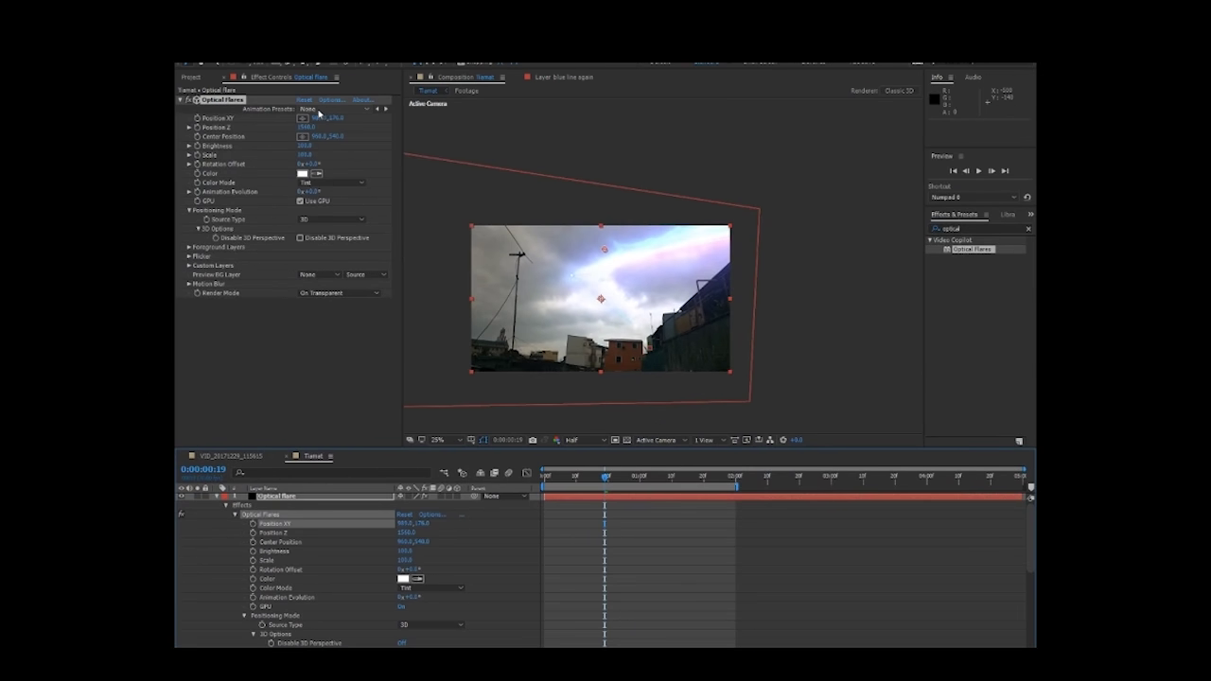
Change the optical flare to the Monster Flare preset from the Motion Graphics presets.
{"action": "left_click", "coordinate": [331, 99]}
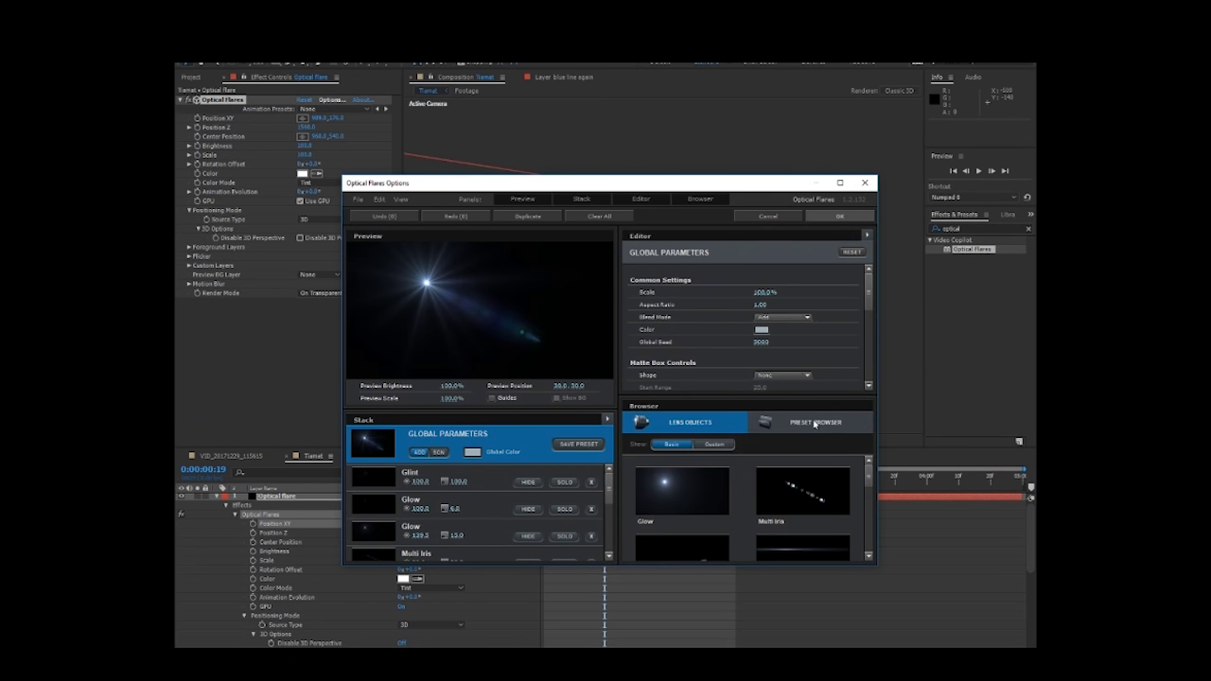
{"action": "left_click", "coordinate": [814, 423]}
{"action": "double_click", "coordinate": [807, 483]}
{"action": "scroll", "coordinate": [790, 515], "scroll_direction": "down", "scroll_amount": 5}
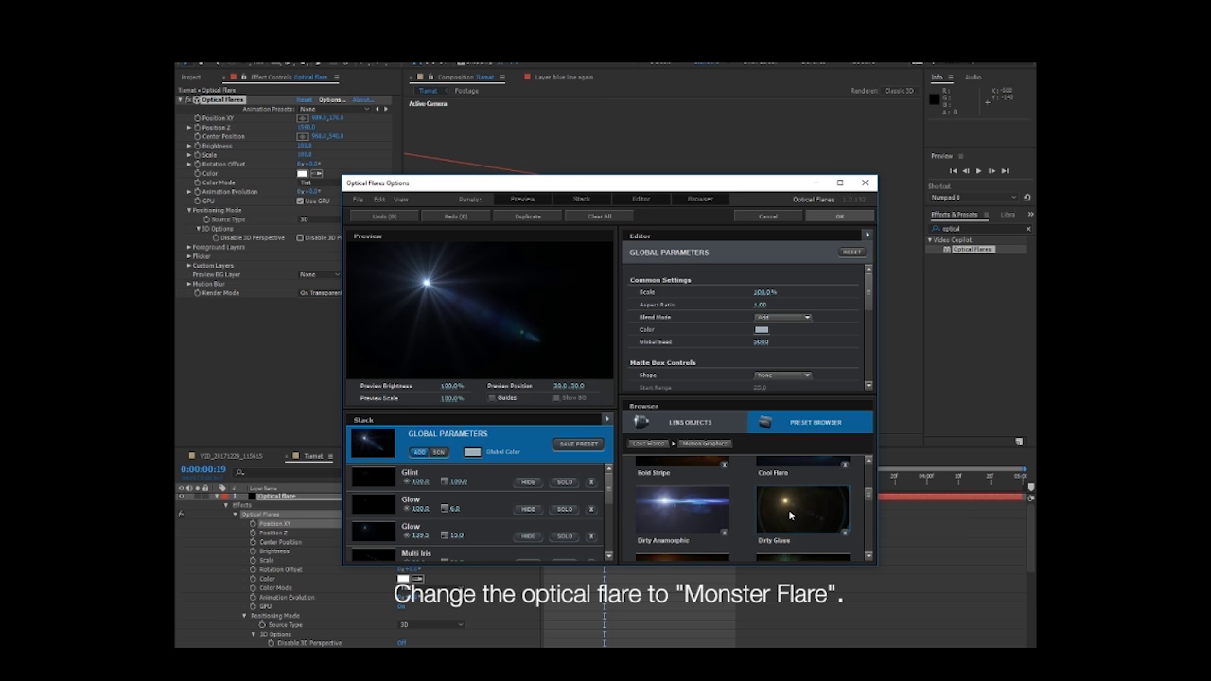
{"action": "left_click", "coordinate": [840, 216]}
Set the Optical flare layer's blending mode to Add and reduce the flare's brightness to 40 and scale to 50.
{"action": "key", "text": "F4"}
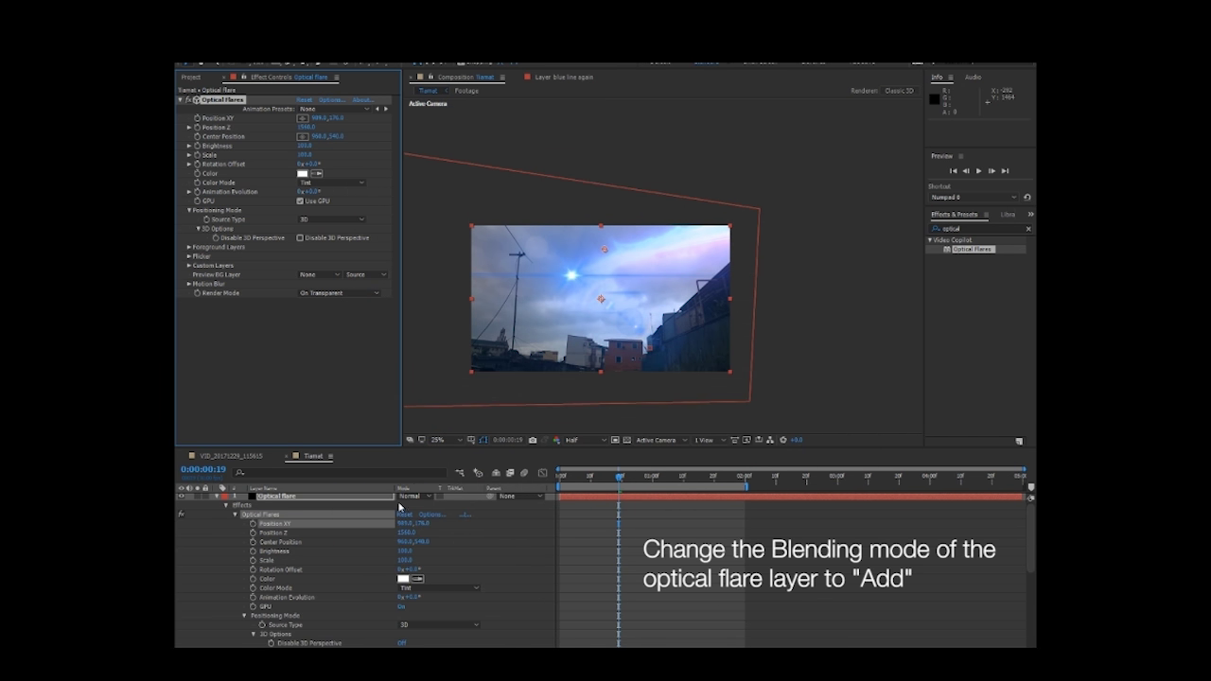
{"action": "left_click", "coordinate": [413, 496]}
{"action": "left_click", "coordinate": [464, 298]}
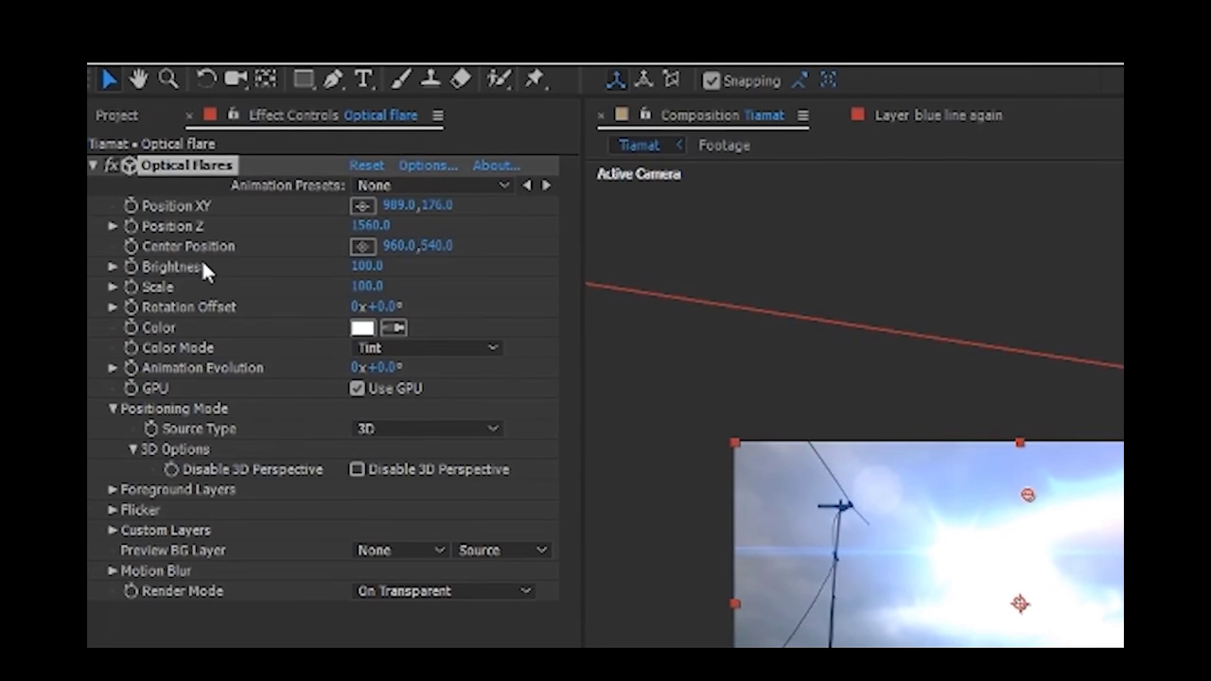
{"action": "left_click_drag", "start_coordinate": [365, 269], "coordinate": [374, 298]}
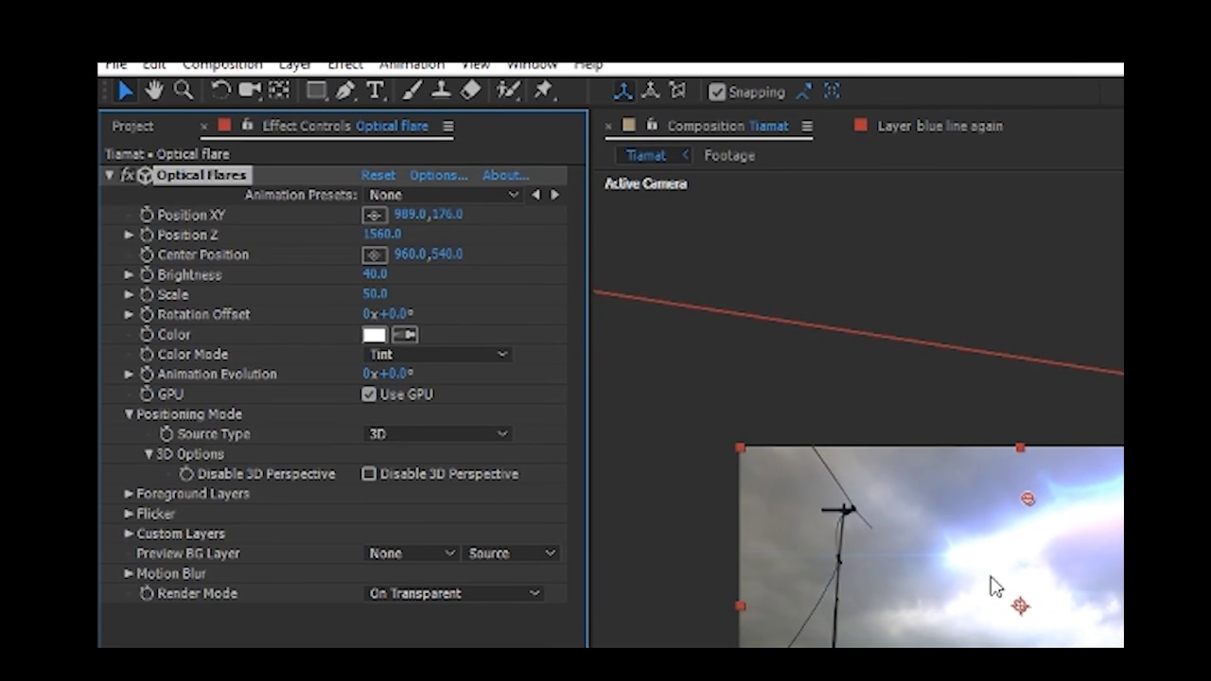
Preview the composition to examine how the flare follows the comet's head over the footage.
{"action": "scroll", "coordinate": [991, 576], "scroll_direction": "up", "scroll_amount": 2}
{"action": "left_click_drag", "start_coordinate": [991, 577], "coordinate": [1134, 576]}
{"action": "left_click_drag", "start_coordinate": [621, 481], "coordinate": [411, 493]}
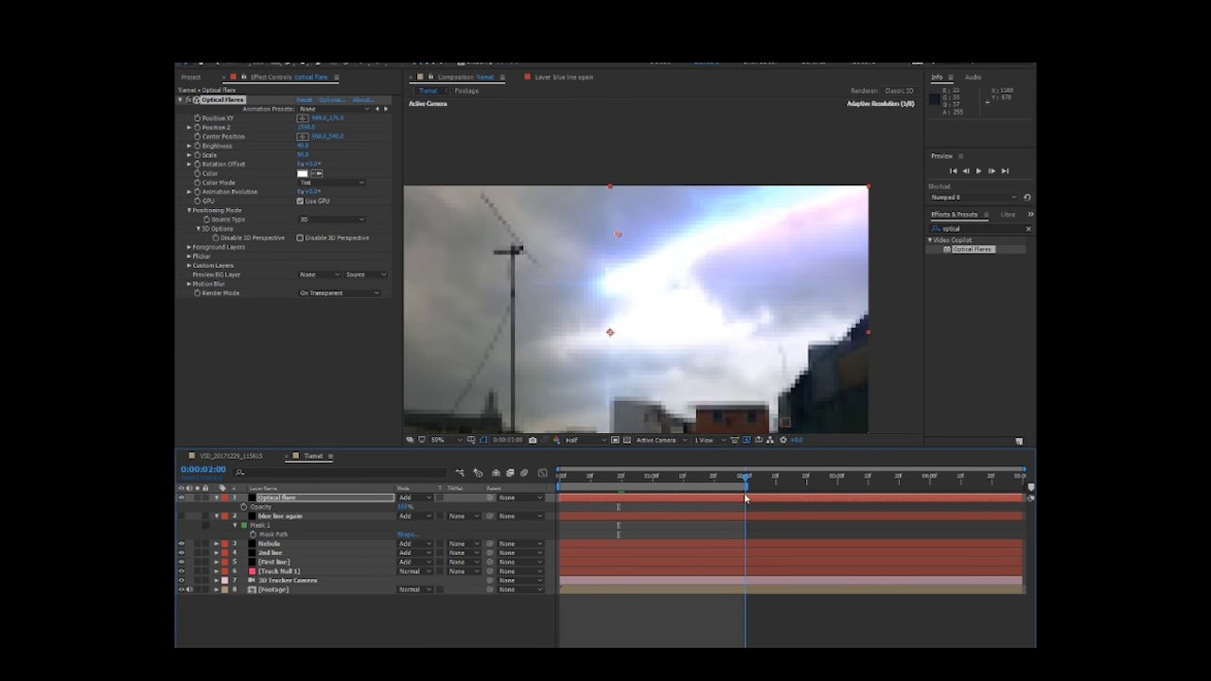
{"action": "left_click", "coordinate": [908, 240]}
{"action": "scroll", "coordinate": [904, 243], "scroll_direction": "down", "scroll_amount": 2}
{"action": "key", "text": "KP_0"}
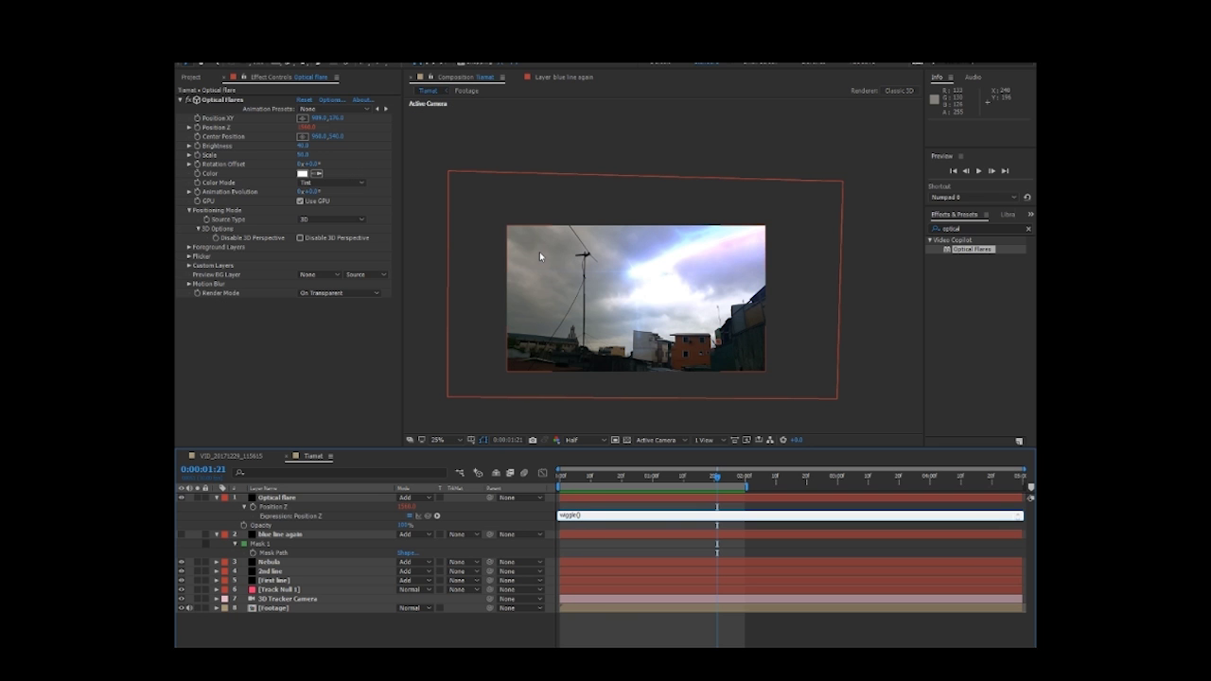
Clear the mistaken wiggle expression from the optical flare's Position Z.
{"action": "key", "text": "BackSpace"}
{"action": "key", "text": "BackSpace"}
{"action": "key", "text": "BackSpace"}
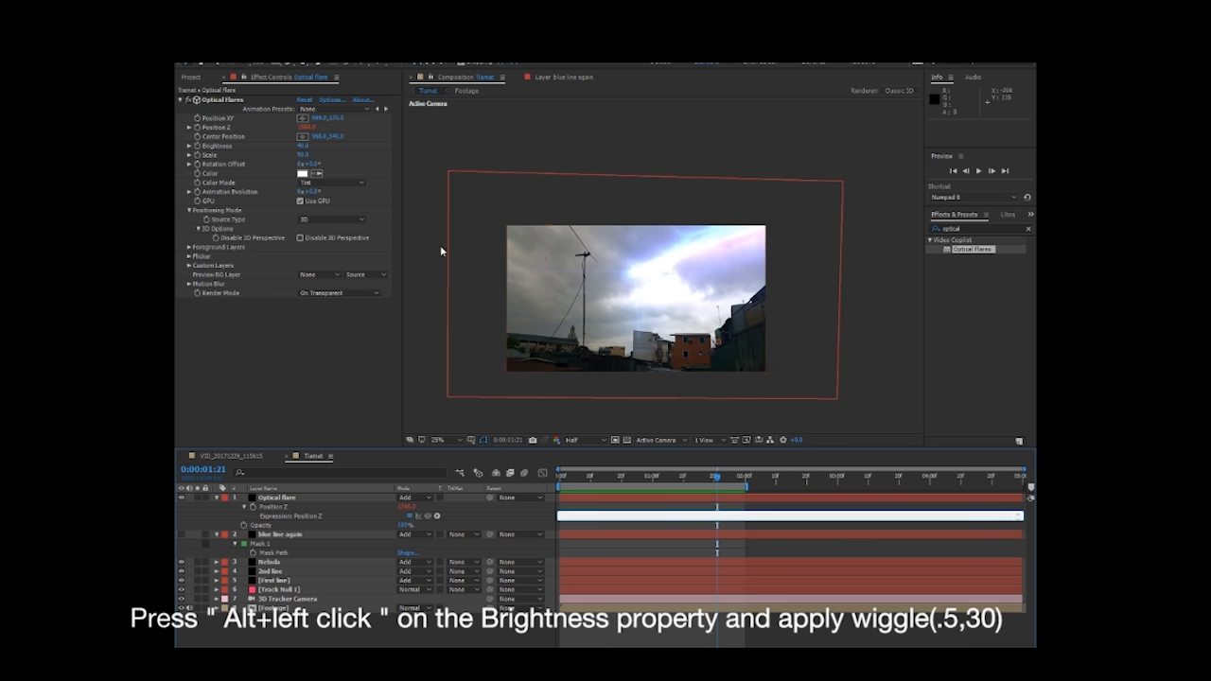
{"action": "left_click", "coordinate": [277, 210]}
Add the expression wiggle(.5,30) to both the Brightness and the Scale of the optical flare.
{"action": "left_click", "coordinate": [197, 146], "text": "alt"}
{"action": "type", "text": "wiggle(.5,30"}
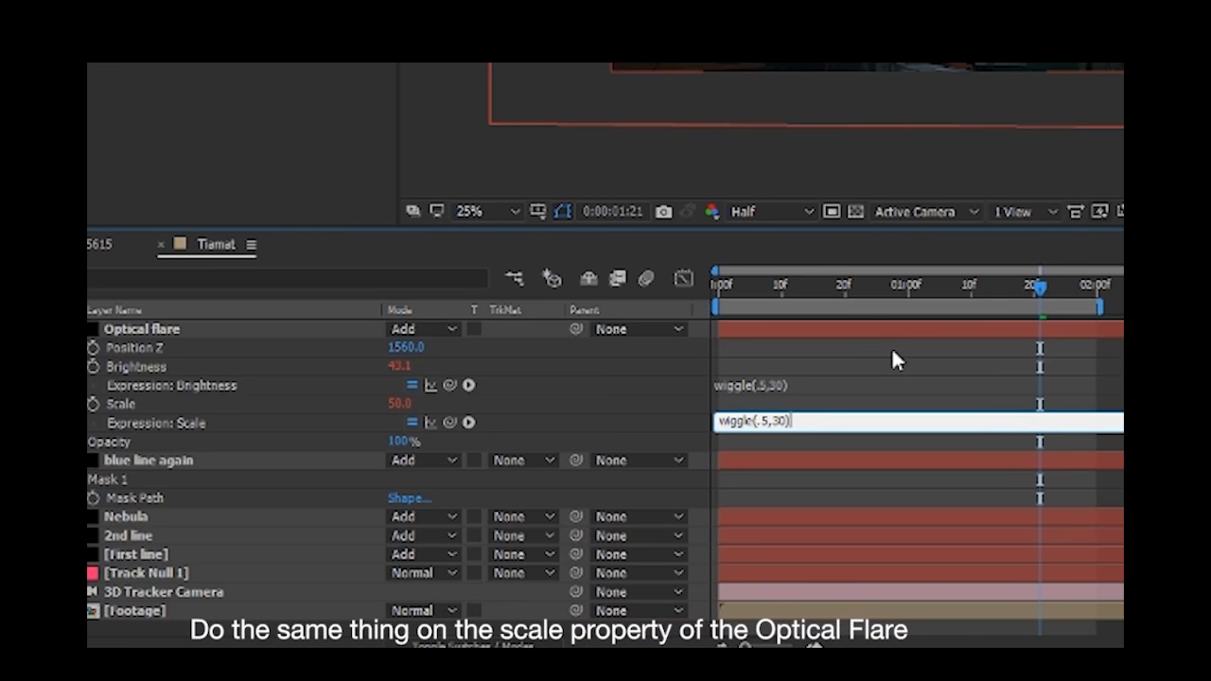
{"action": "left_click", "coordinate": [647, 509]}
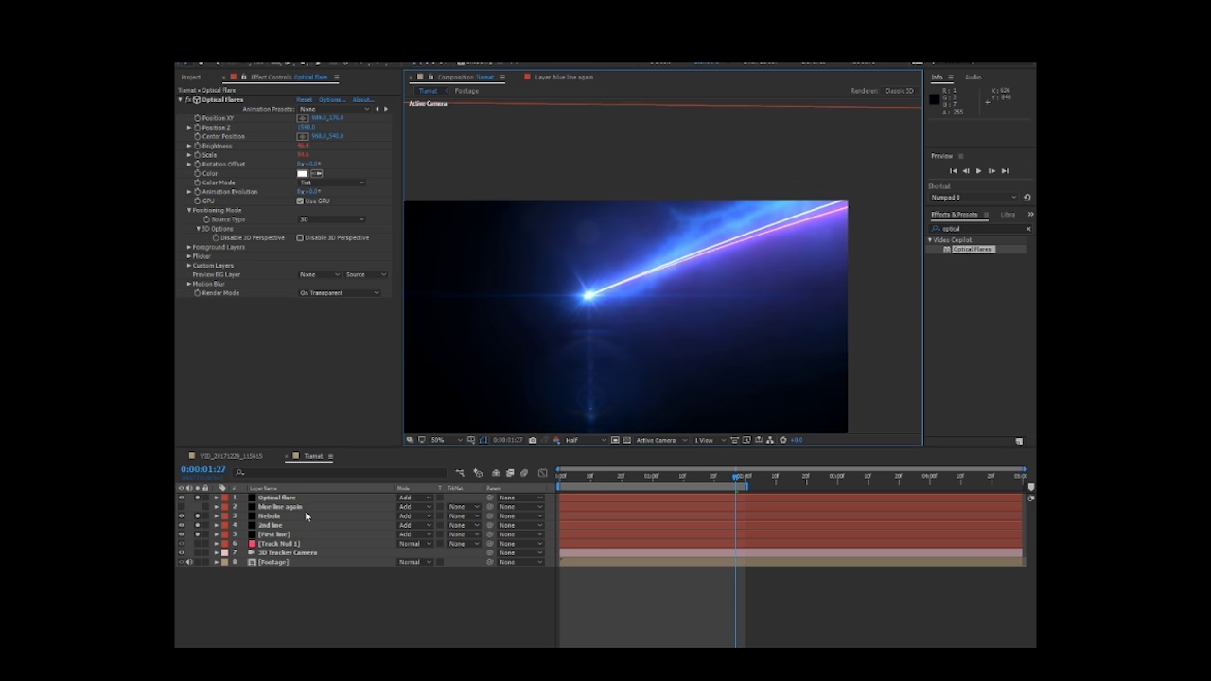
Keyframe the mask paths of the Nebula, 2nd line and First line layers at 0:00:02:00 and show the rulers.
{"action": "left_click", "coordinate": [357, 536]}
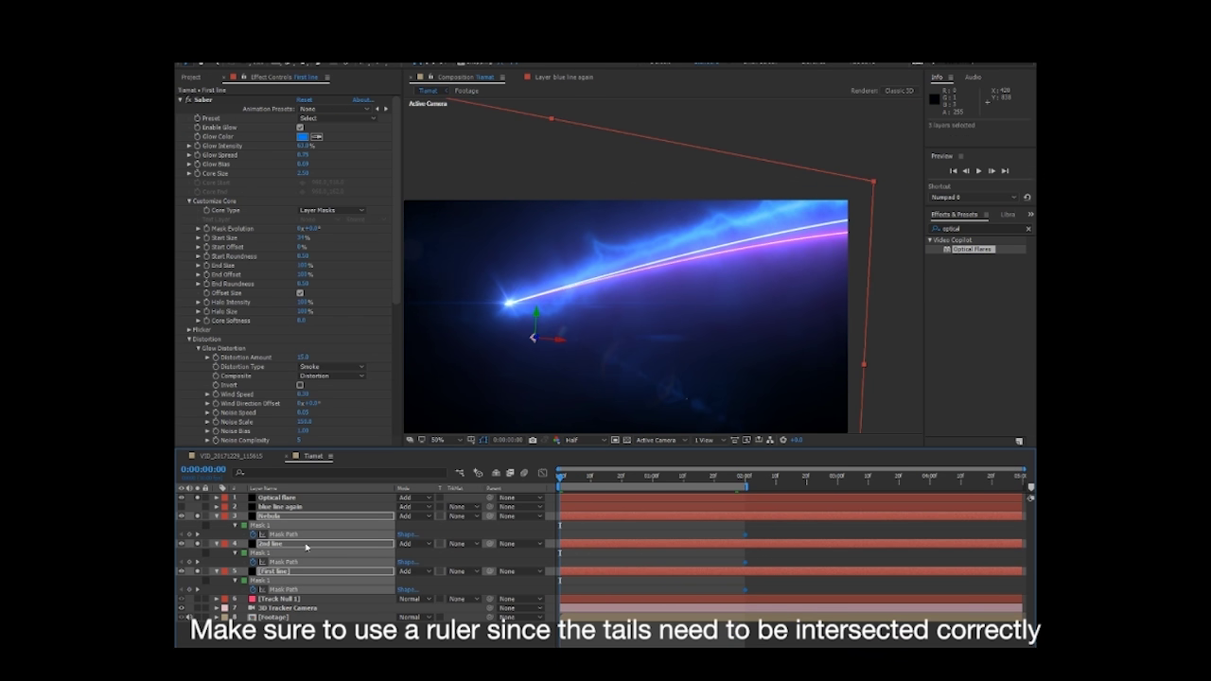
{"action": "left_click", "coordinate": [295, 534]}
{"action": "key", "text": "ctrl+r"}
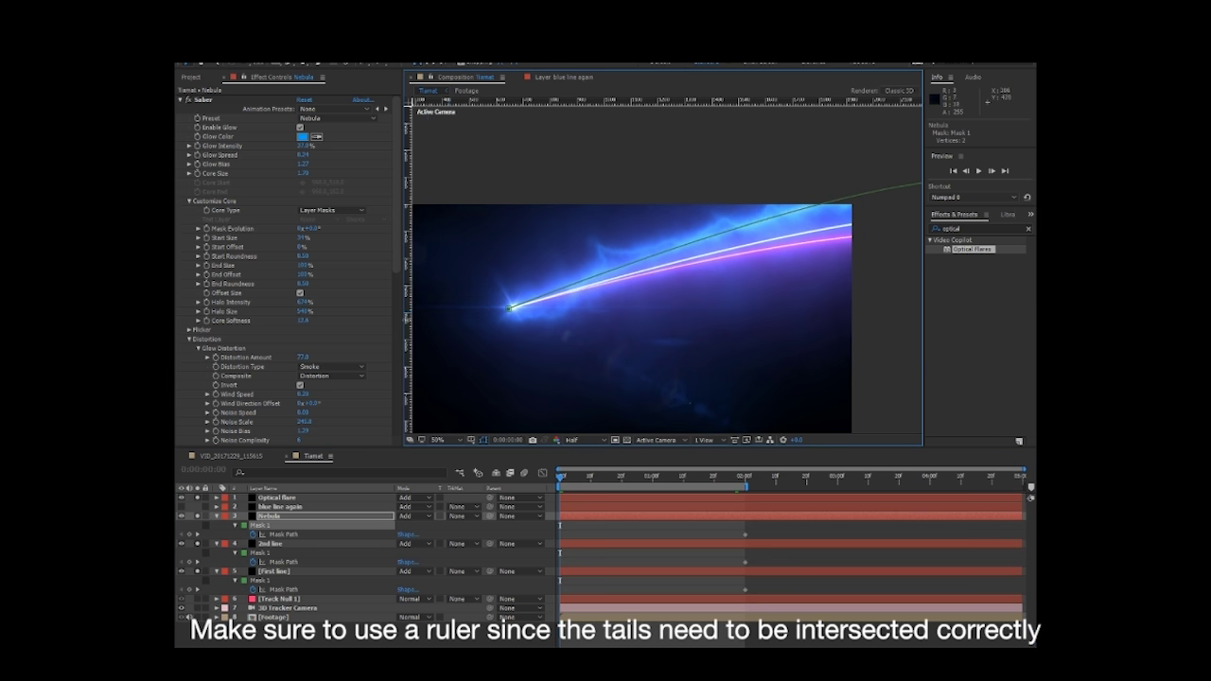
Add a vertical guide and move the head ends of the Nebula and 2nd line masks onto it at the first frame.
{"action": "left_click_drag", "start_coordinate": [542, 390], "coordinate": [545, 390]}
{"action": "left_click", "coordinate": [280, 536]}
{"action": "left_click_drag", "start_coordinate": [509, 308], "coordinate": [620, 305]}
{"action": "key", "text": "ctrl+z"}
{"action": "scroll", "coordinate": [568, 293], "scroll_direction": "down", "scroll_amount": 2}
{"action": "scroll", "coordinate": [610, 283], "scroll_direction": "up", "scroll_amount": 2}
{"action": "left_click", "coordinate": [282, 562]}
{"action": "key", "text": "ctrl+Up"}
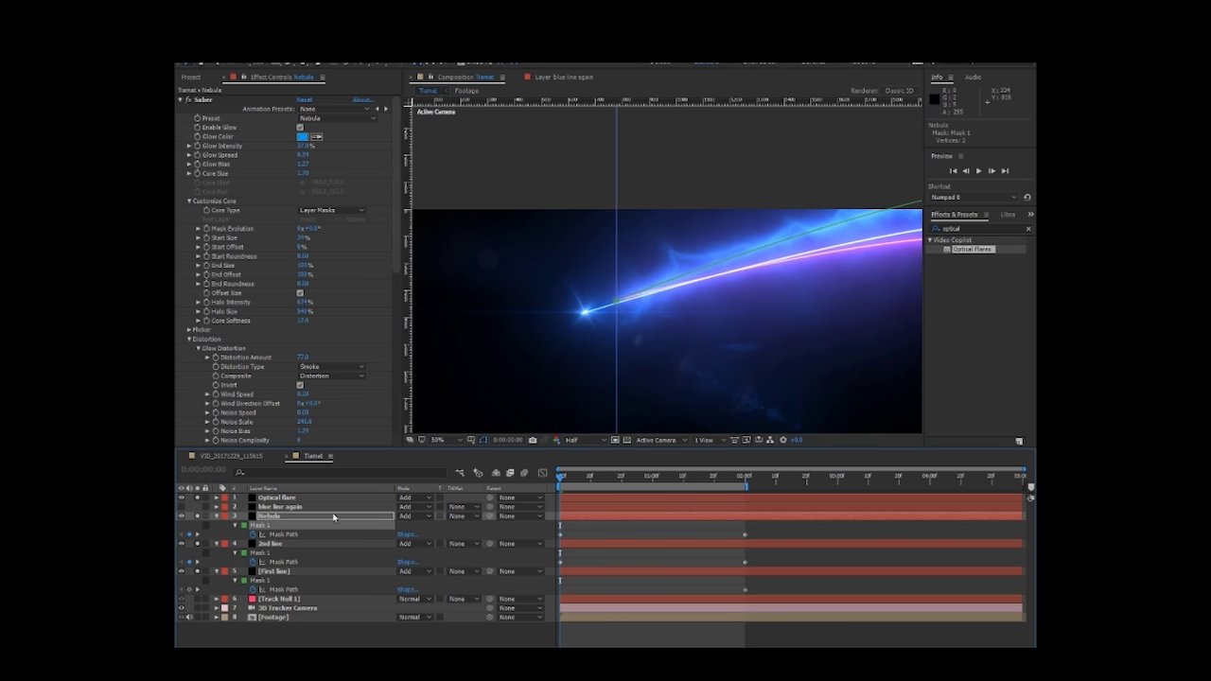
Add a horizontal guide through the tails' meeting point and align the First line mask's head end to the guide intersection.
{"action": "left_click_drag", "start_coordinate": [642, 100], "coordinate": [766, 307]}
{"action": "scroll", "coordinate": [711, 300], "scroll_direction": "up", "scroll_amount": 2}
{"action": "scroll", "coordinate": [654, 311], "scroll_direction": "down", "scroll_amount": 1}
{"action": "left_click", "coordinate": [274, 555]}
{"action": "left_click", "coordinate": [316, 563]}
{"action": "left_click", "coordinate": [263, 581]}
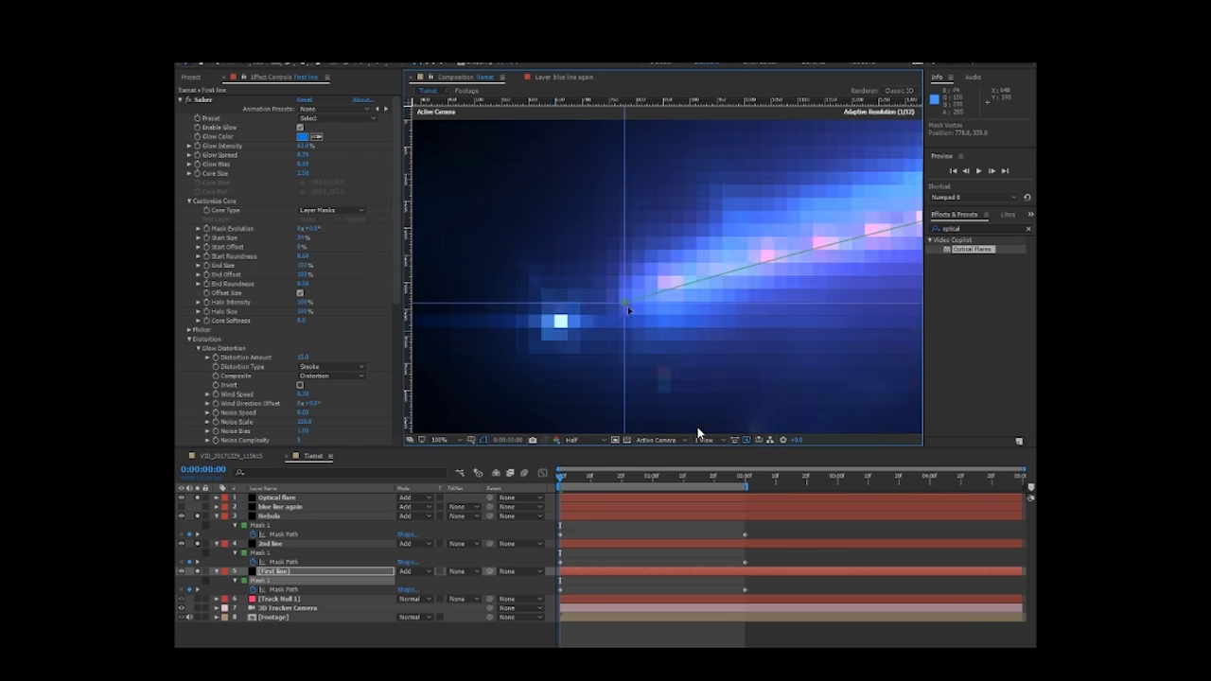
Keyframe the optical flare's Position XY at the first frame to about 1216, 24, placing it on the guide intersection.
{"action": "scroll", "coordinate": [667, 379], "scroll_direction": "down", "scroll_amount": 2}
{"action": "left_click", "coordinate": [531, 334]}
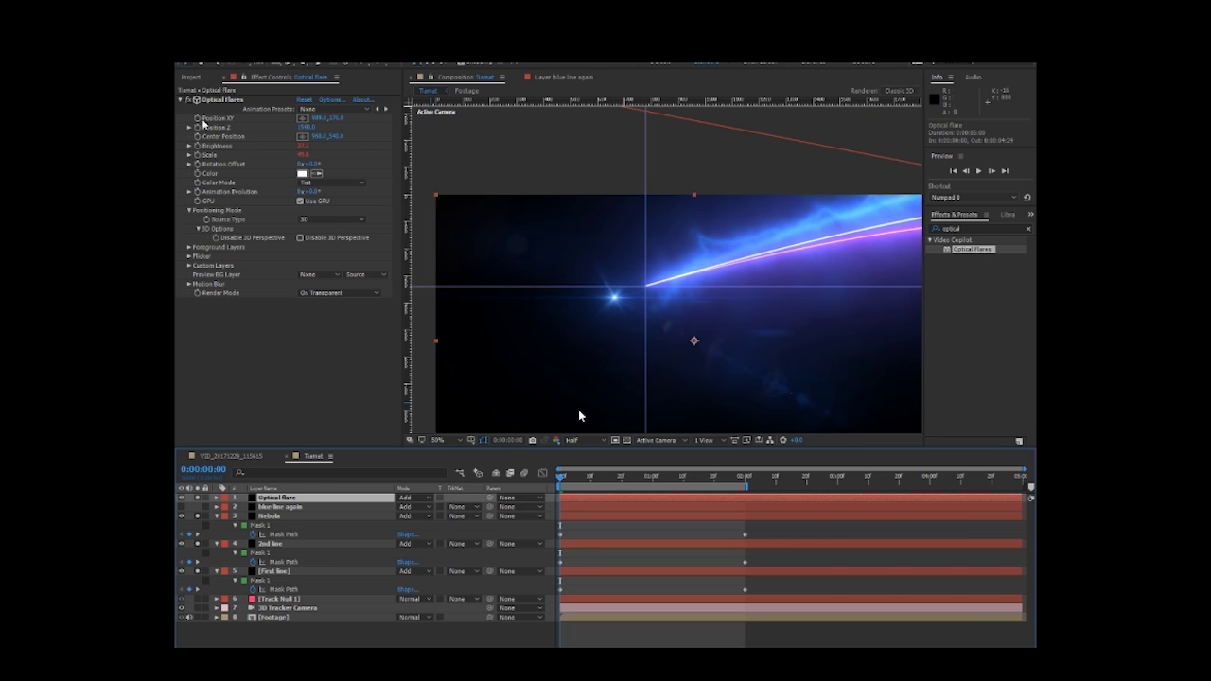
{"action": "key", "text": "u"}
{"action": "scroll", "coordinate": [616, 383], "scroll_direction": "up", "scroll_amount": 1}
{"action": "left_click_drag", "start_coordinate": [320, 118], "coordinate": [272, 118]}
{"action": "left_click", "coordinate": [216, 498]}
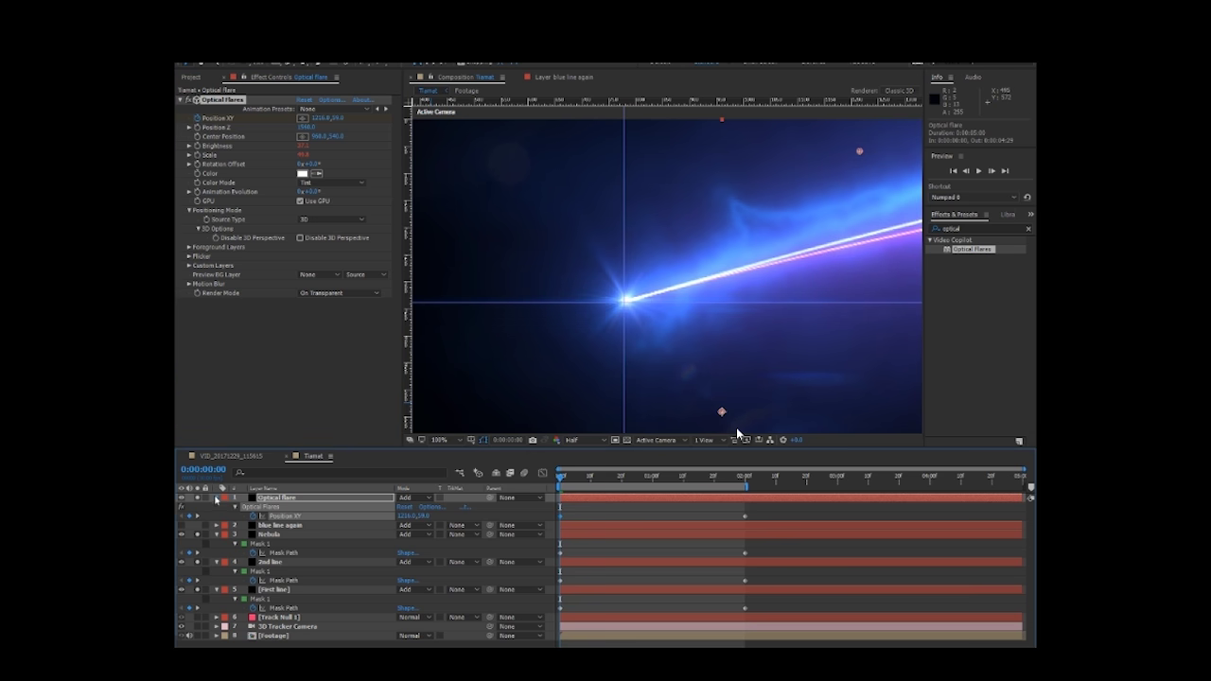